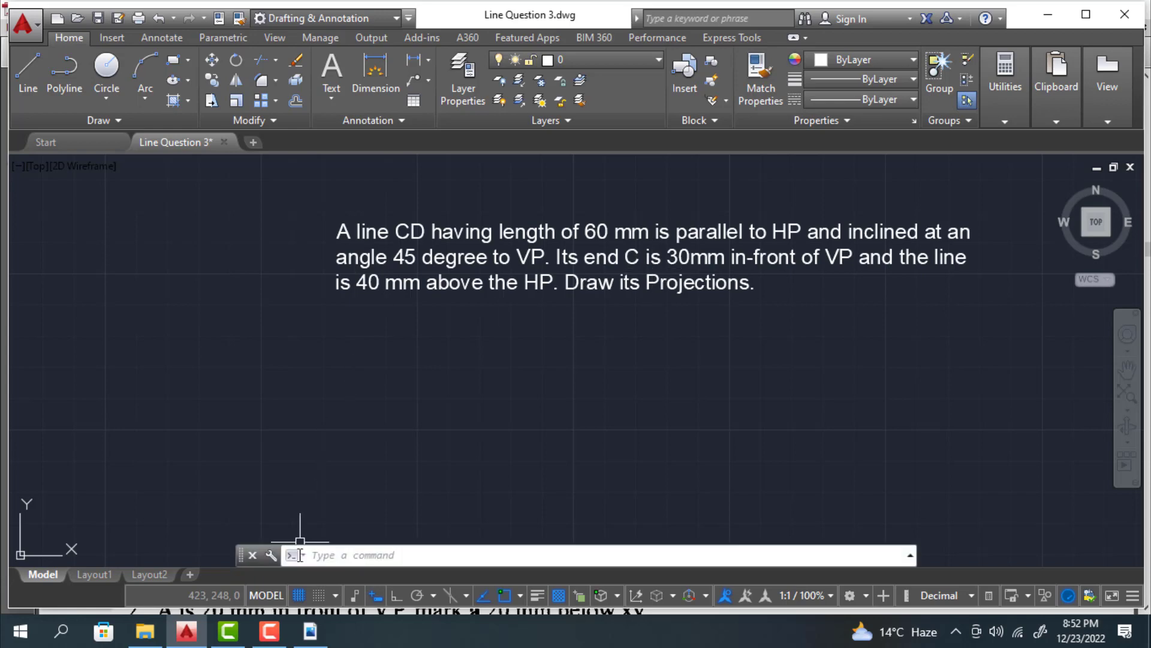
Step: Switch to Adobe Reader to study the Fig. 5.20 projections of the inclined line, and return to the AutoCAD drawing
left_click(310, 631)
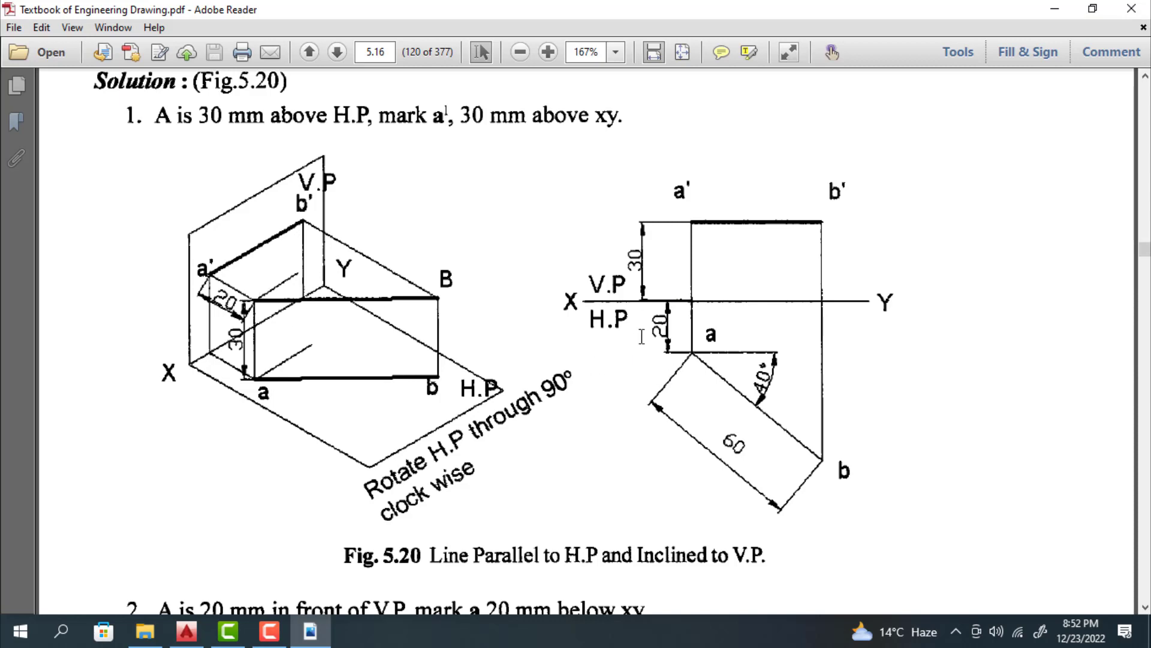
left_click(187, 631)
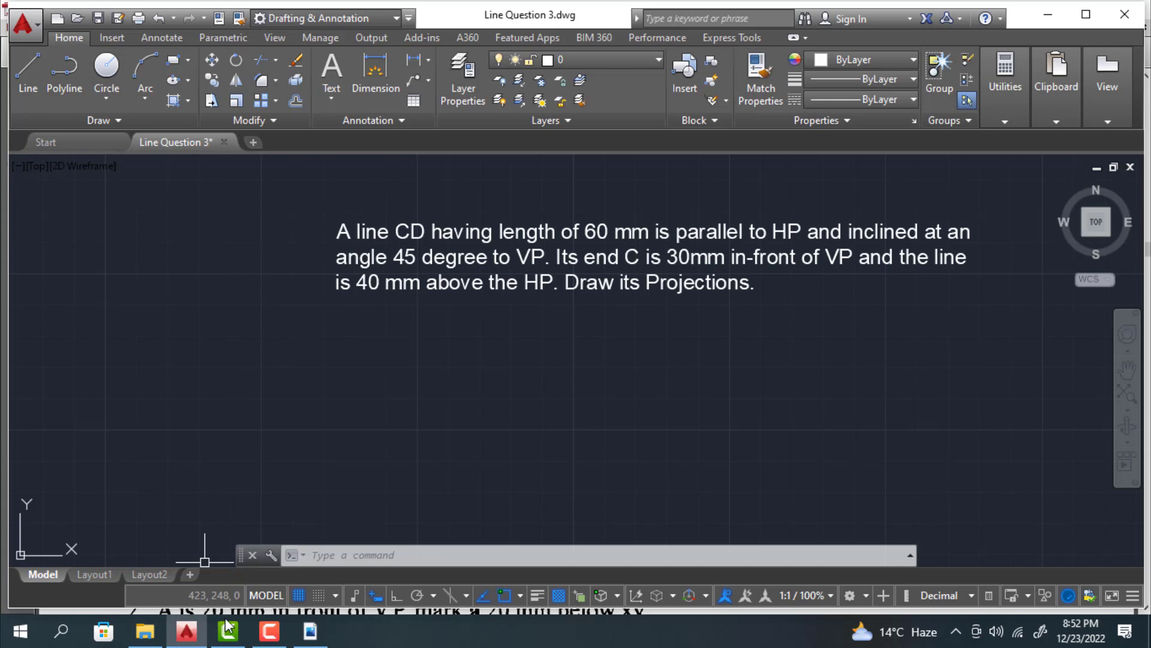
left_click(310, 631)
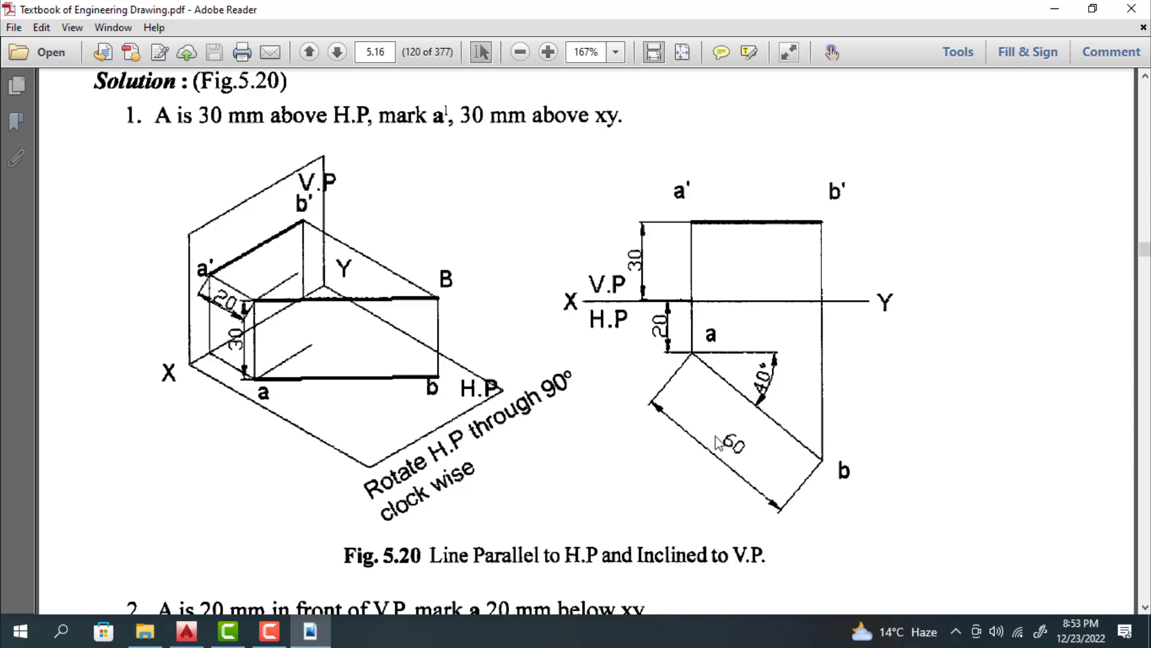
left_click(186, 631)
middle_click_drag(614, 403, 546, 378)
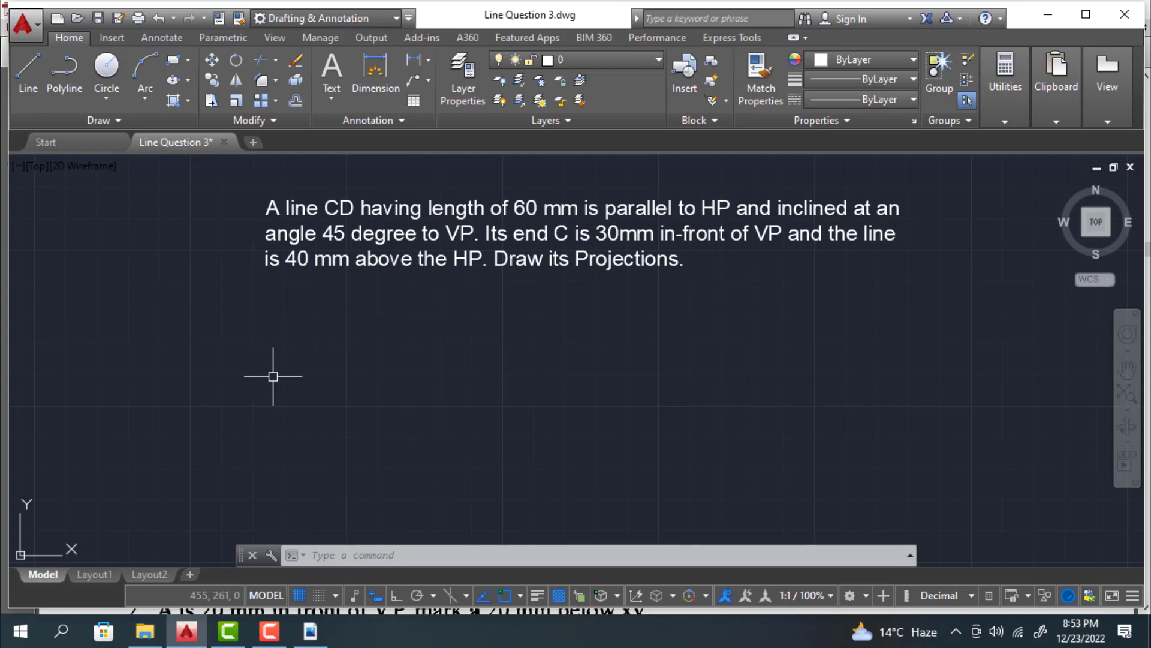
Step: Check the drawing units' insertion scale and accept the existing settings
type("unit")
left_click(340, 416)
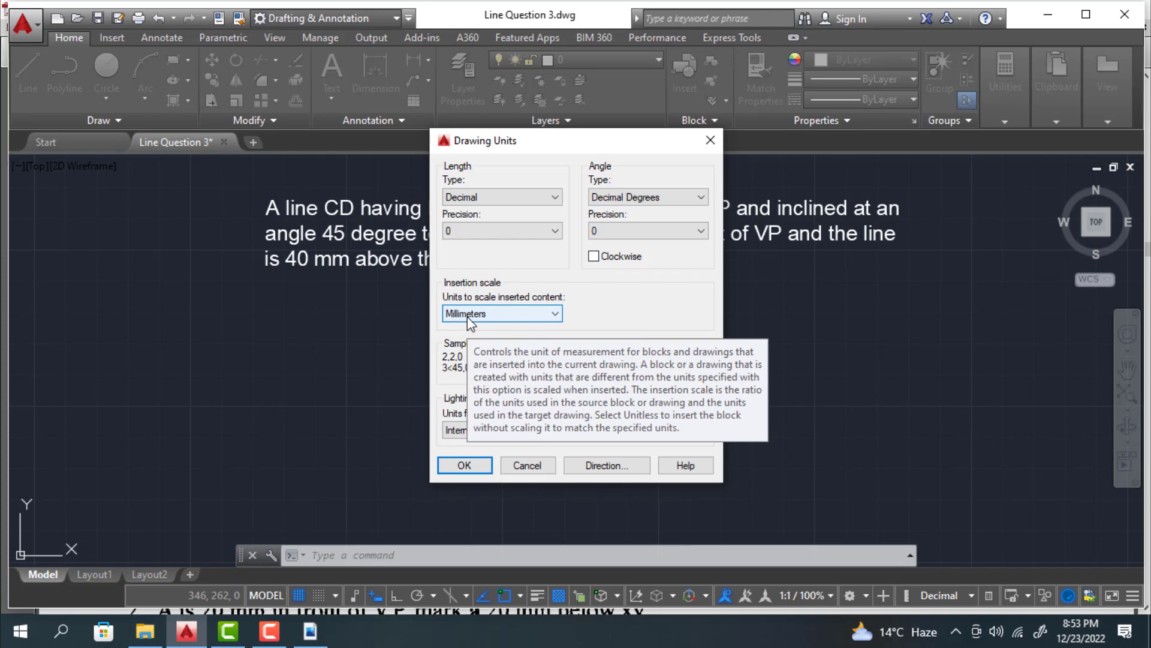
left_click(465, 465)
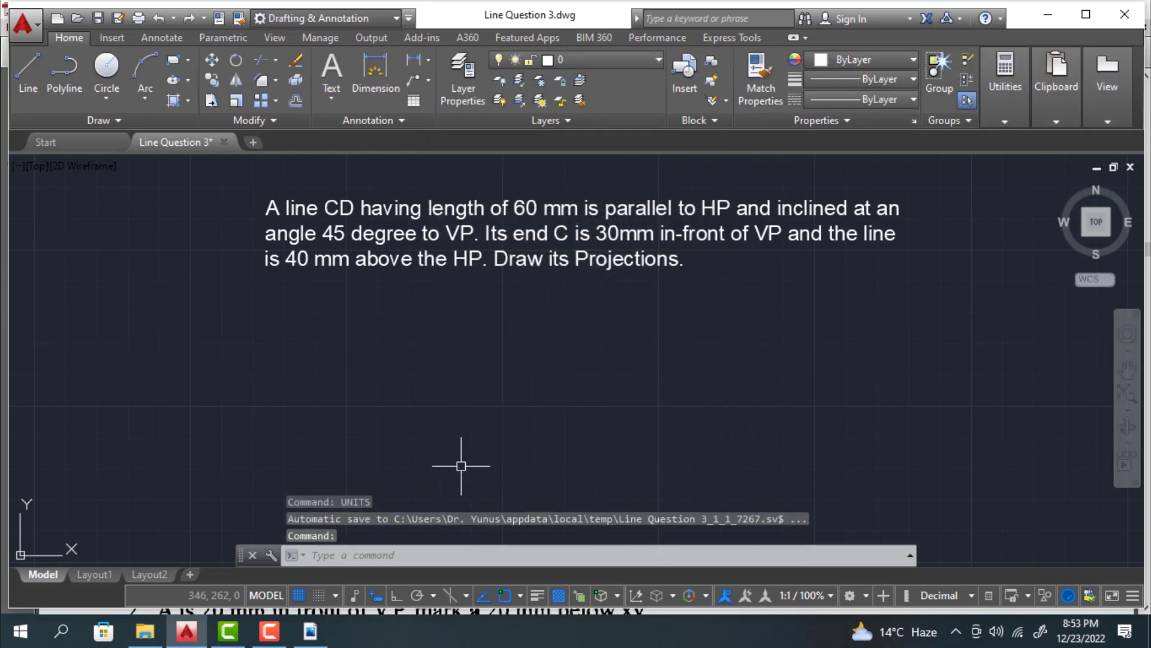
Step: Draw a horizontal 150 mm XY reference line below the problem text with Ortho on
left_click(26, 74)
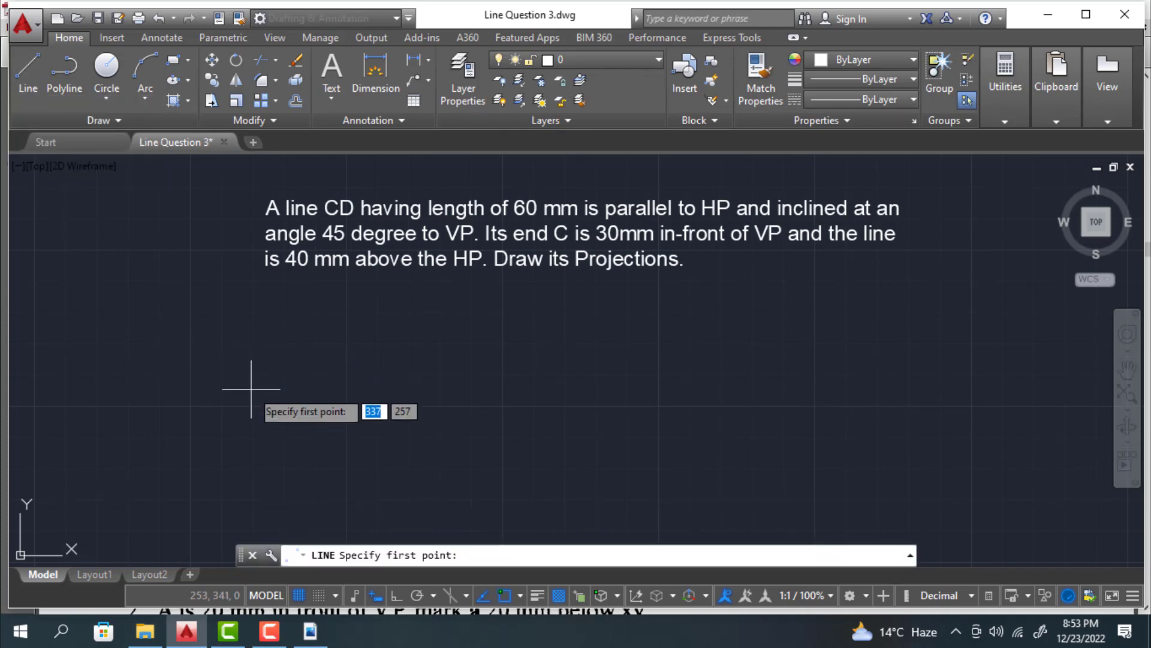
left_click(396, 595)
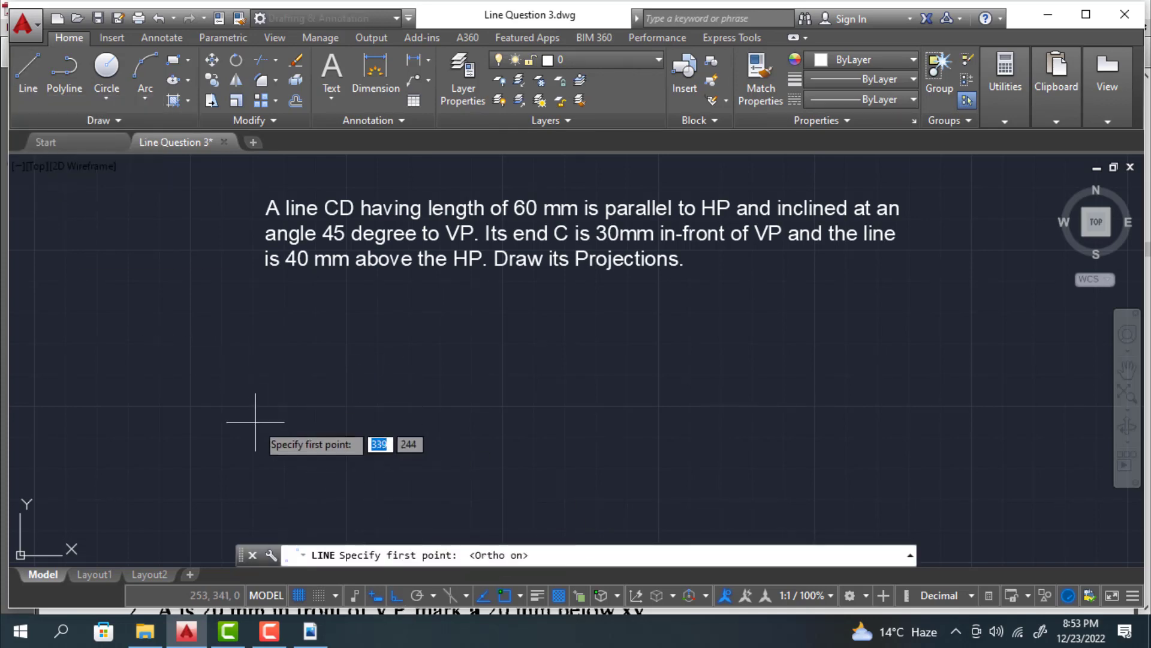
mouse_move(275, 450)
middle_mouse_down()
mouse_move(295, 463)
mouse_move(346, 424)
middle_mouse_up()
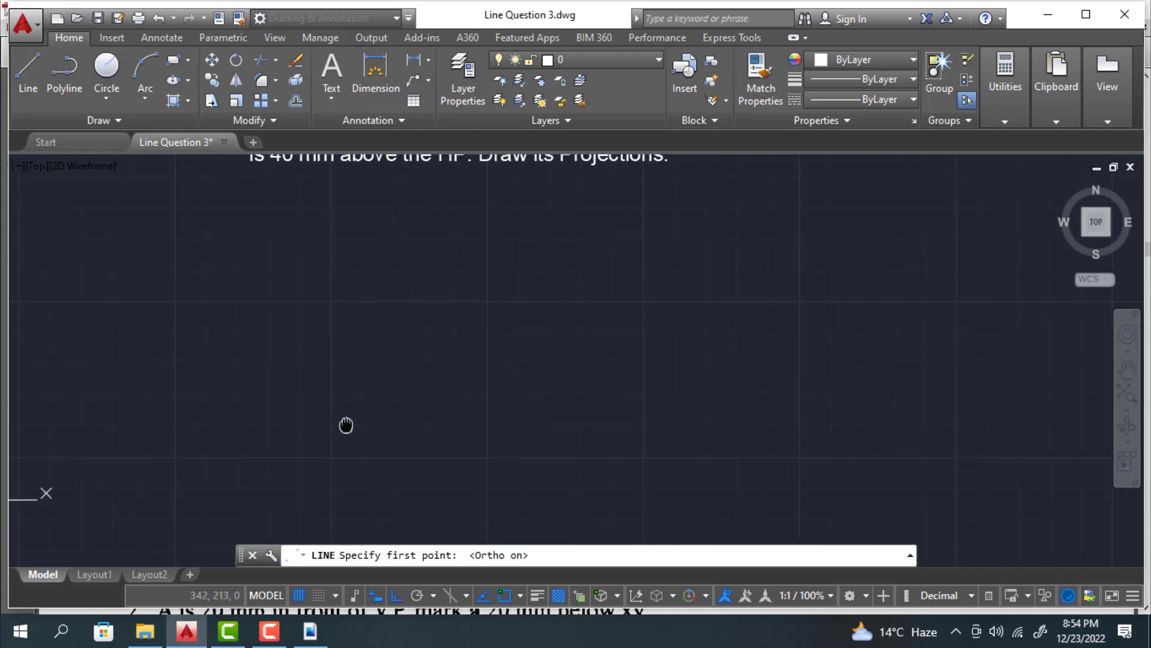
scroll(346, 425, "down", 2)
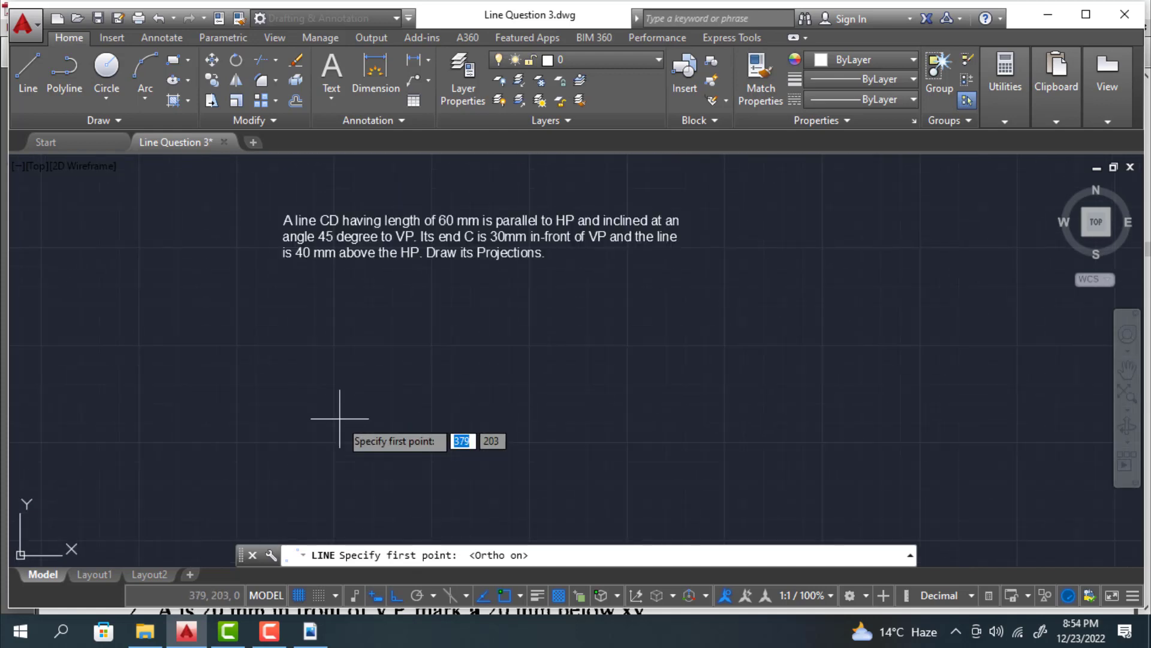
left_click(283, 394)
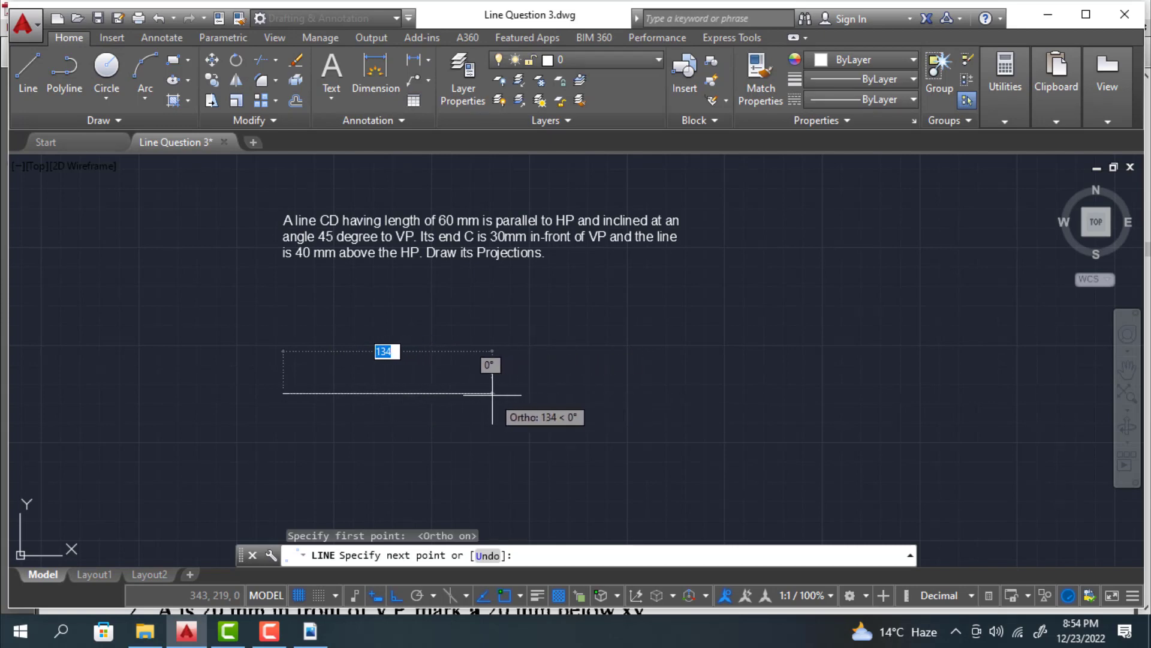
type("150")
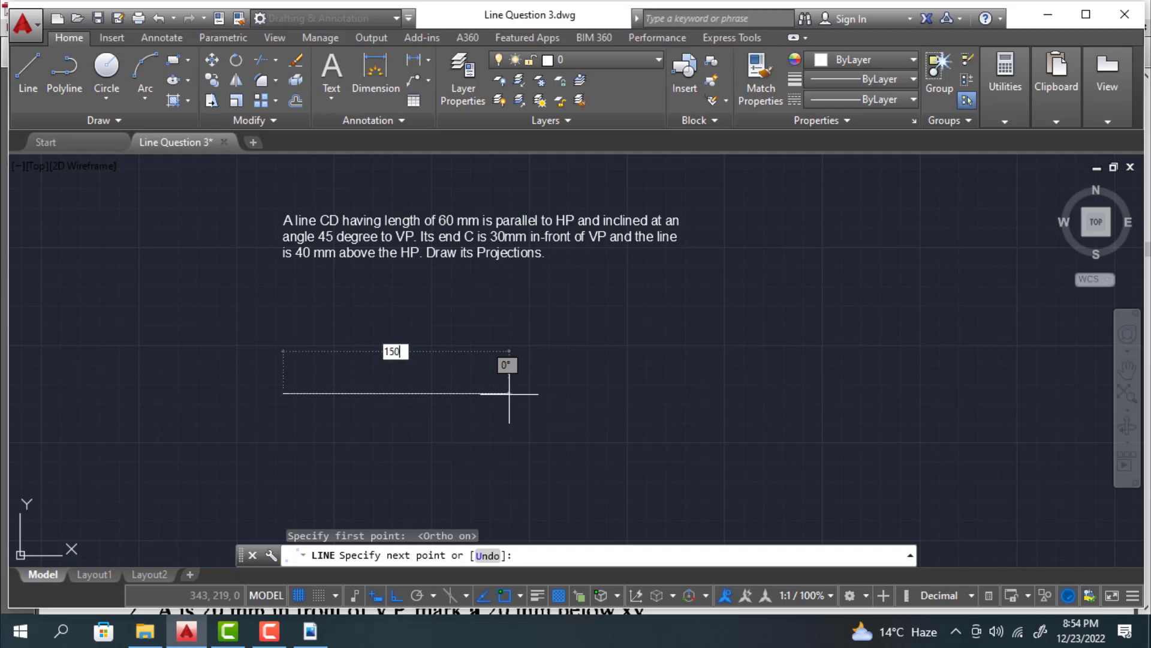
key("Return")
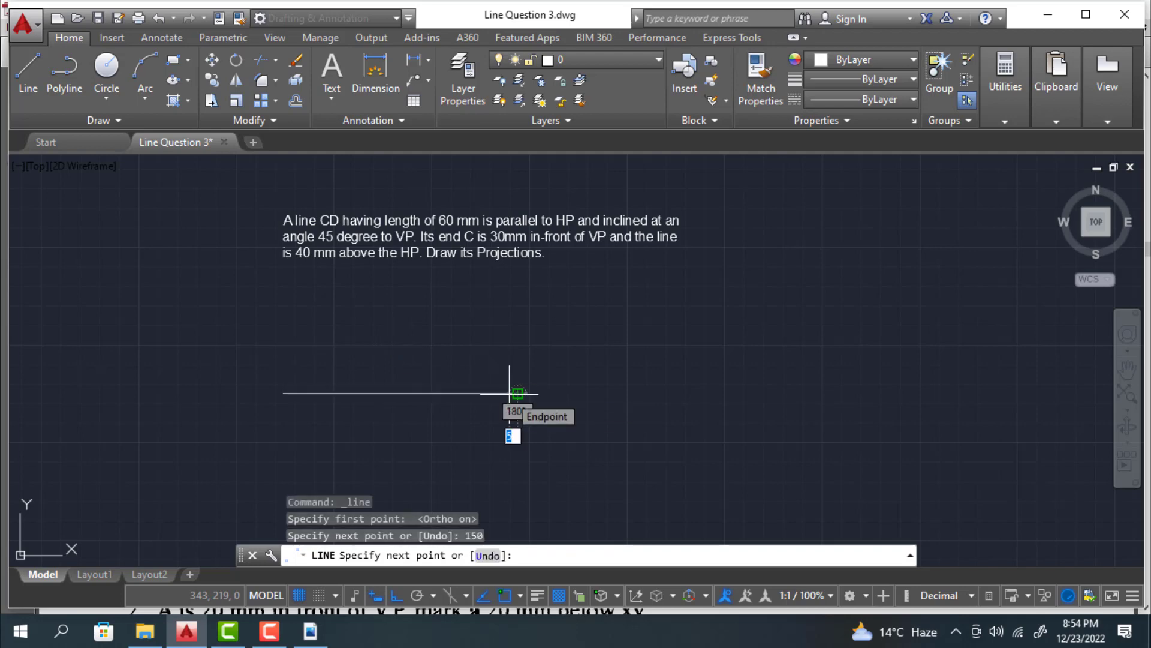
key("Escape")
Step: Compare the reference line with the textbook's Fig. 5.20 in Adobe Reader and reread the problem statement in AutoCAD
scroll(317, 411, "up", 2)
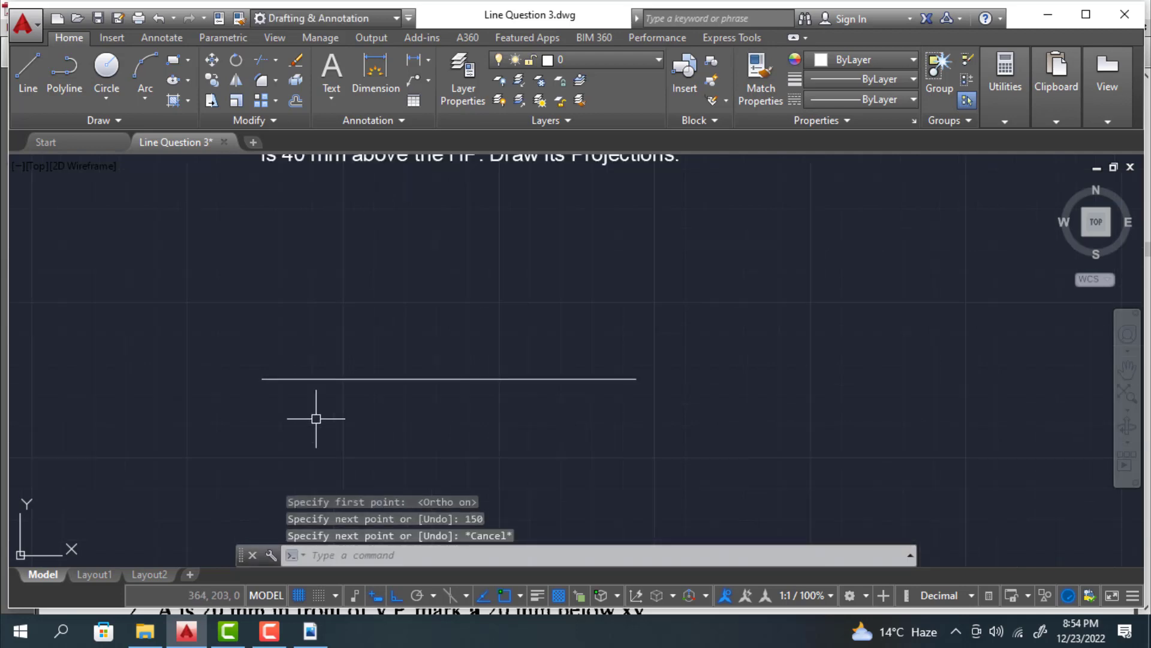
middle_click_drag(317, 411, 384, 409)
left_click(310, 631)
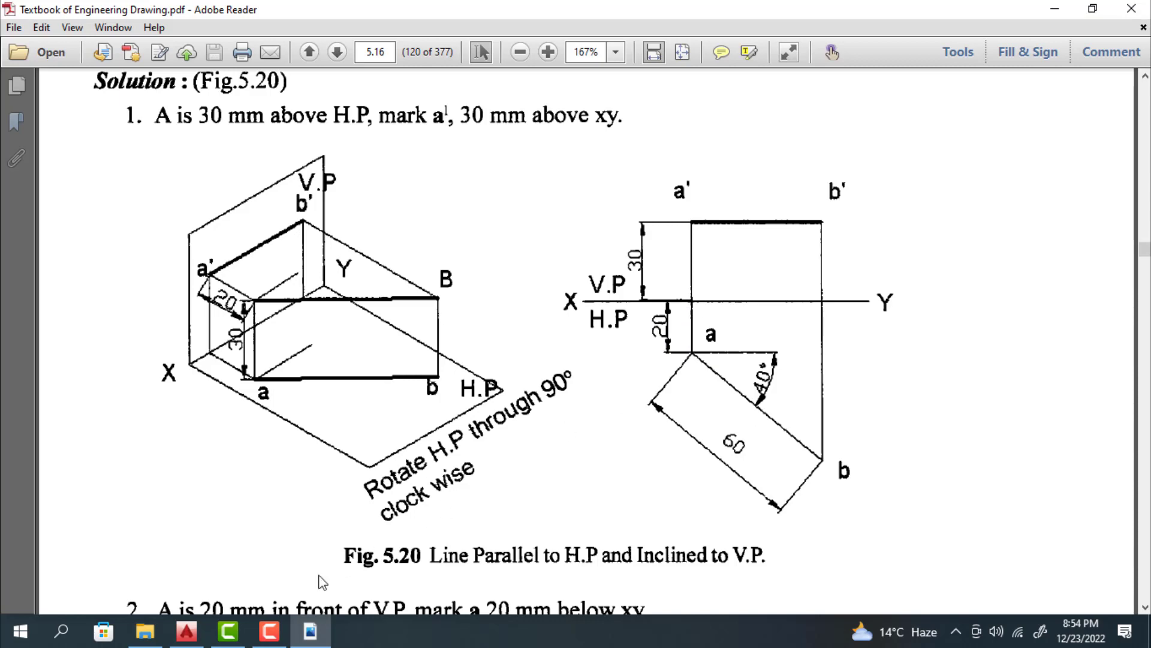
left_click(196, 640)
scroll(565, 304, "up", 2)
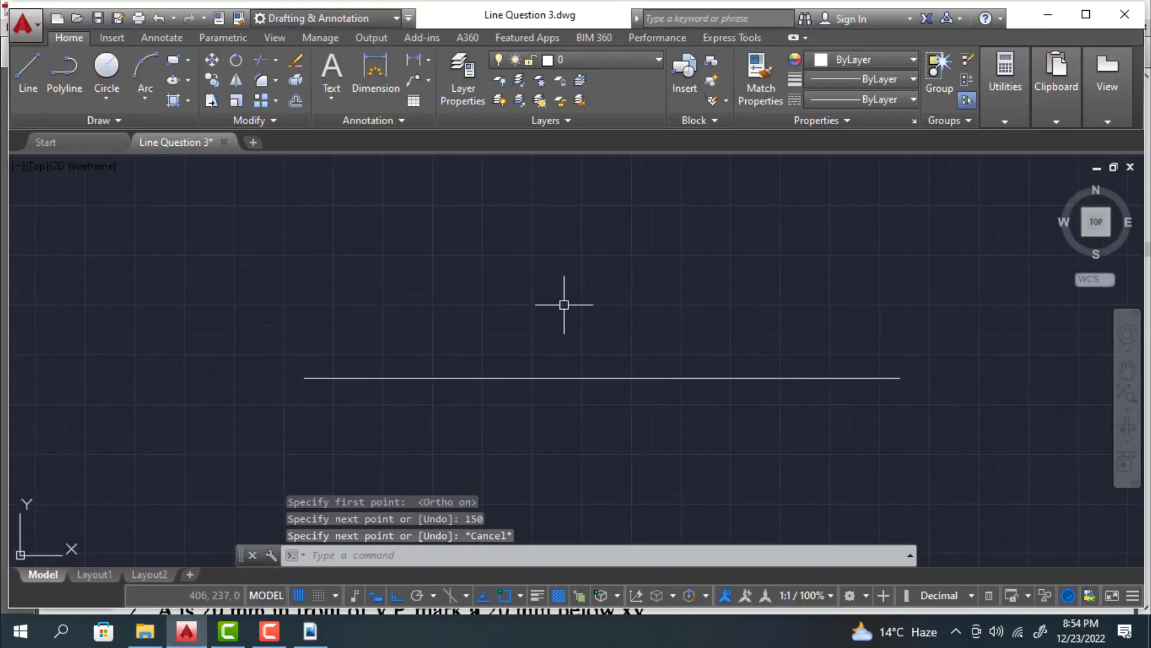
scroll(565, 304, "down", 6)
scroll(567, 298, "up", 2)
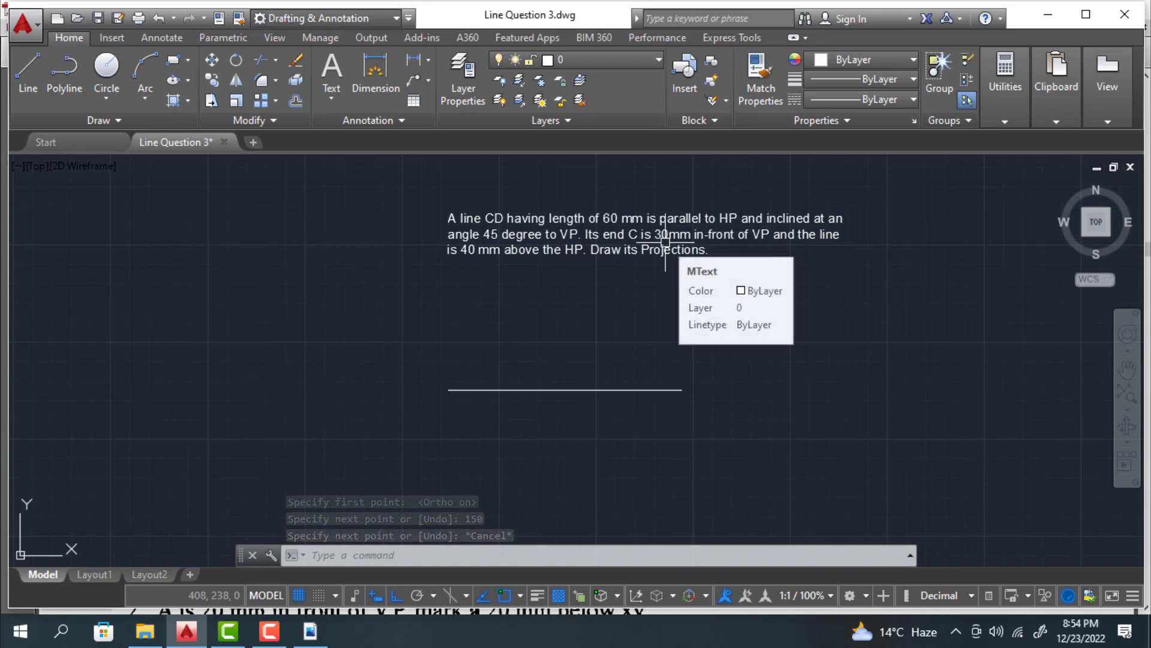
scroll(488, 404, "up", 4)
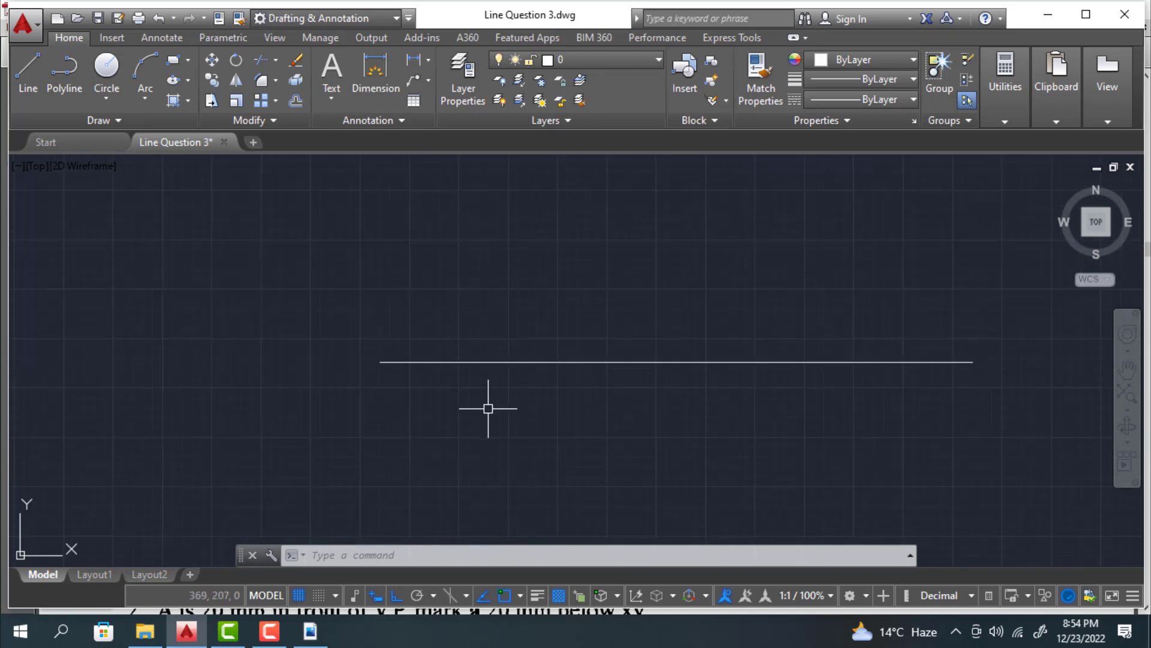
middle_click_drag(522, 415, 521, 376)
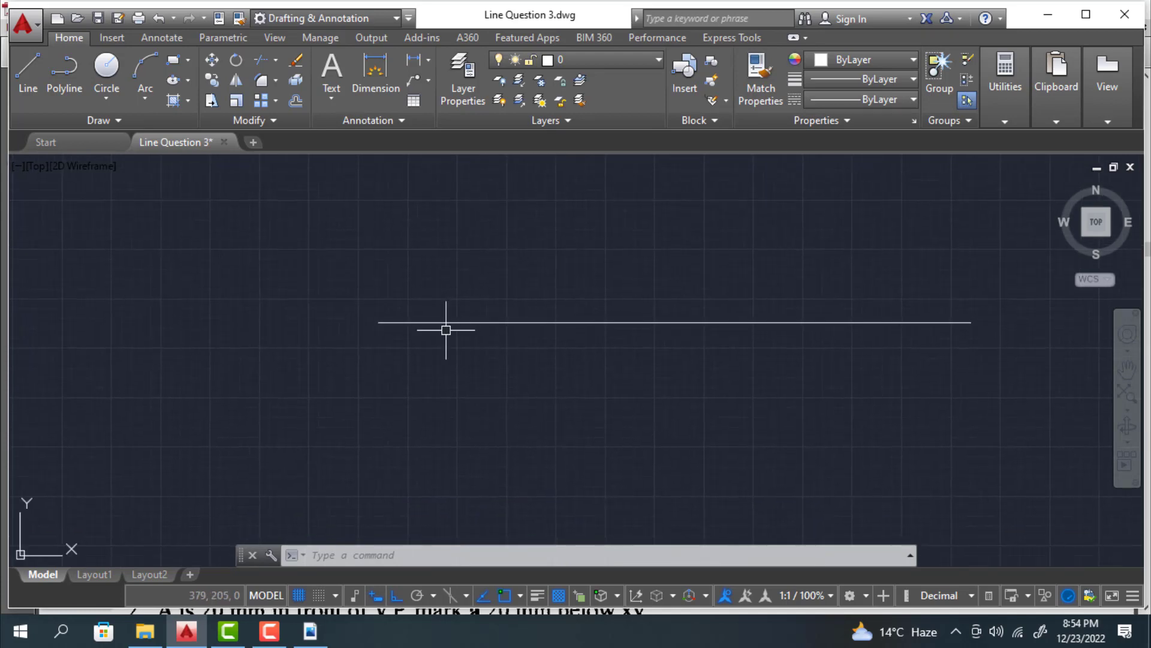
scroll(442, 365, "down", 2)
mouse_move(447, 368)
middle_mouse_down()
mouse_move(458, 373)
mouse_move(446, 346)
middle_mouse_up()
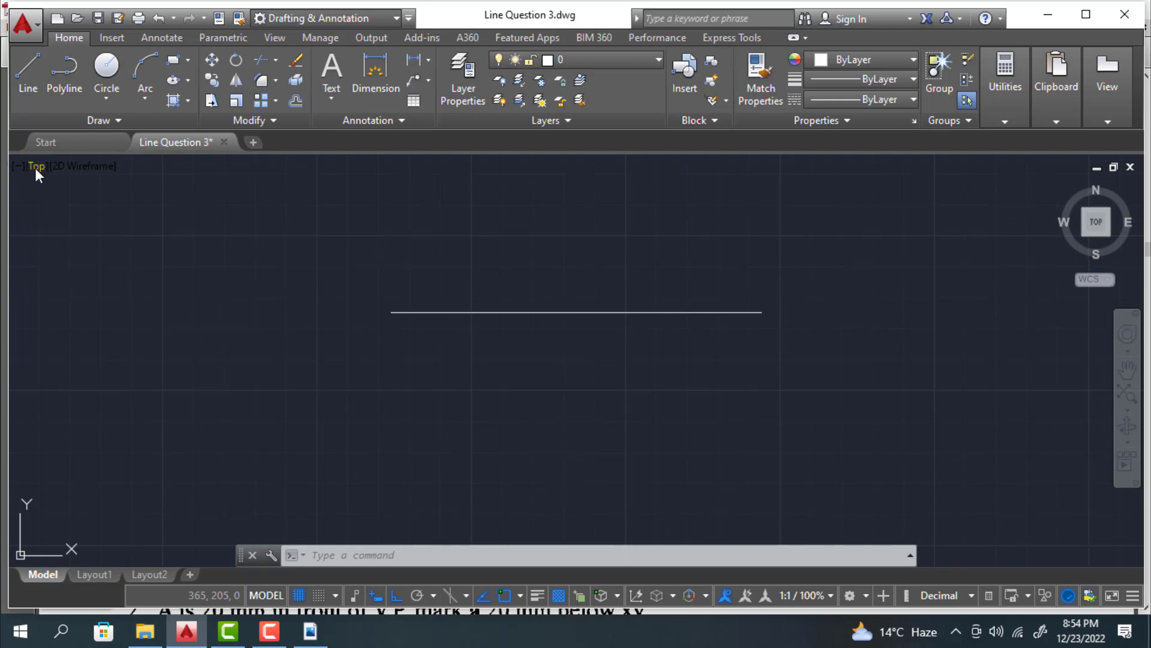
Step: With Ortho off, draw a 60 mm line sloping down-right at 45°, starting 30 mm below the reference line's left endpoint
left_click(27, 89)
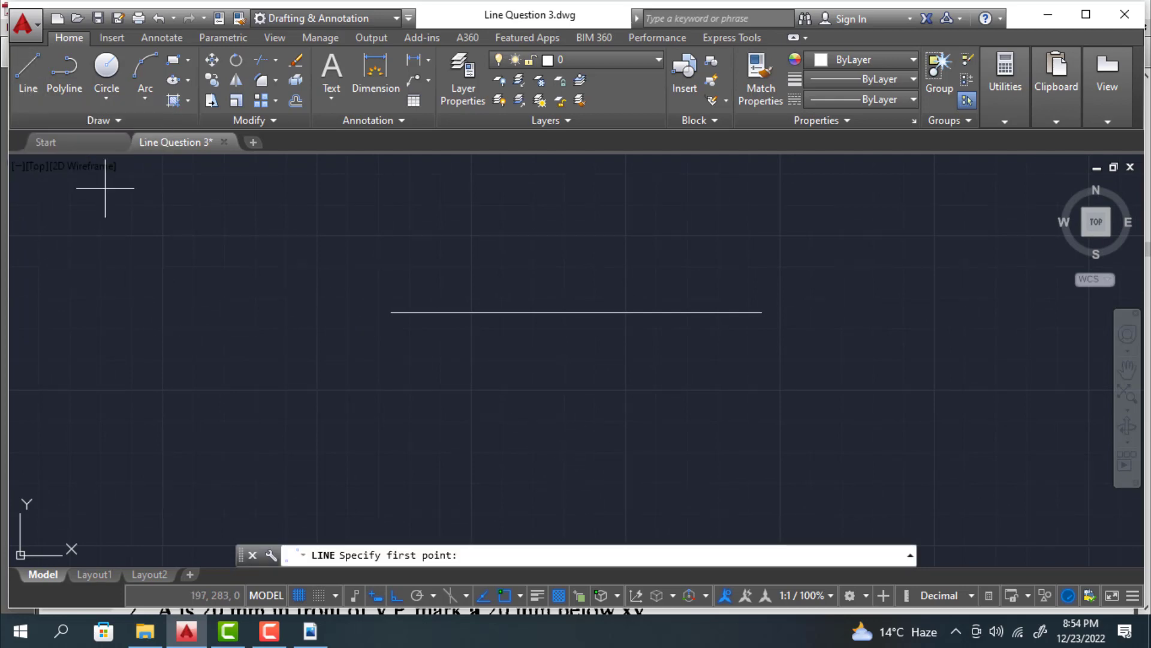
left_click(393, 597)
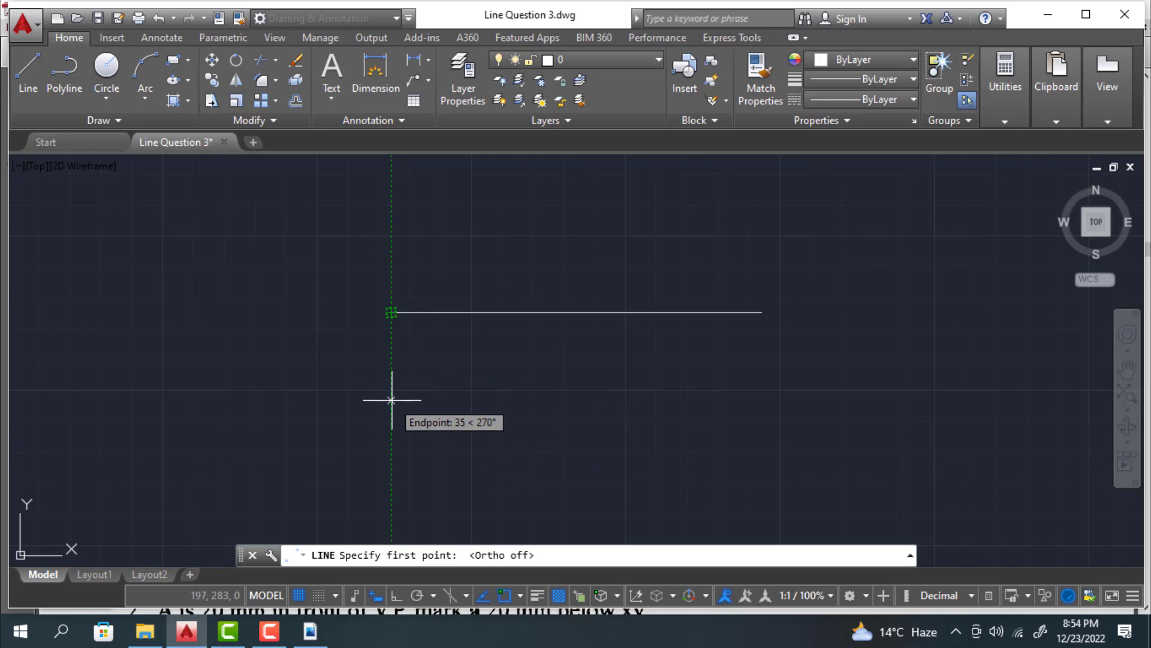
type("30")
key("Return")
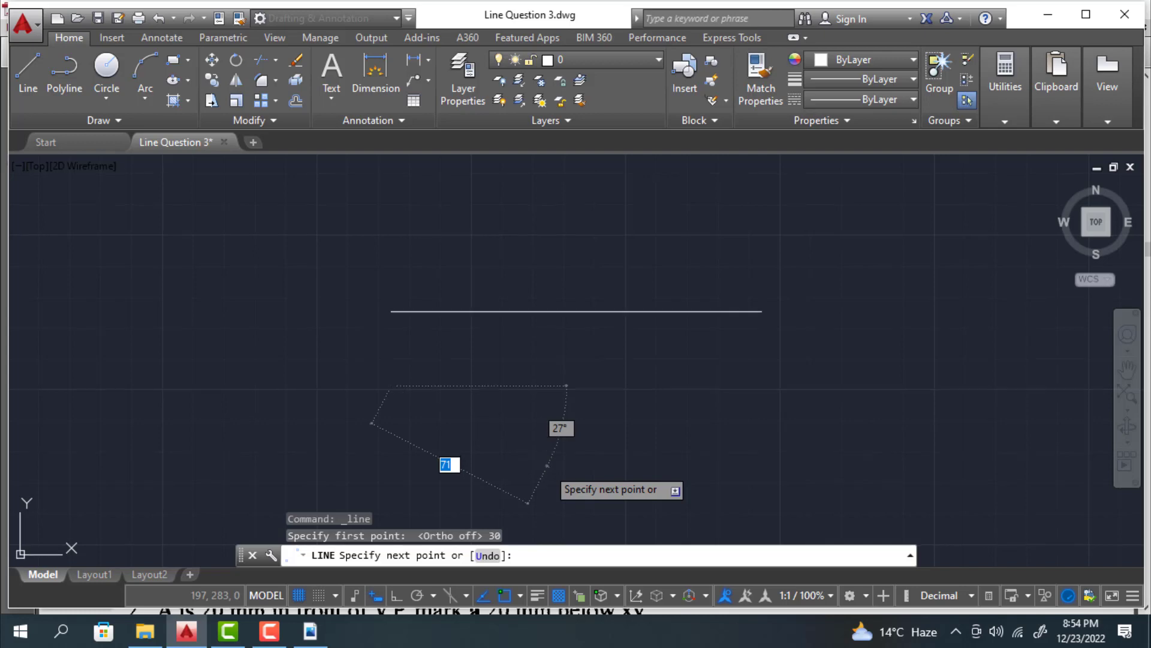
middle_click_drag(547, 466, 494, 311)
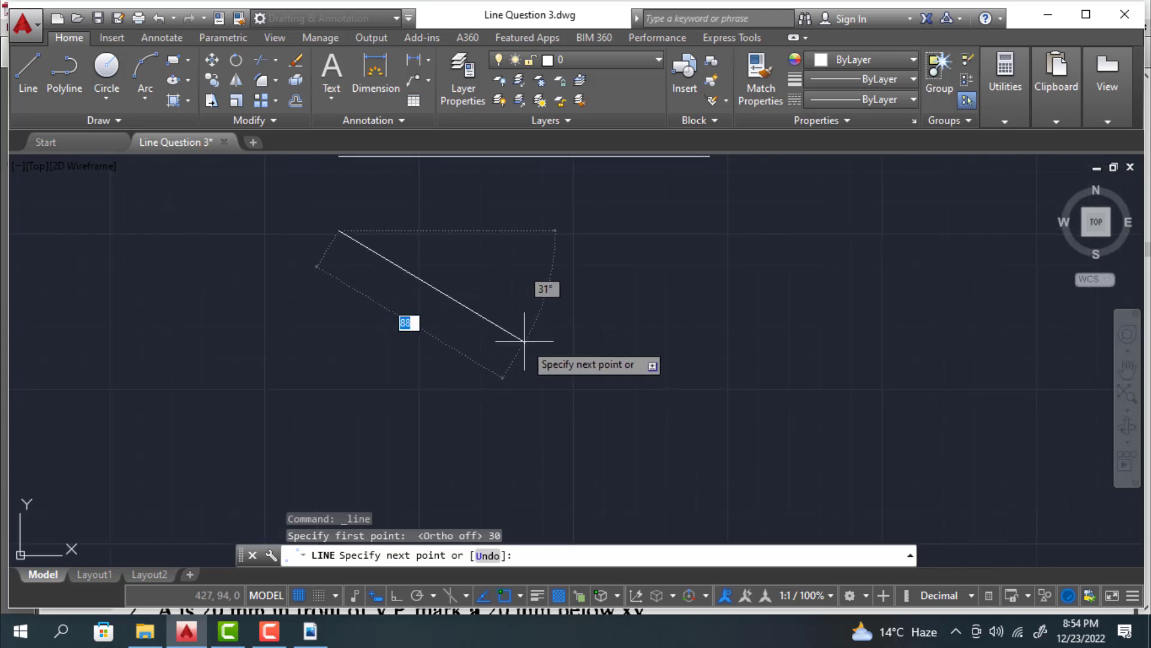
scroll(516, 349, "up", 2)
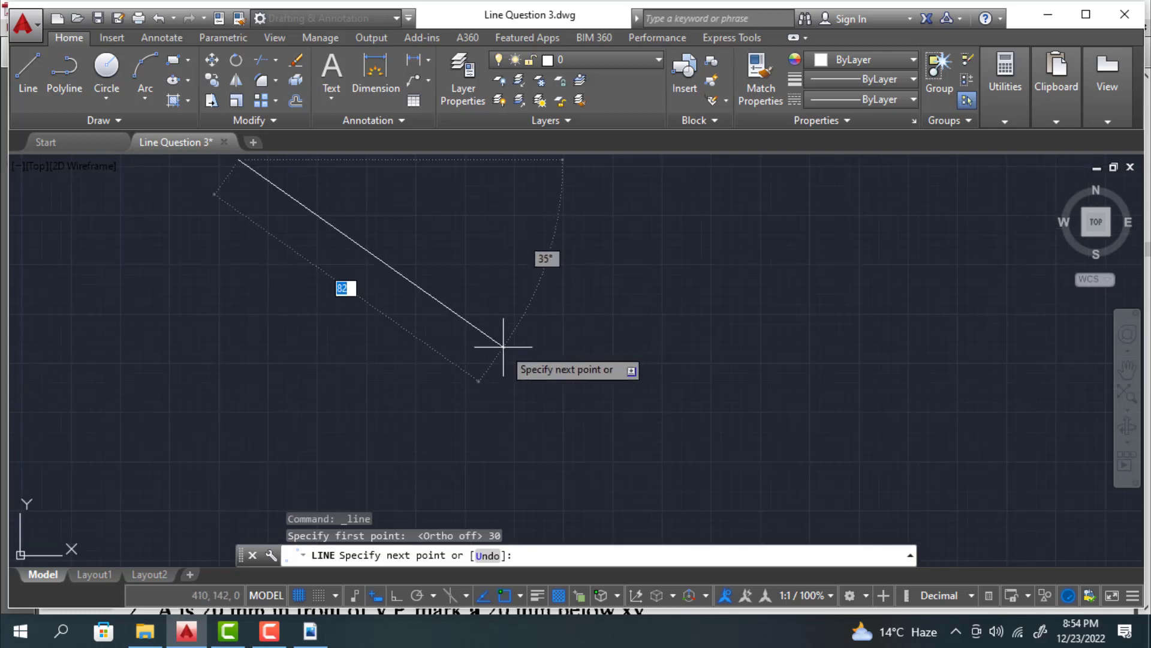
scroll(503, 346, "down", 2)
middle_click_drag(507, 352, 507, 406)
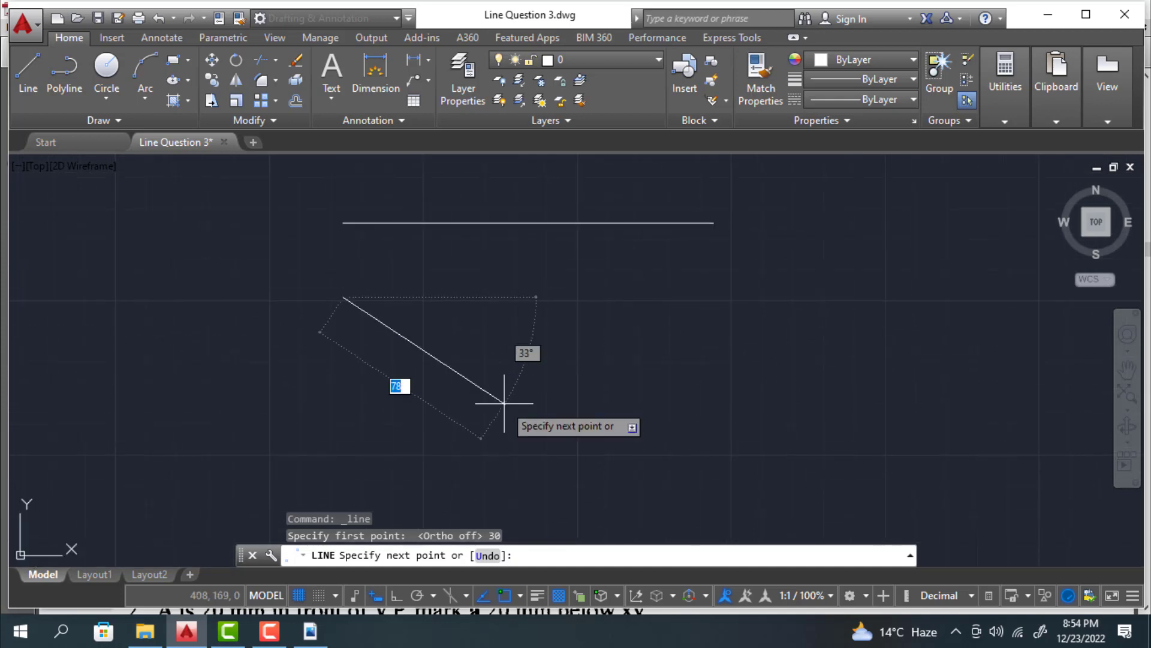
type("60")
key("Tab")
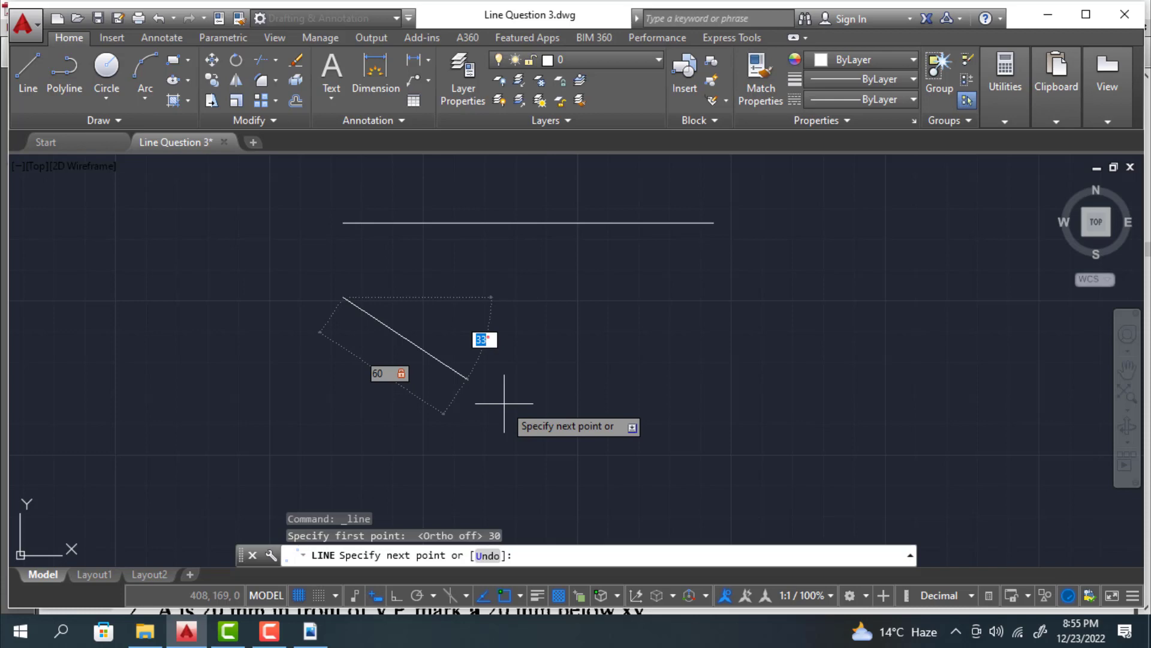
type("45")
key("Return")
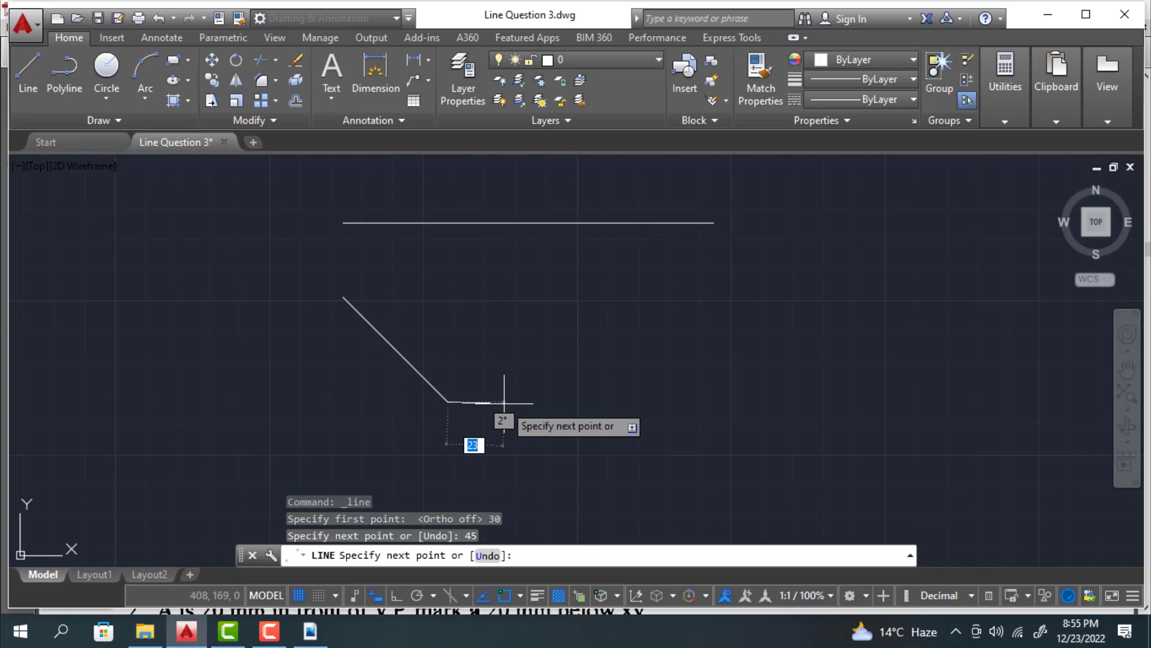
key("Escape")
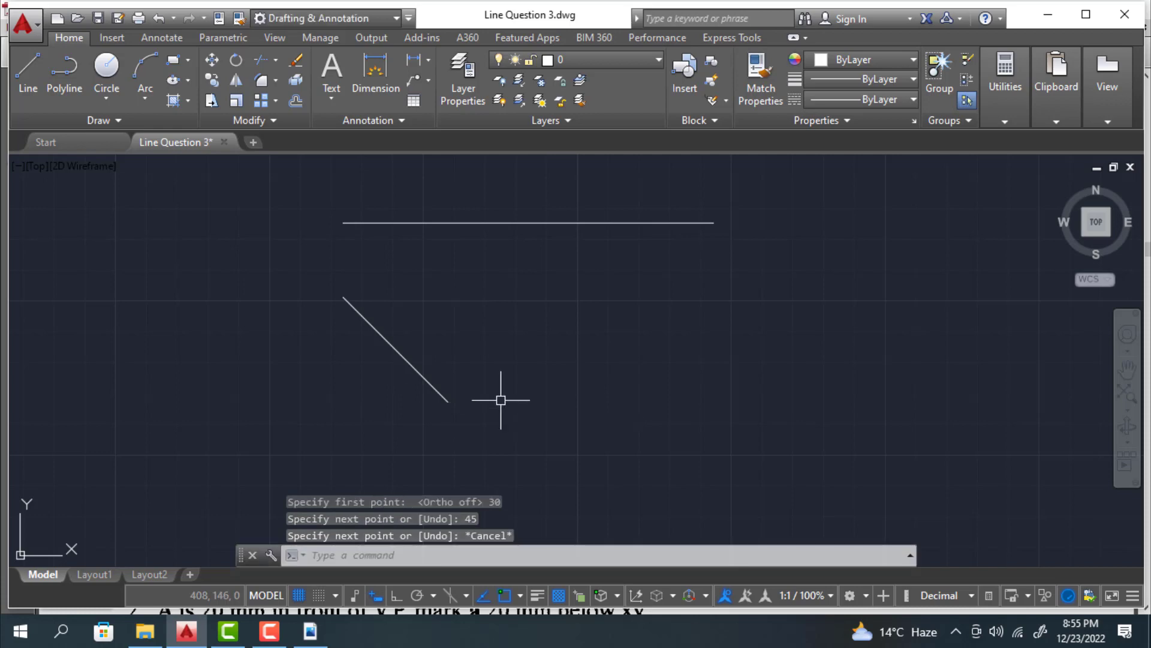
Step: Move the inclined line 50 mm horizontally to the right, using its upper endpoint as the base point
left_click(414, 367)
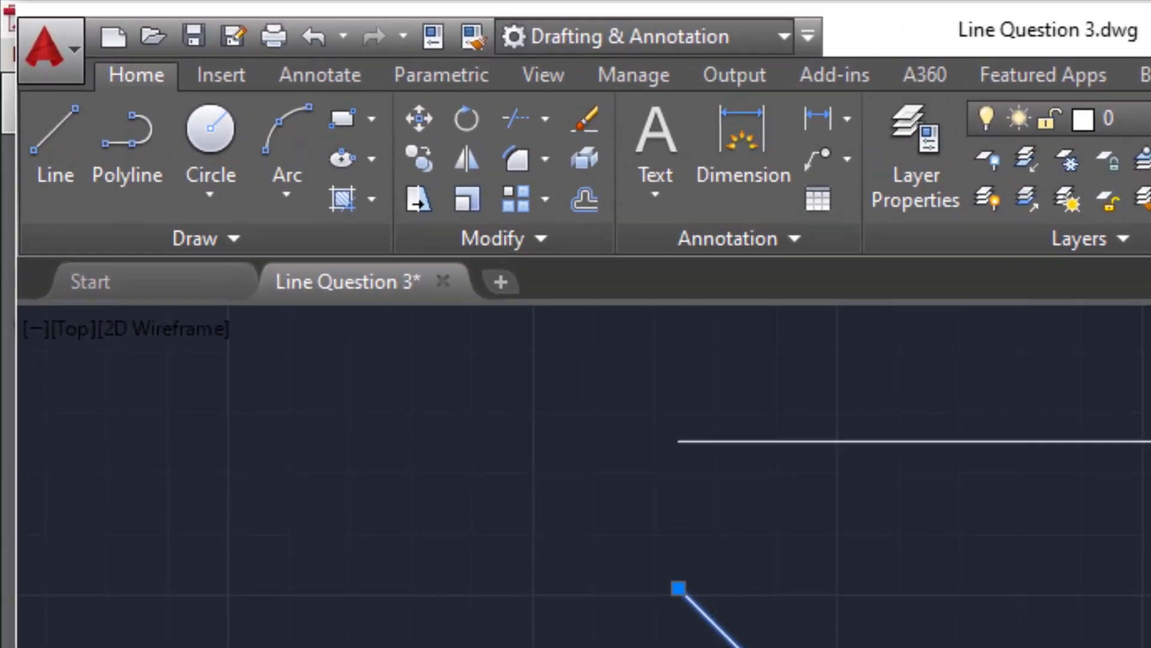
left_click(418, 118)
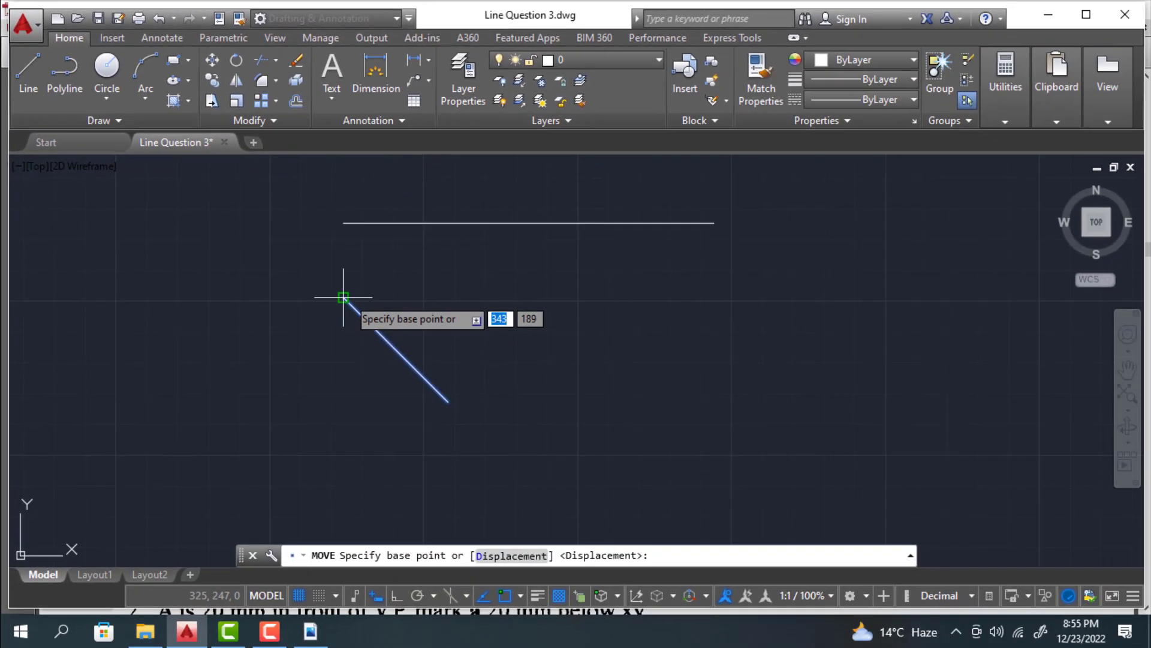
left_click(343, 297)
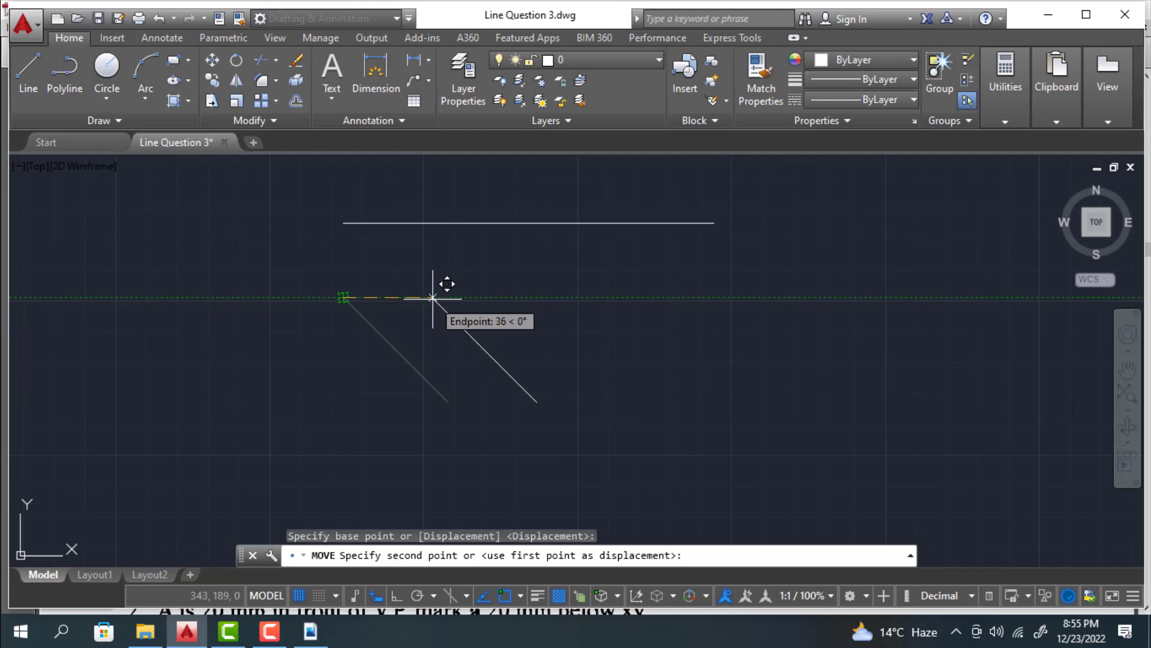
type("50")
key("Return")
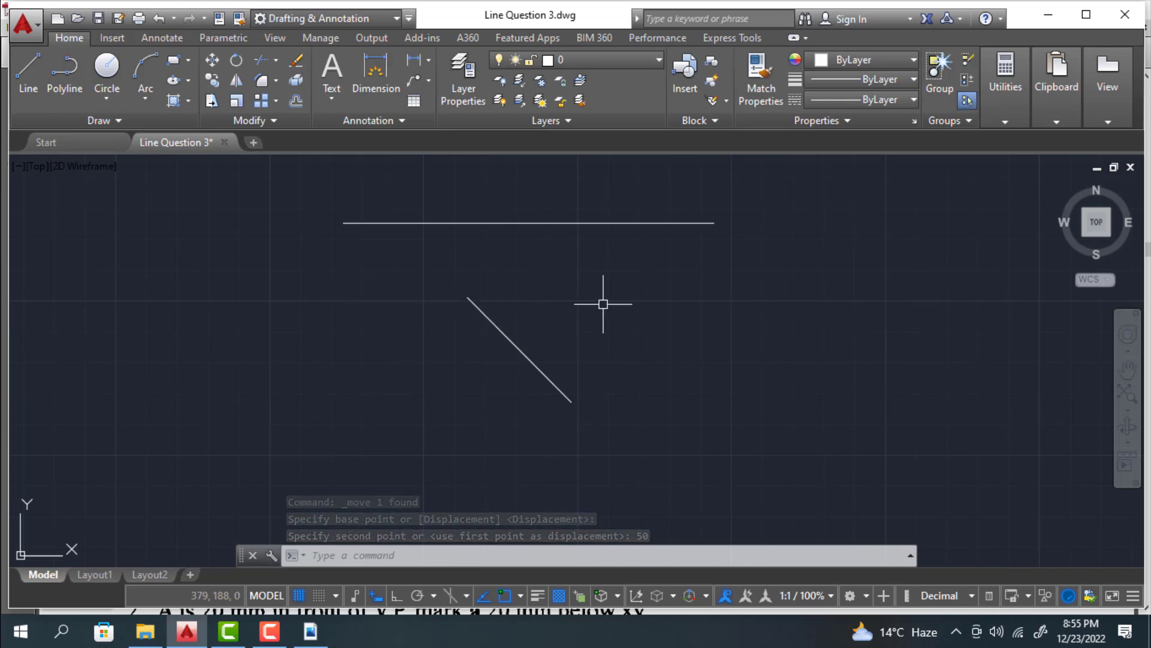
mouse_move(596, 306)
middle_mouse_down()
mouse_move(545, 340)
mouse_move(513, 387)
middle_mouse_up()
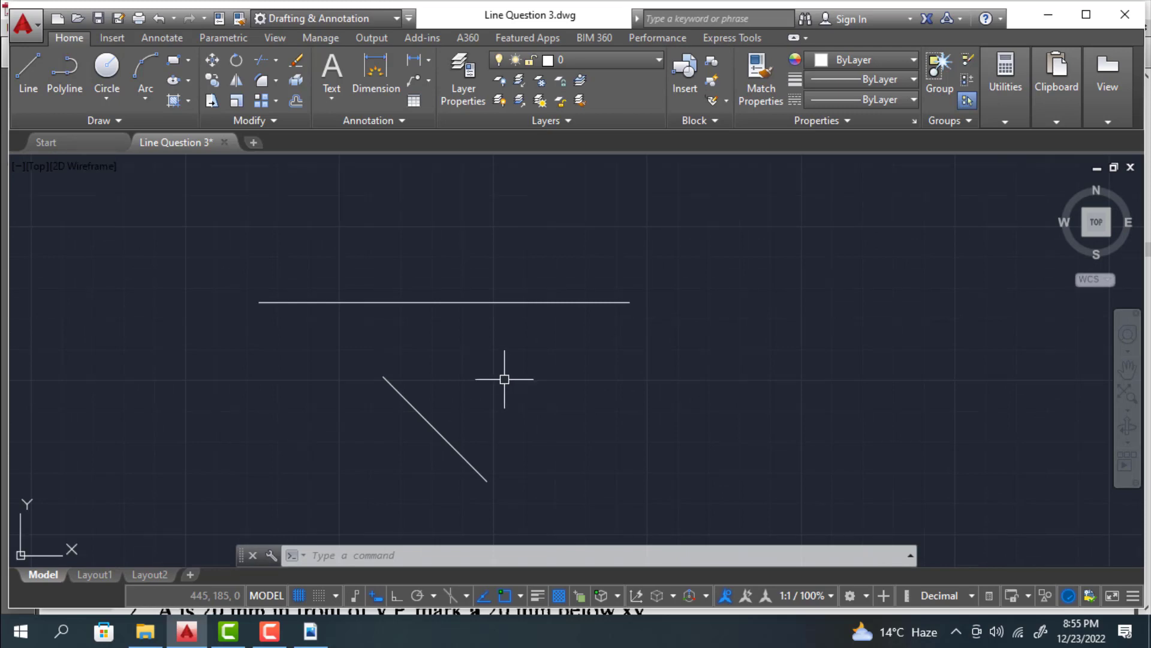
mouse_move(374, 345)
middle_mouse_down()
mouse_move(407, 360)
mouse_move(429, 337)
middle_mouse_up()
scroll(463, 355, "down", 2)
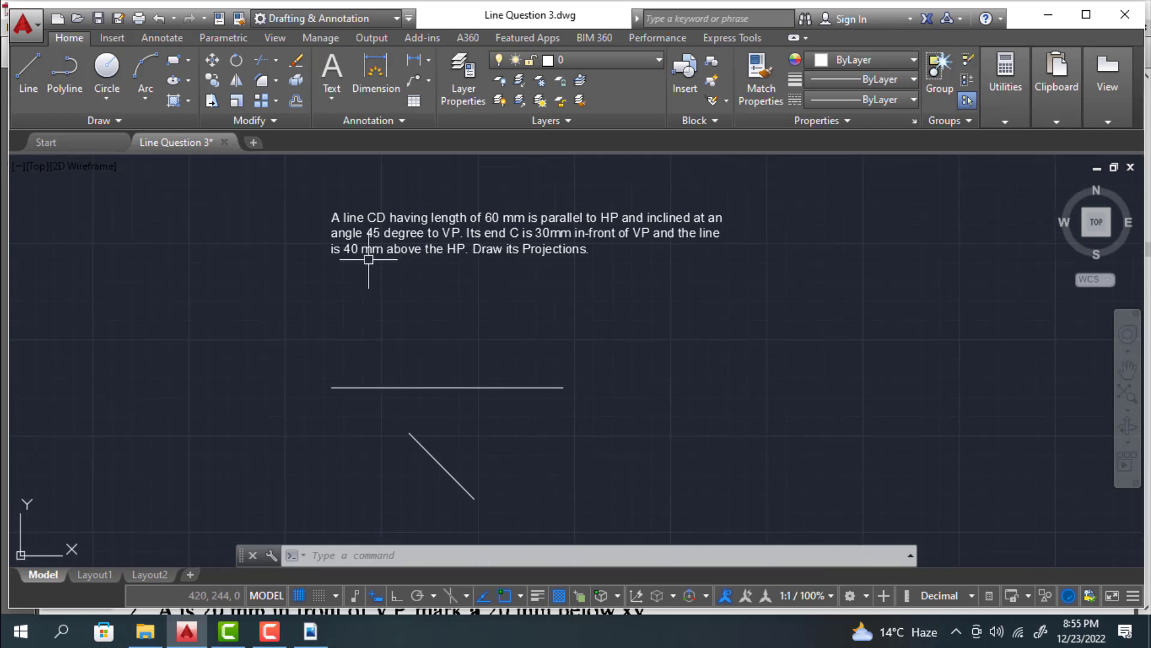
Step: Draw a 70 mm vertical projector upward from the inclined line's upper endpoint, crossing the reference line
scroll(404, 446, "up", 2)
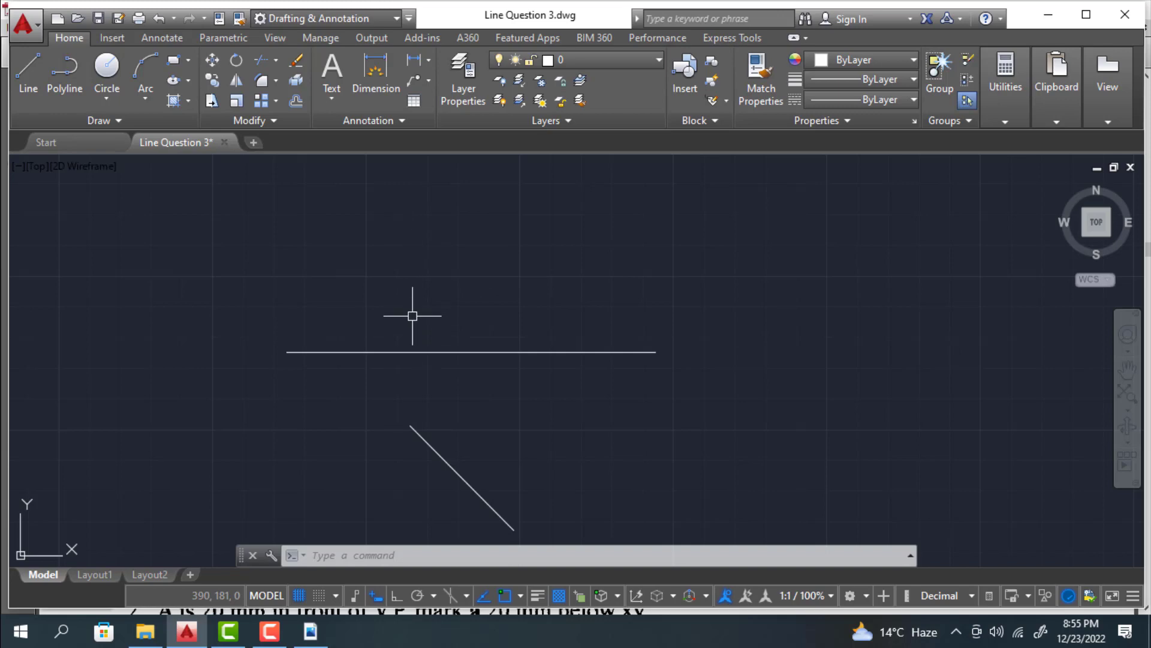
scroll(413, 316, "down", 2)
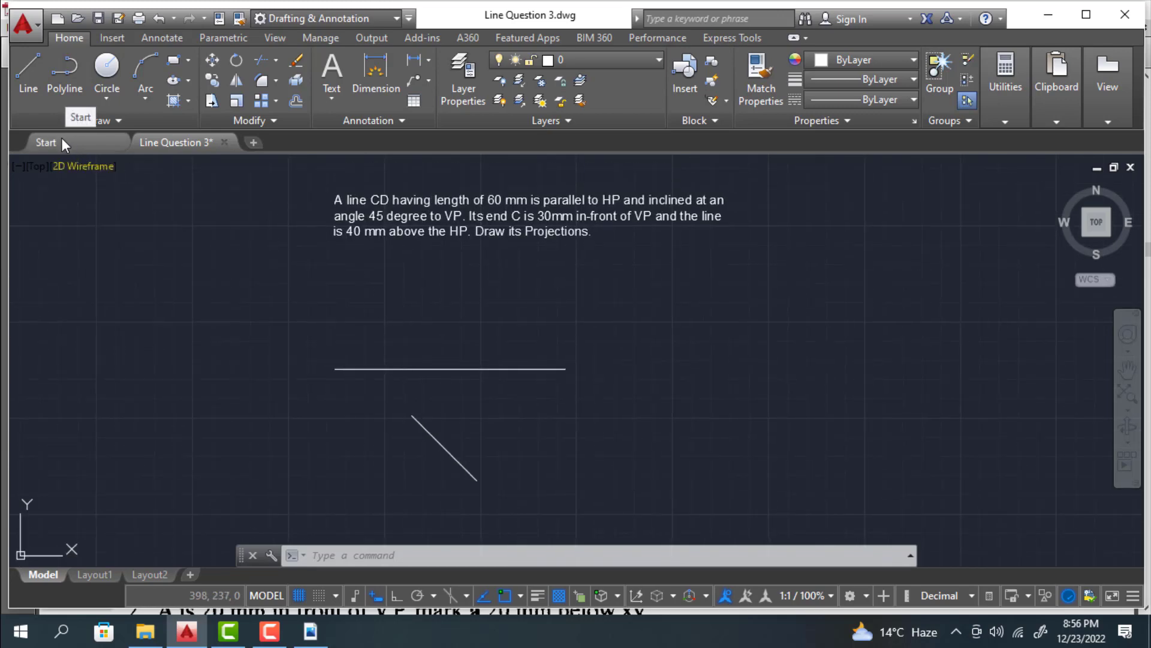
left_click(23, 73)
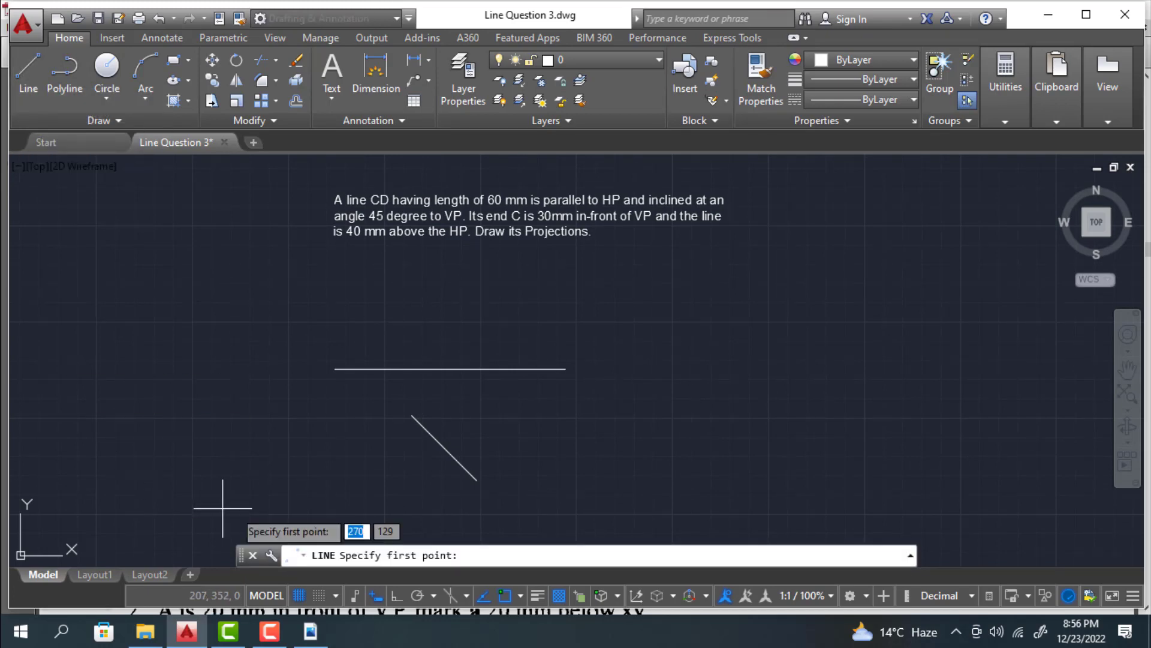
left_click(412, 415)
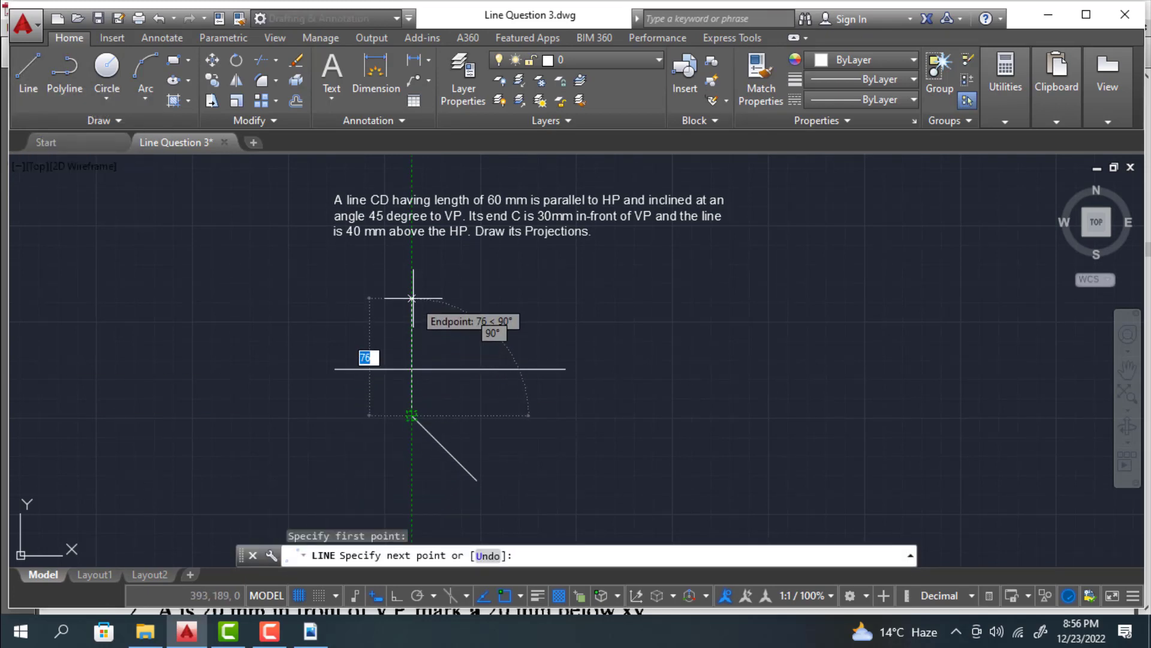
type("7")
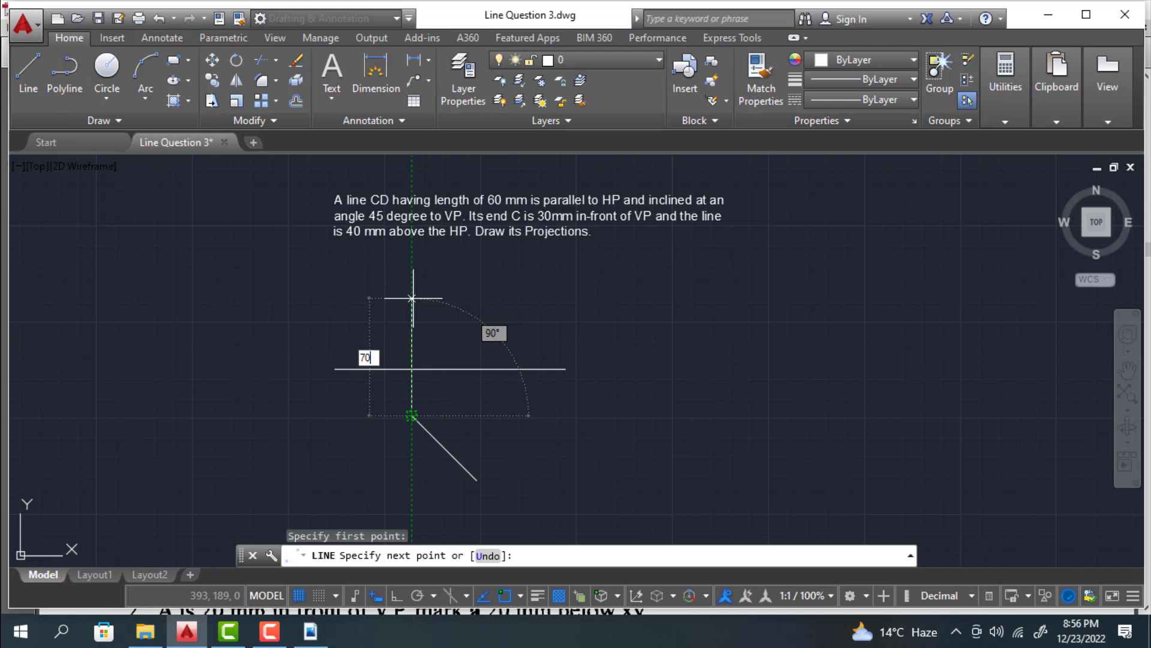
type("0")
key("Return")
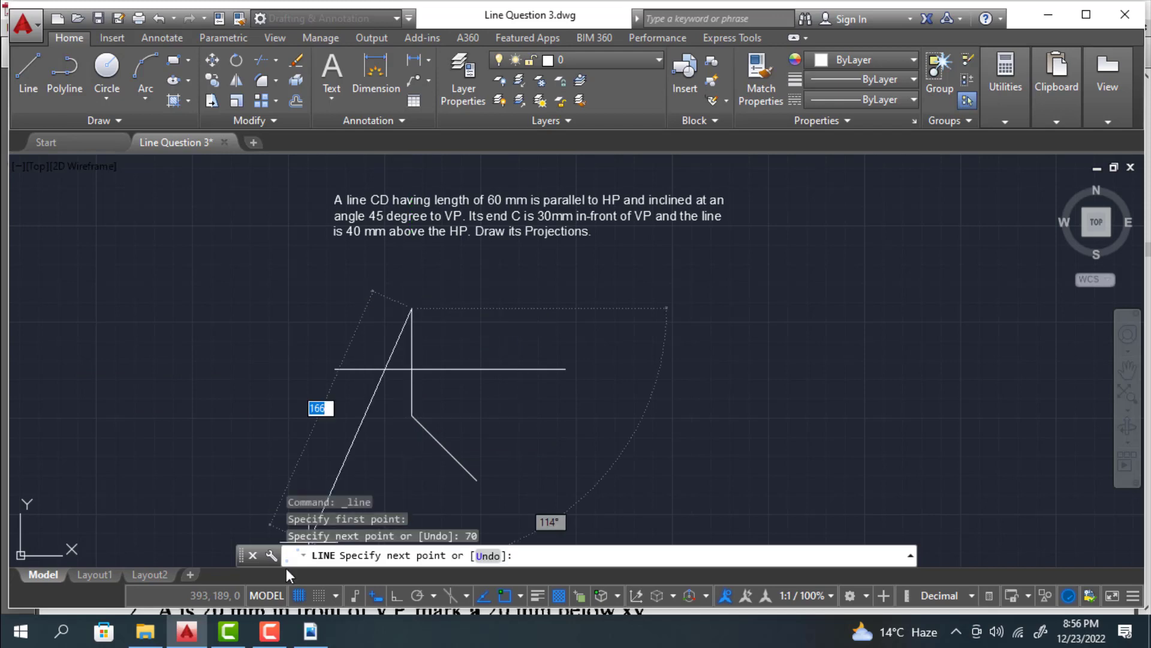
key("Escape")
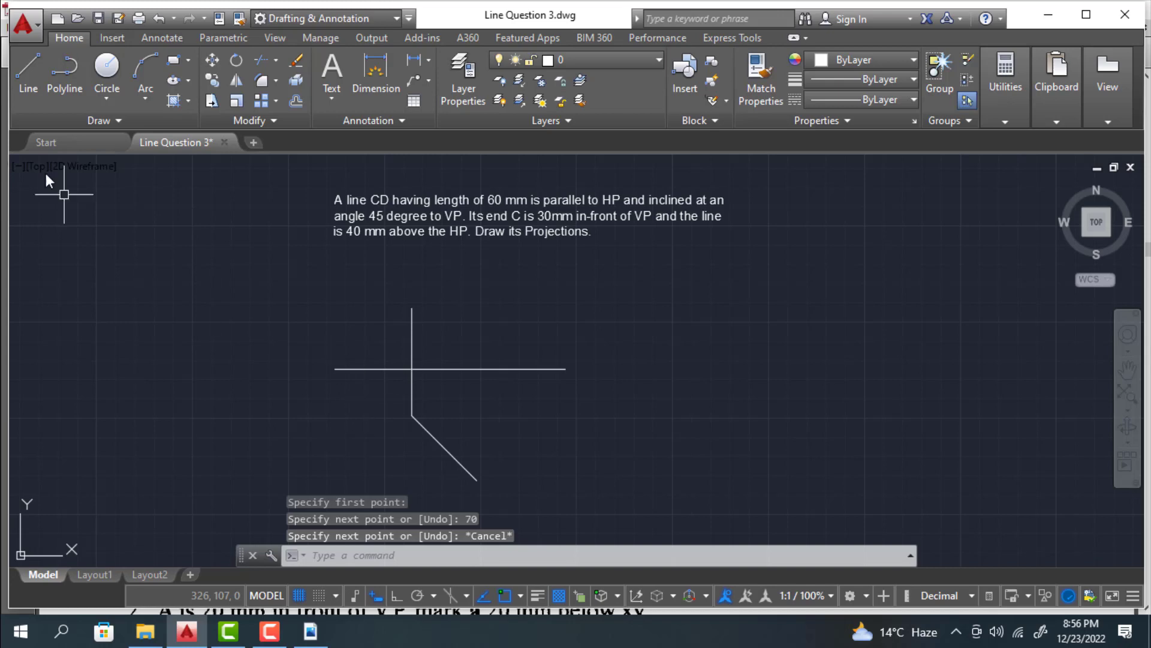
Step: Draw a horizontal line about 113 mm long to the right from the vertical projector's top endpoint
left_click(31, 66)
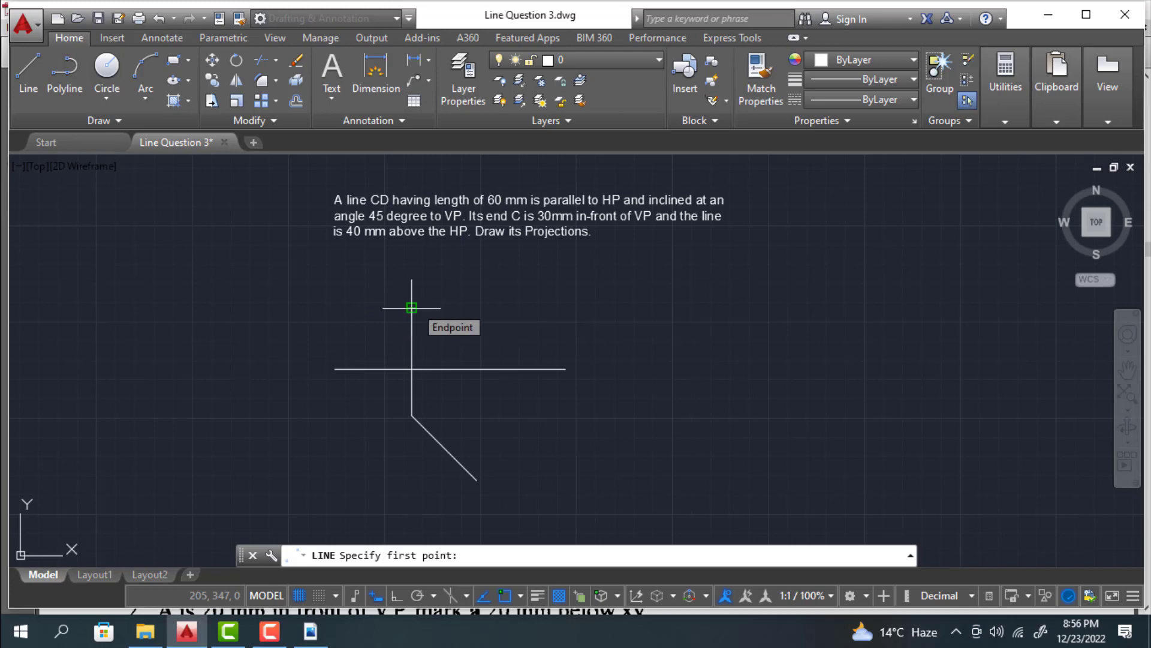
scroll(412, 308, "up", 1)
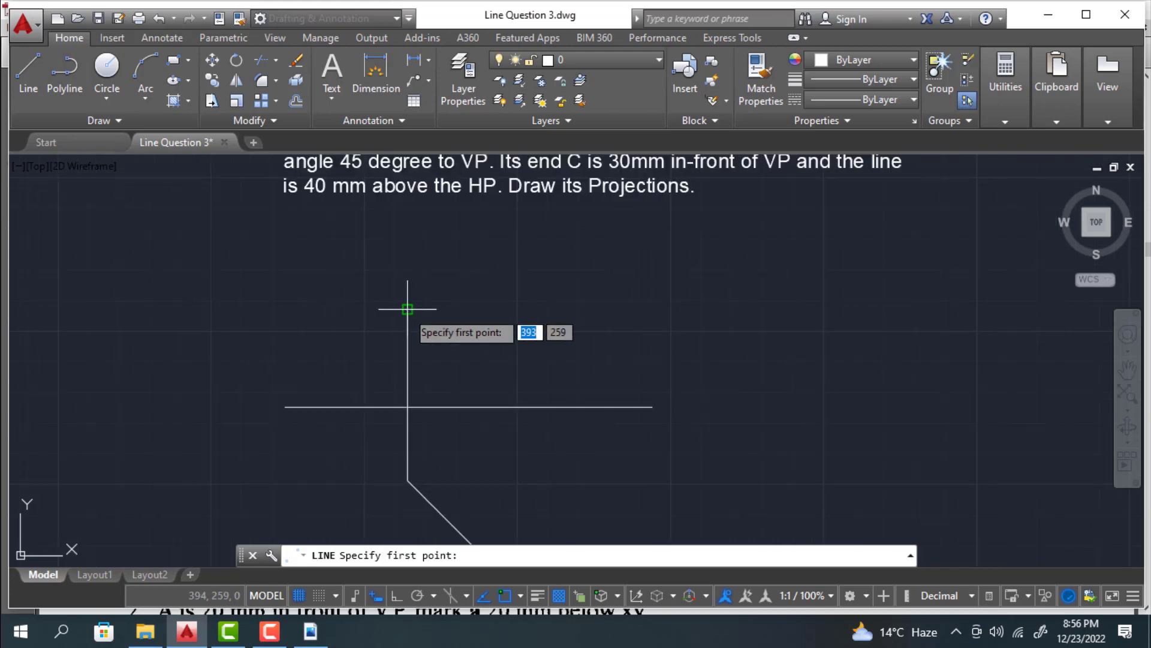
left_click(408, 309)
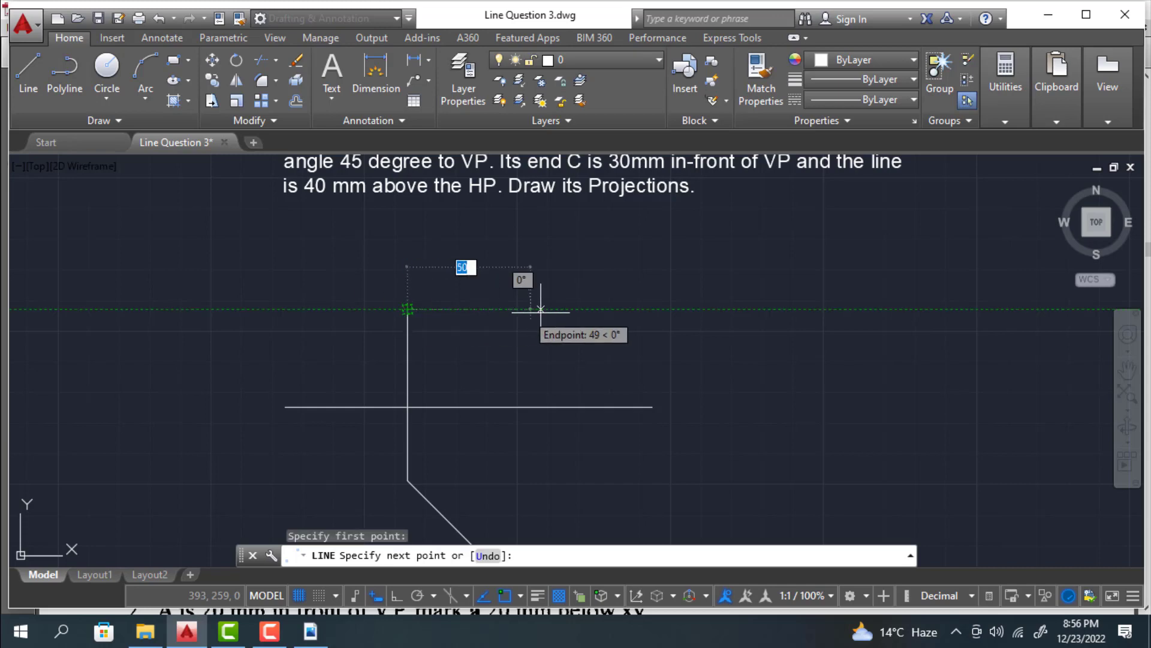
left_click(685, 309)
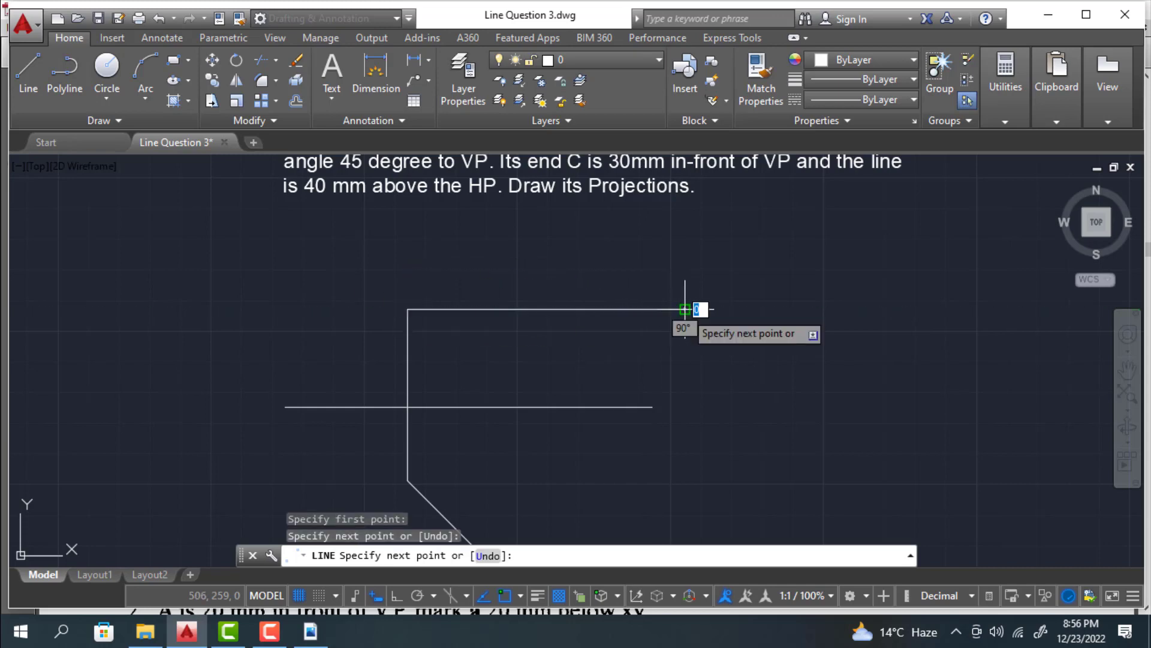
key("Escape")
Step: Draw a vertical projector about 125 mm long from the inclined line's lower endpoint up past the upper horizontal line
scroll(700, 363, "down", 2)
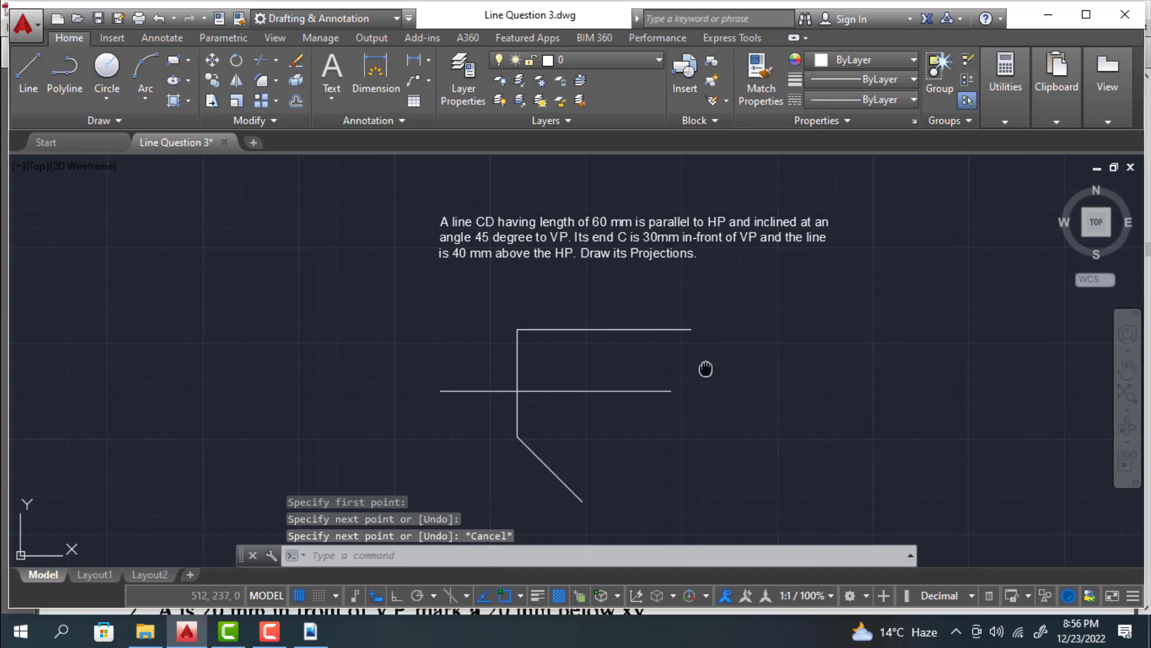
middle_click_drag(705, 368, 617, 339)
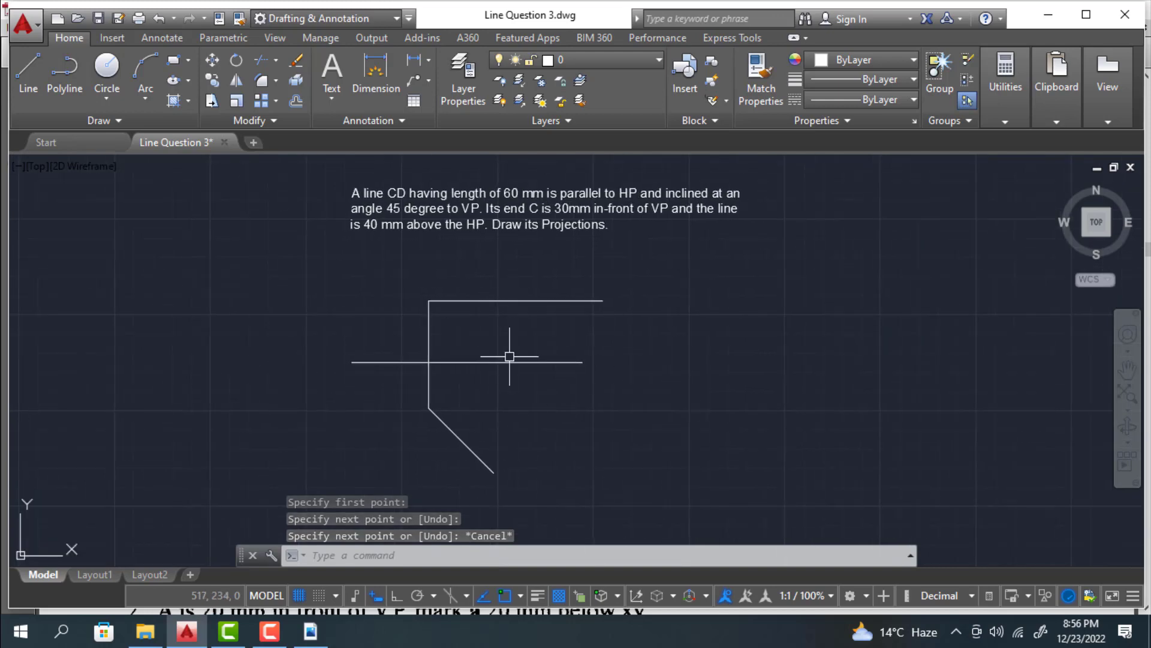
scroll(509, 356, "up", 2)
middle_click_drag(542, 388, 504, 340)
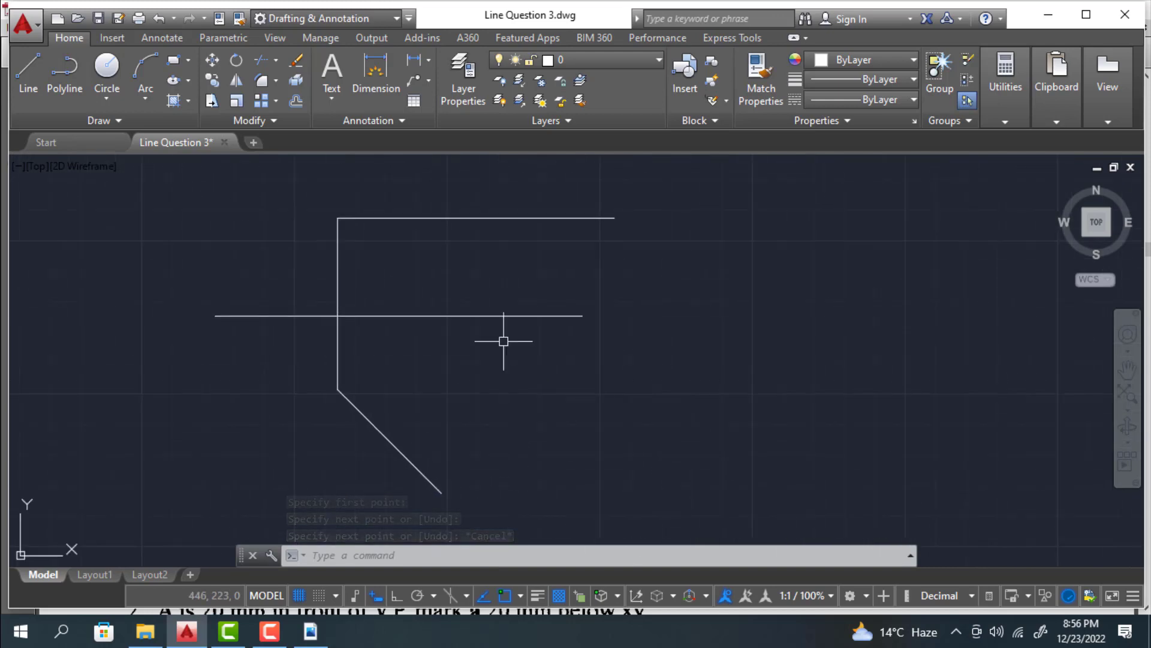
left_click(29, 71)
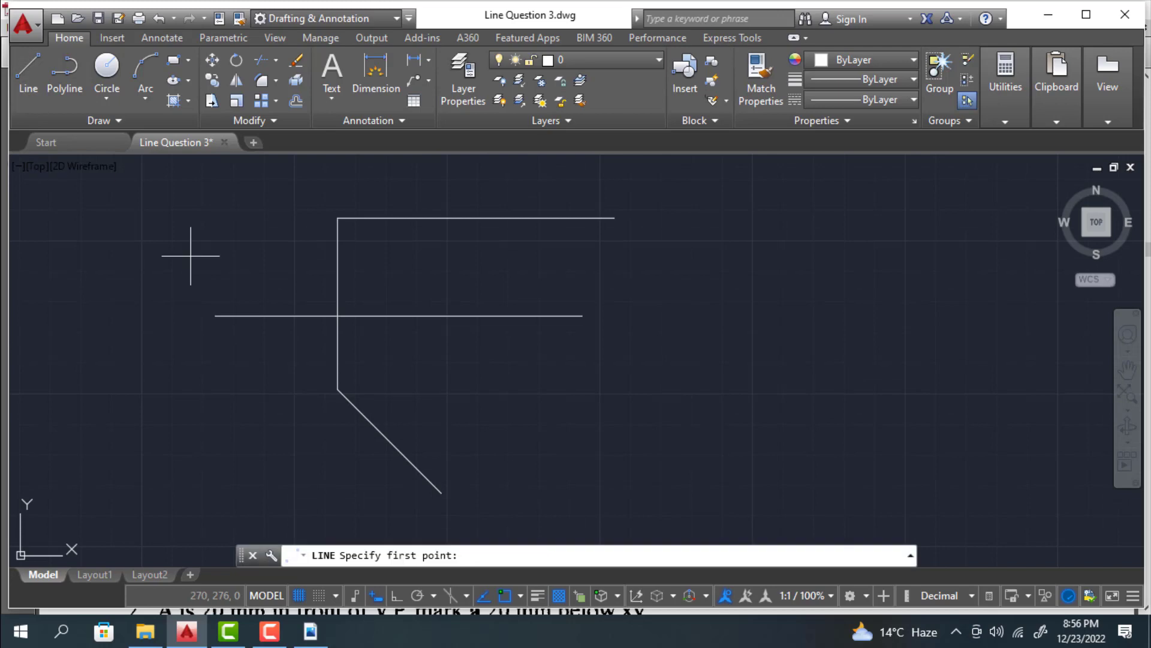
left_click(442, 493)
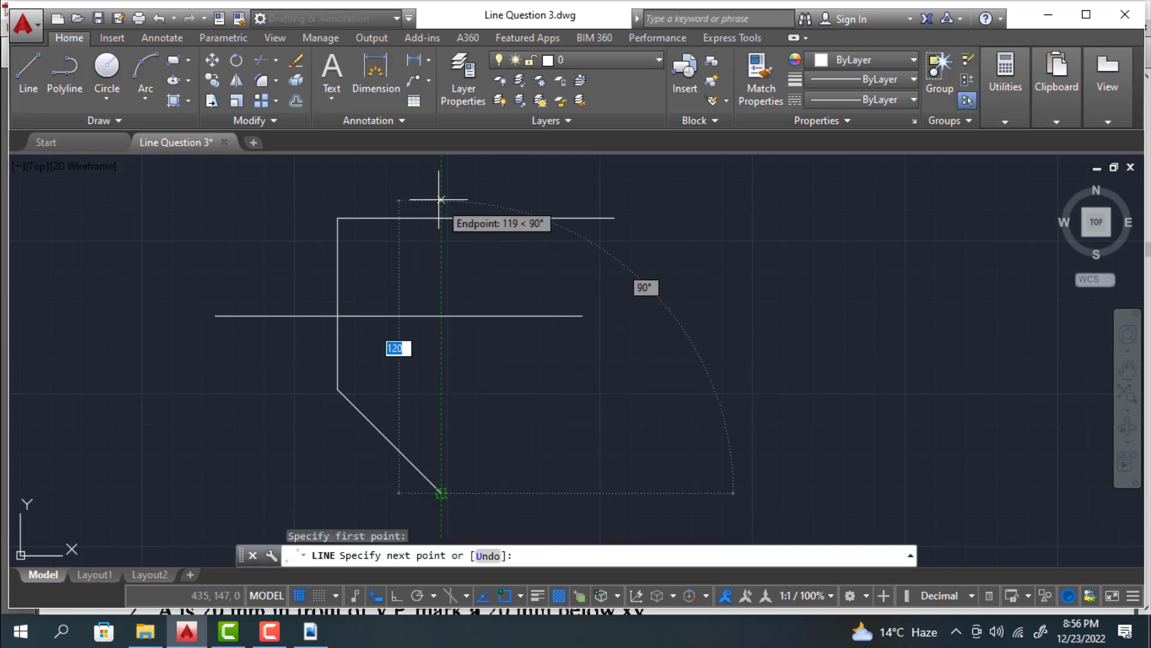
left_click(442, 186)
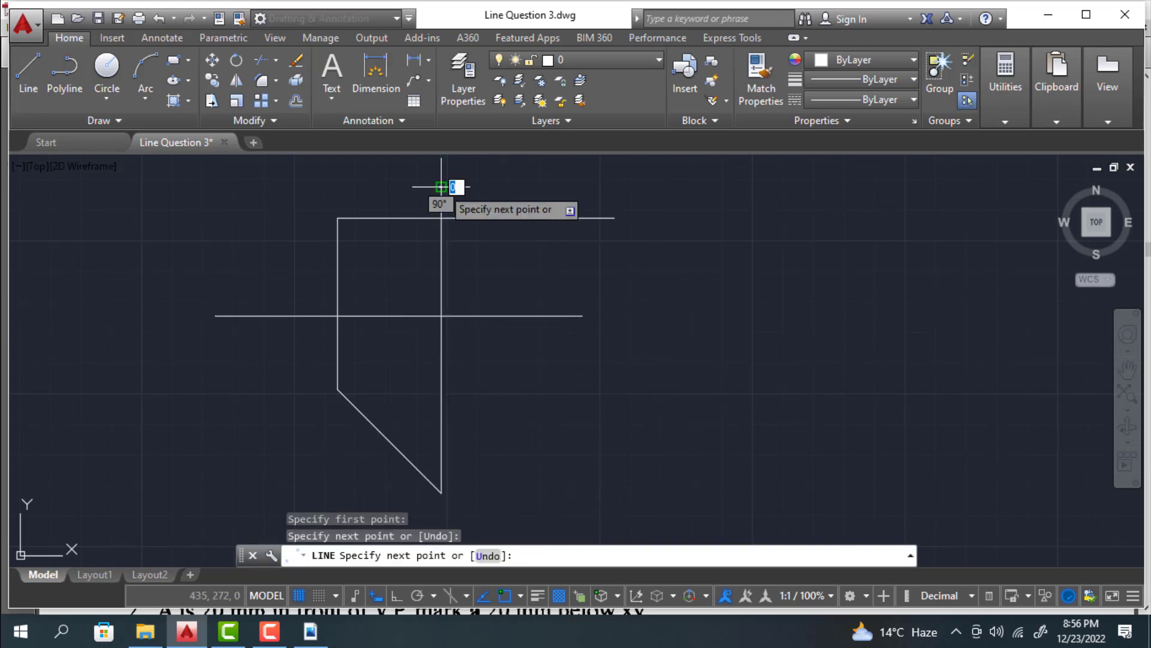
key("Escape")
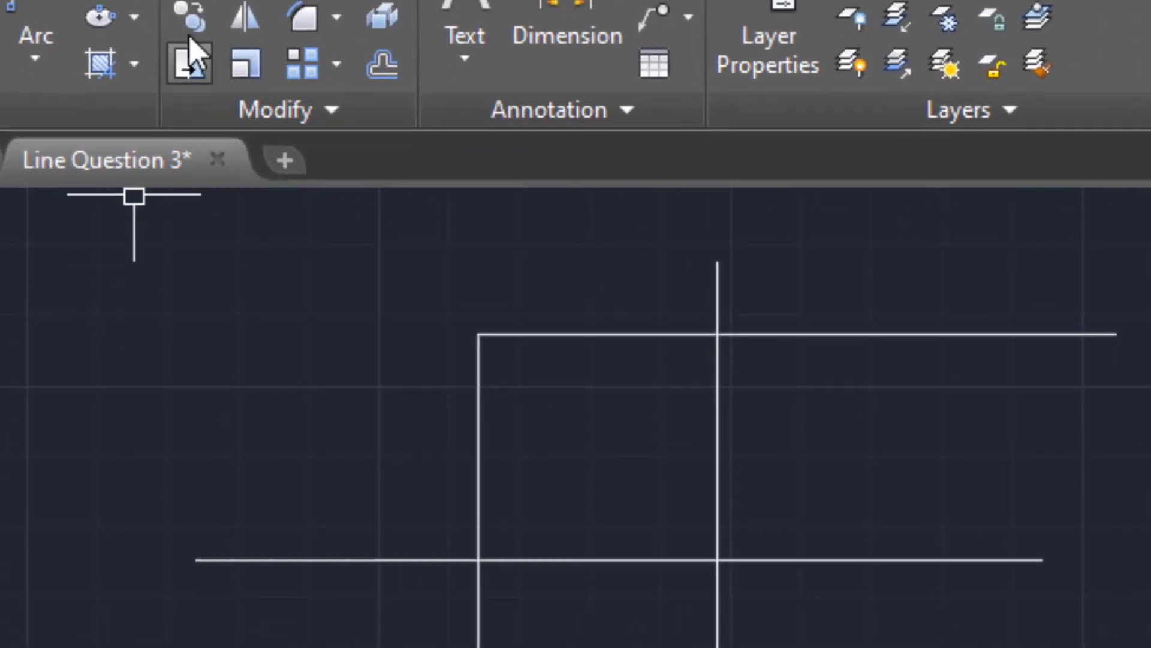
Step: Trim the overhanging ends of the second projector and the upper horizontal line where they cross
left_click(295, 0)
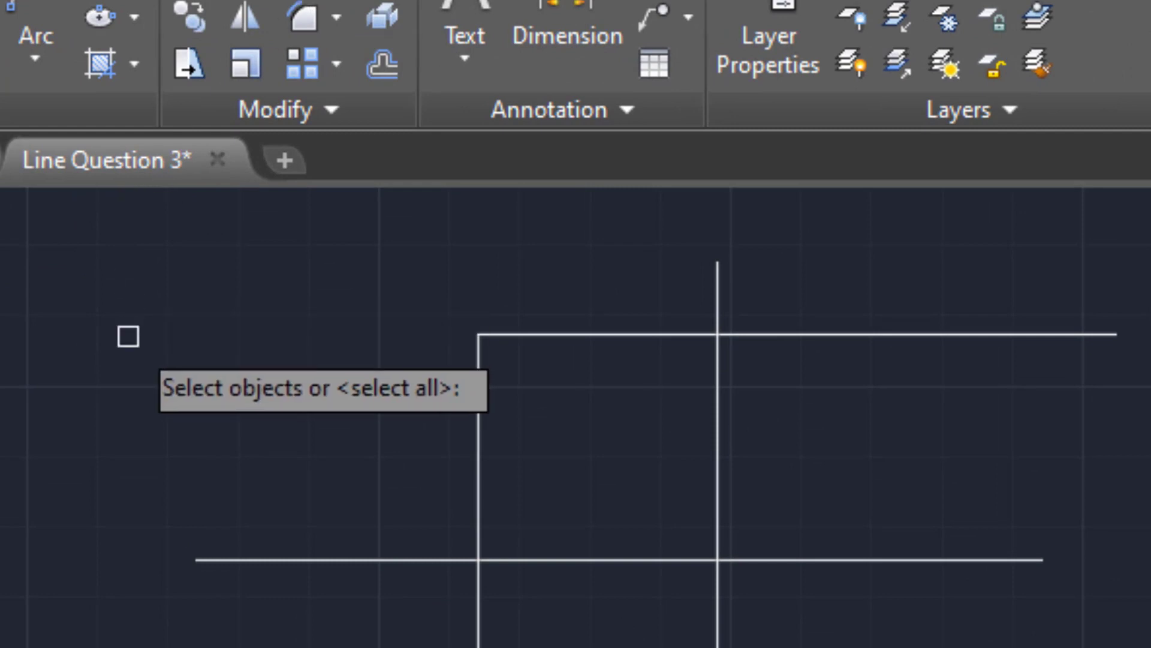
key("Return")
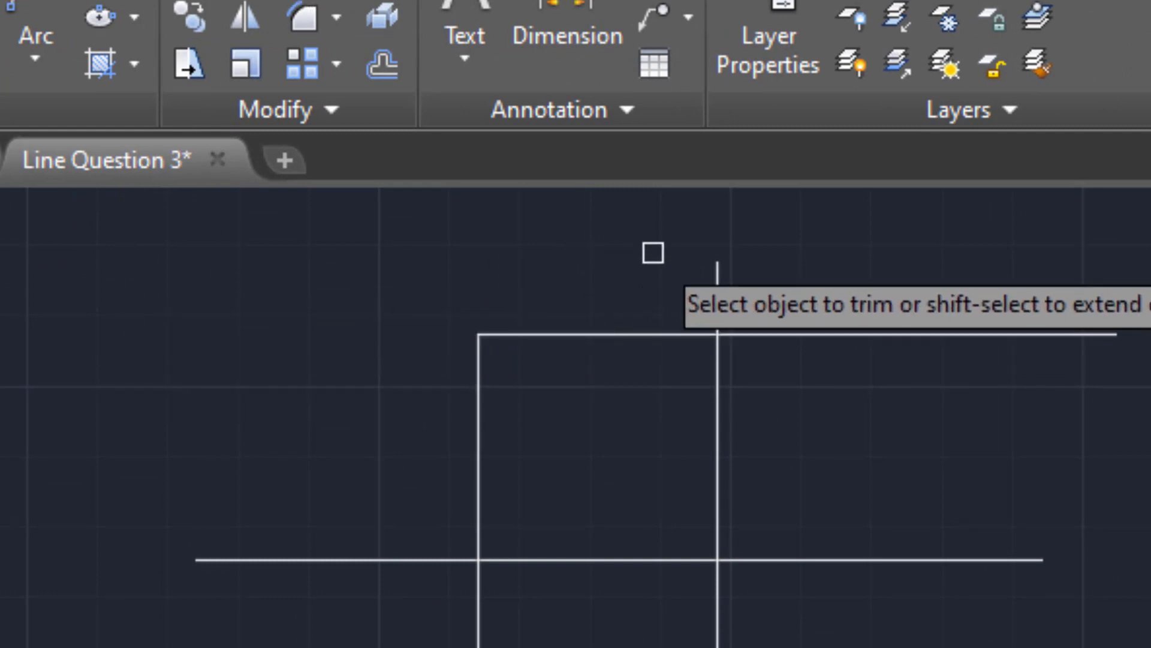
left_click(722, 290)
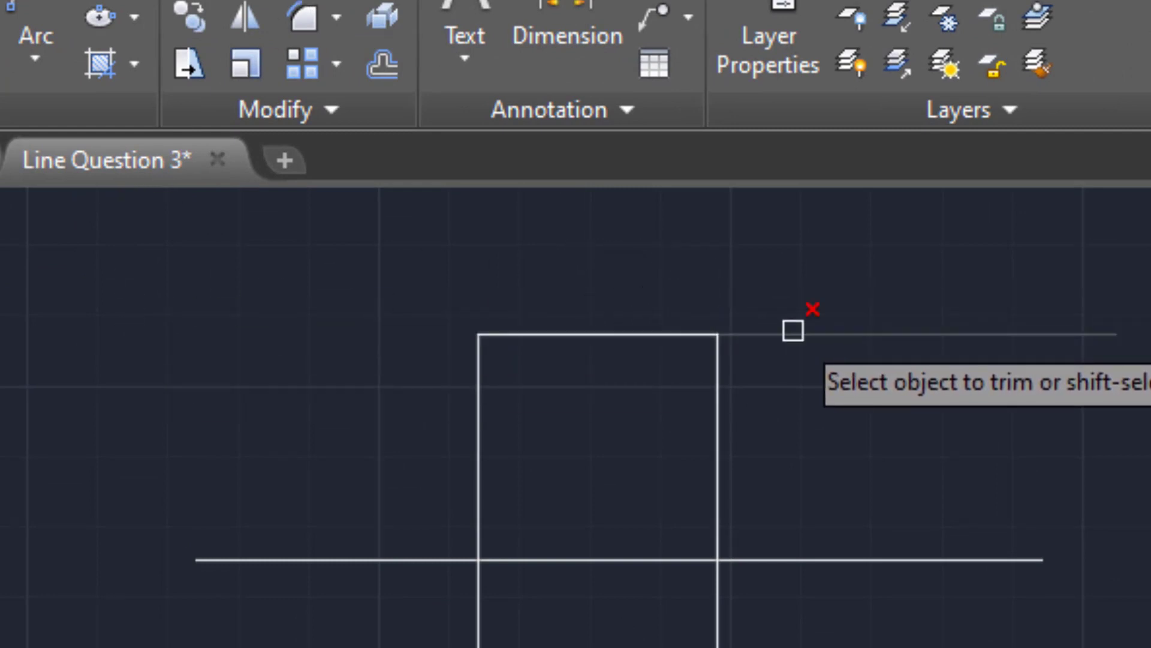
left_click(793, 331)
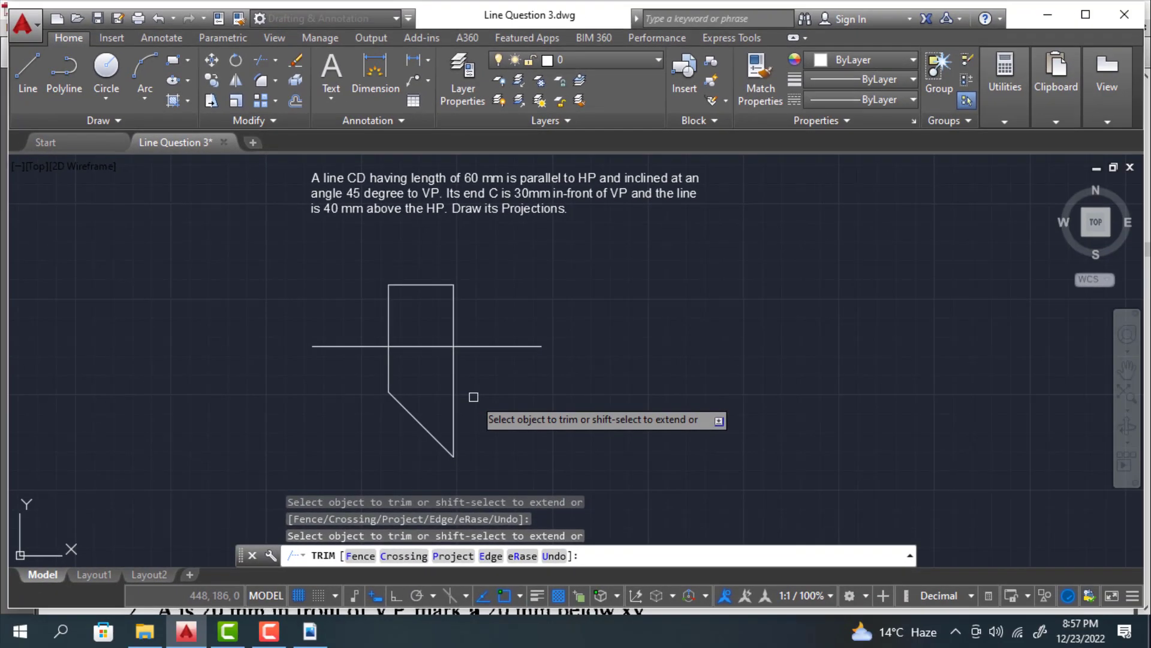
scroll(474, 396, "up", 2)
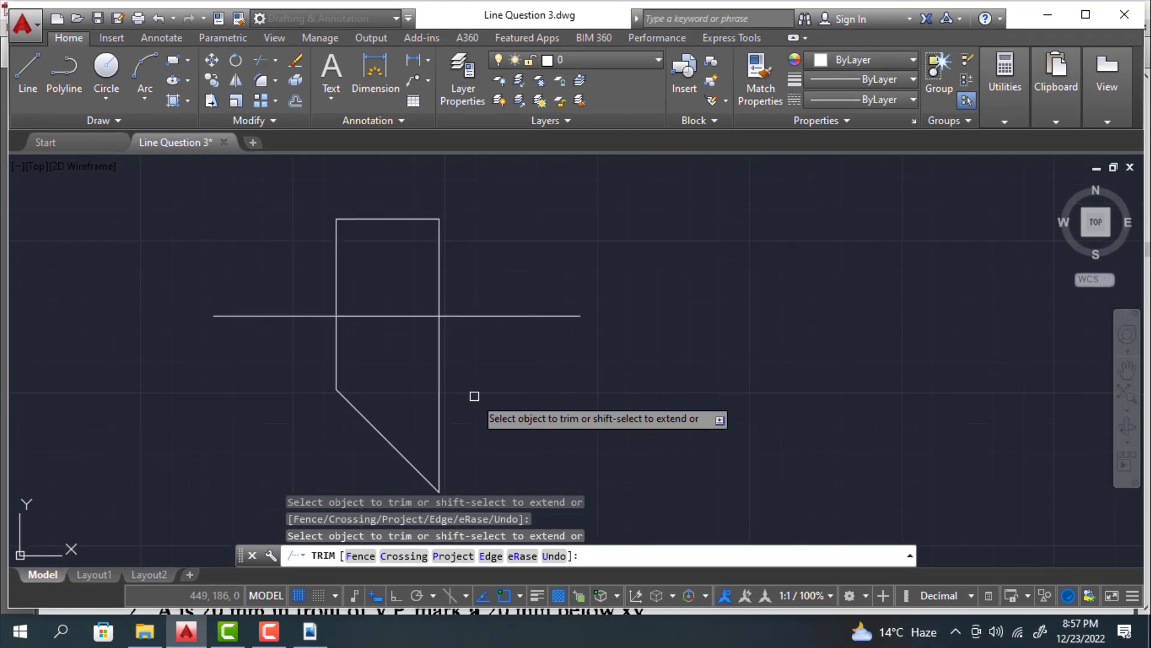
key("Escape")
Step: Set the upper horizontal line and the inclined line to a 0.70 mm lineweight and turn on lineweight display
scroll(477, 395, "down", 2)
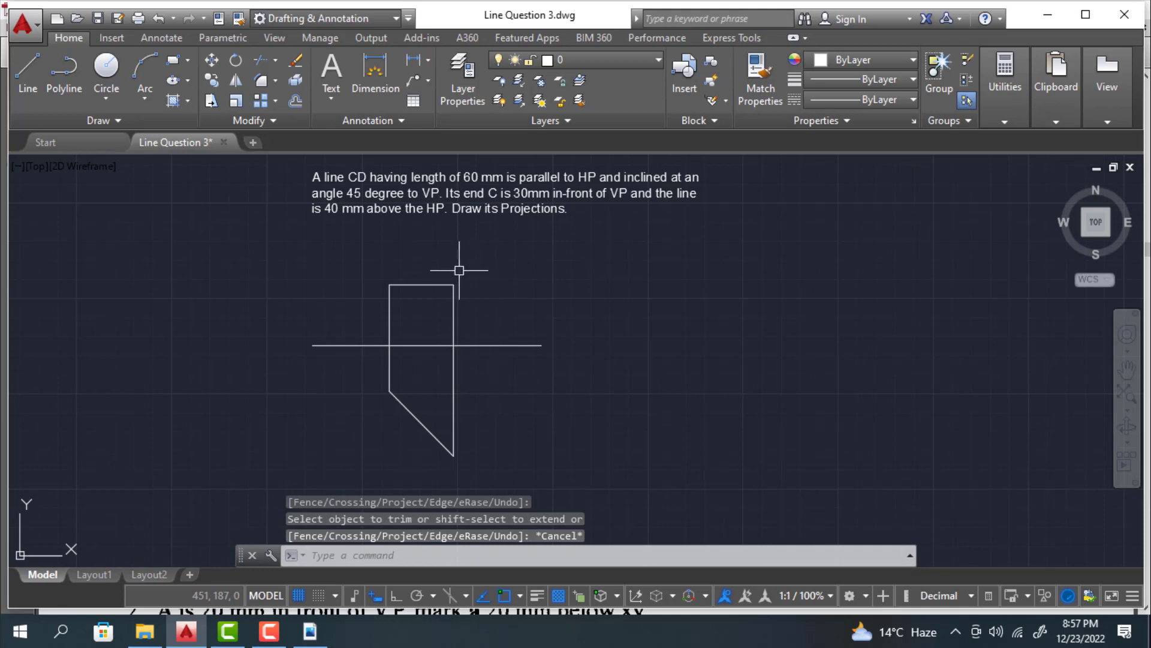
left_click(426, 286)
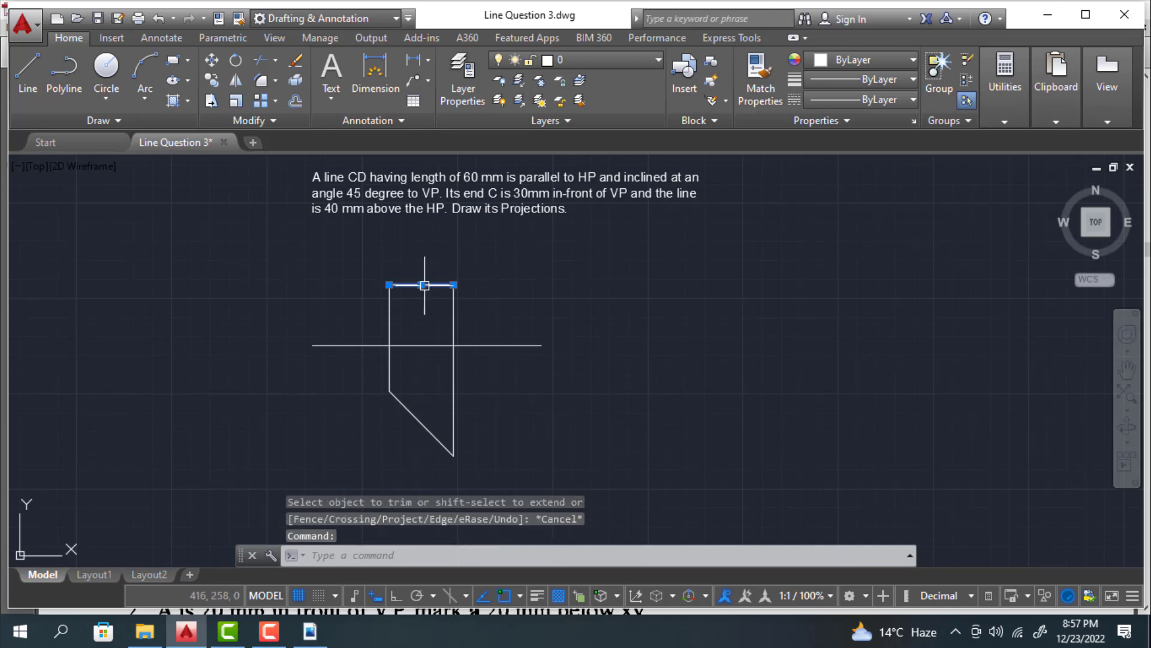
left_click(399, 400)
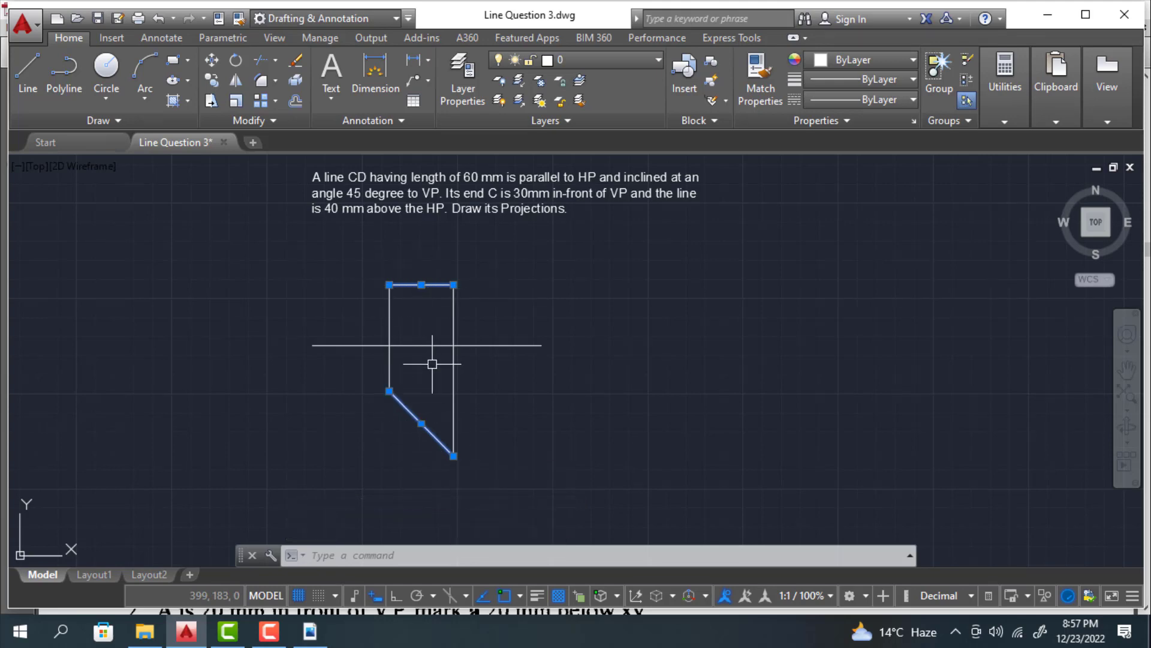
left_click(840, 81)
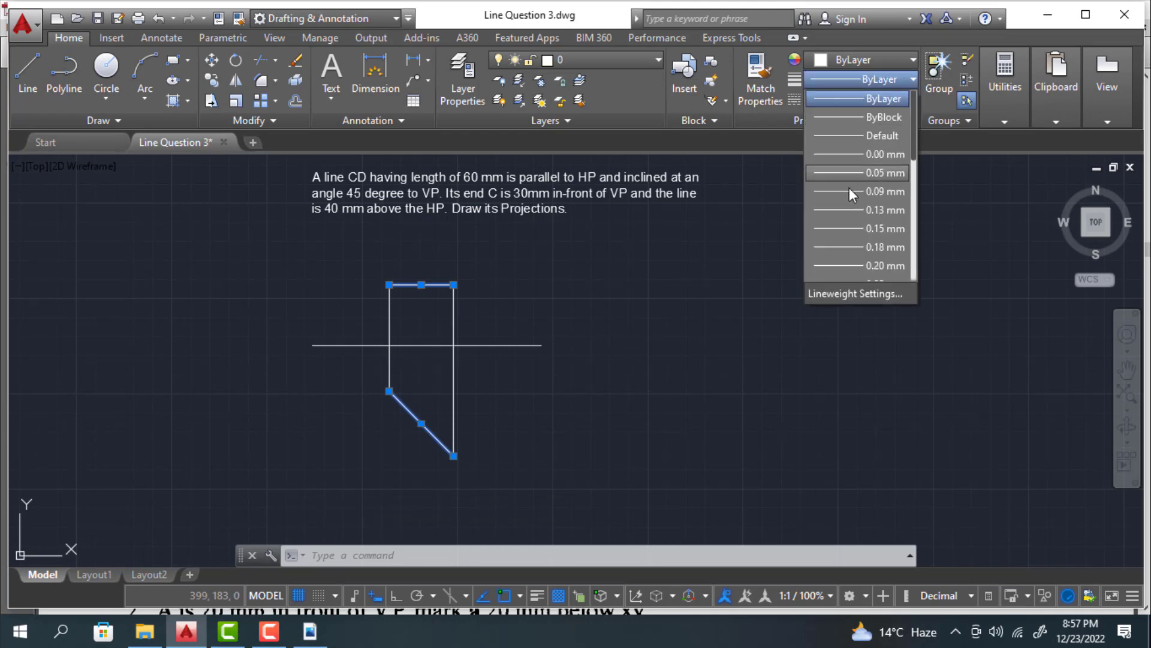
scroll(854, 195, "down", 2)
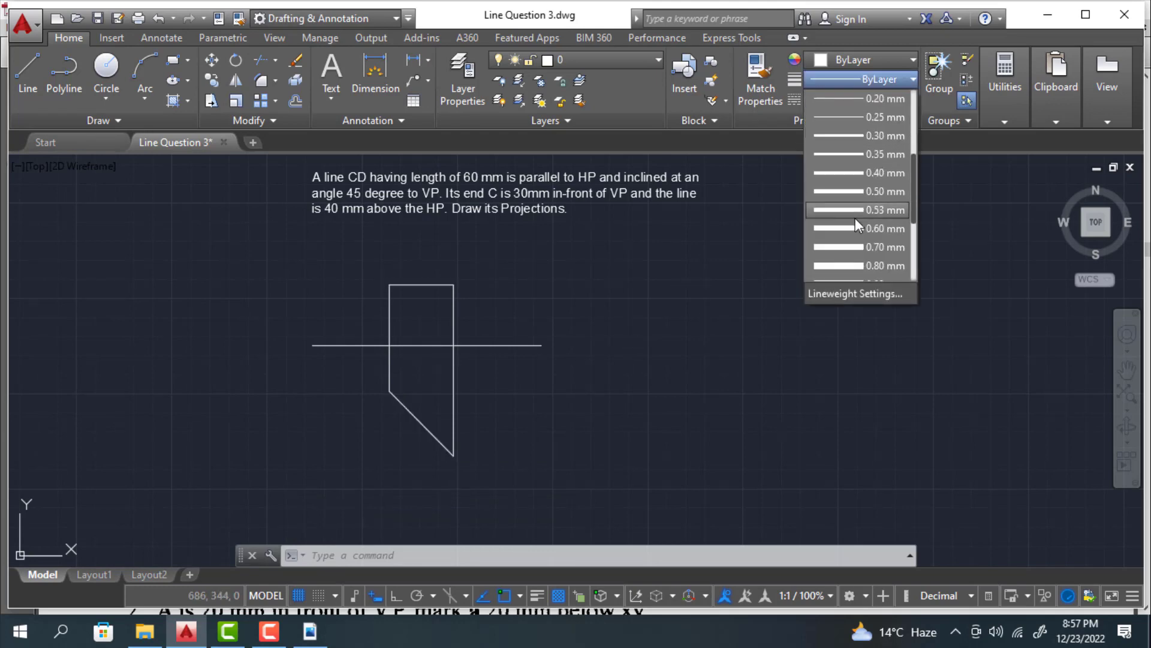
left_click(855, 247)
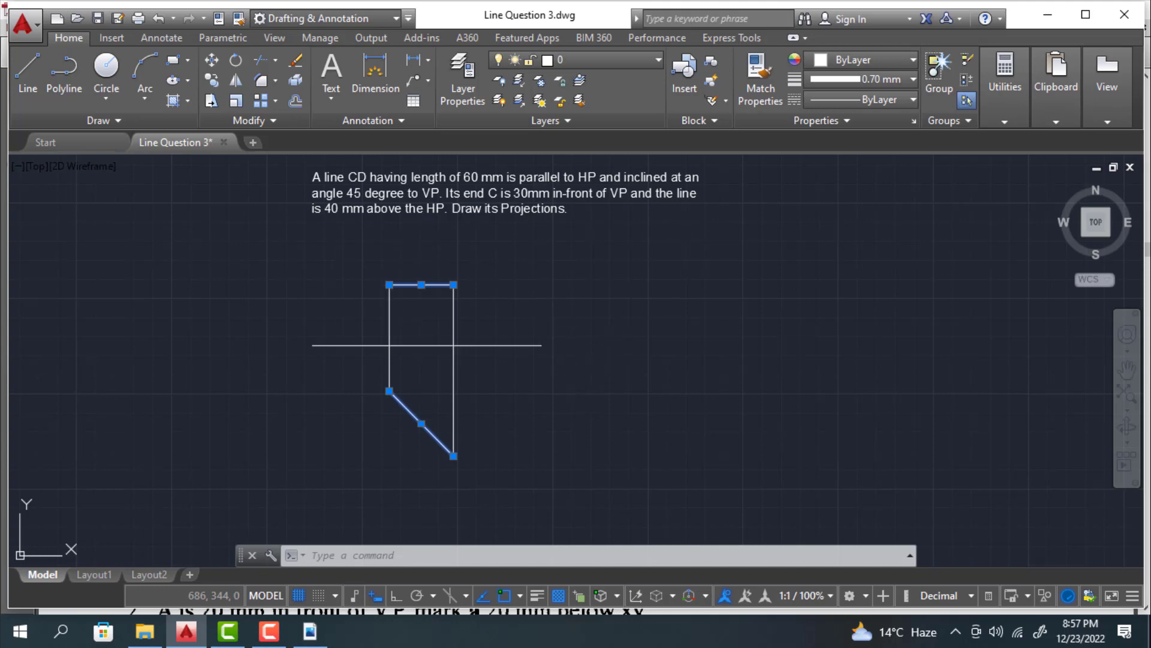
key("Escape")
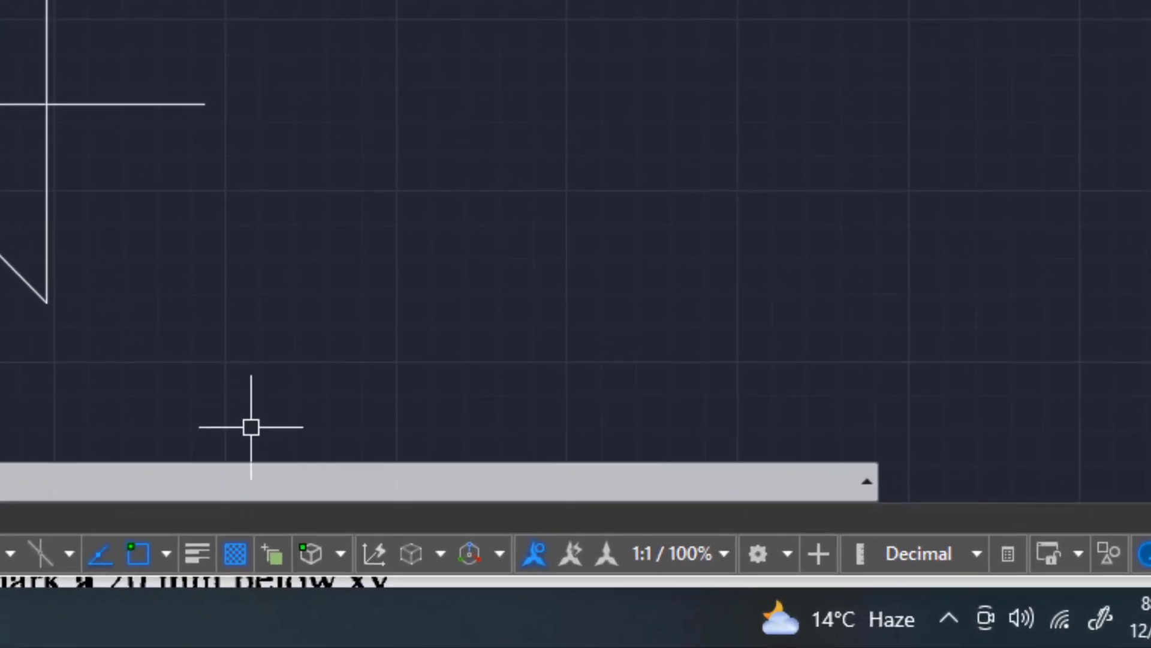
left_click(197, 554)
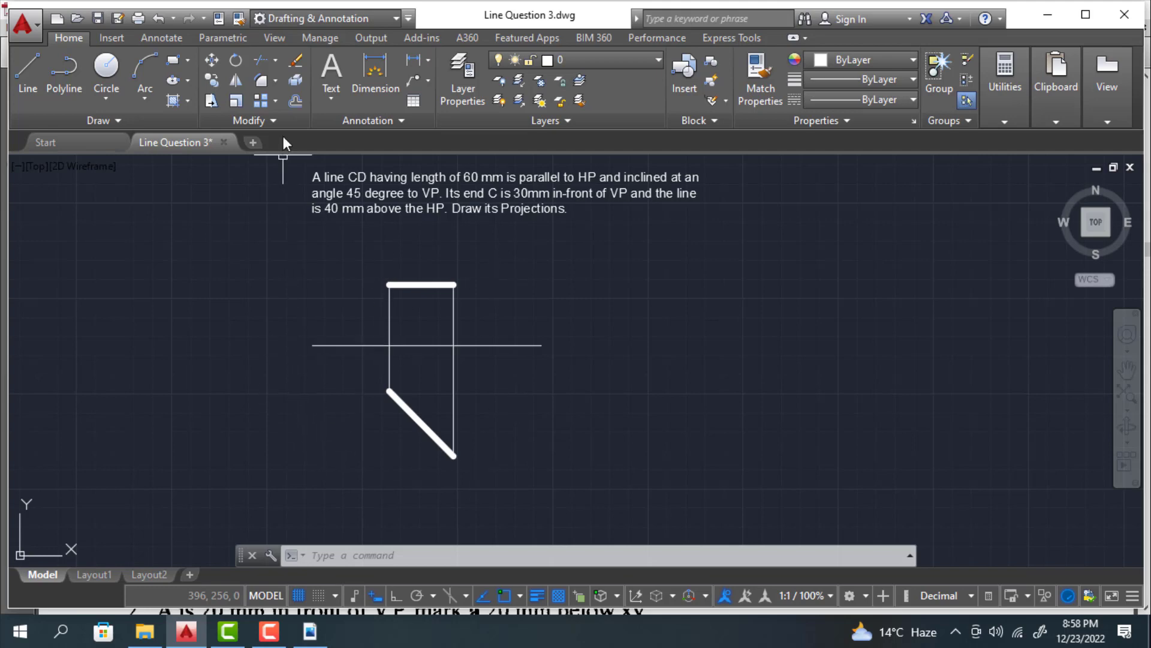
Step: Add a multiline text label X with text height 5 to the left of the horizontal reference line, in a narrowed text box
left_click(336, 99)
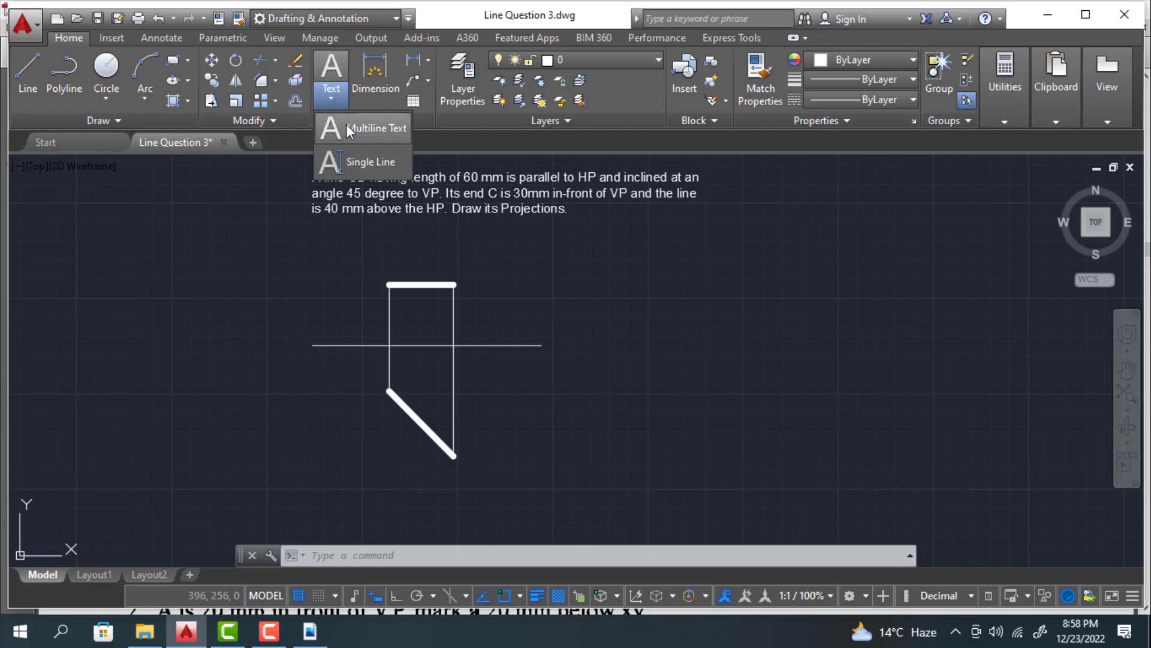
scroll(258, 361, "up", 5)
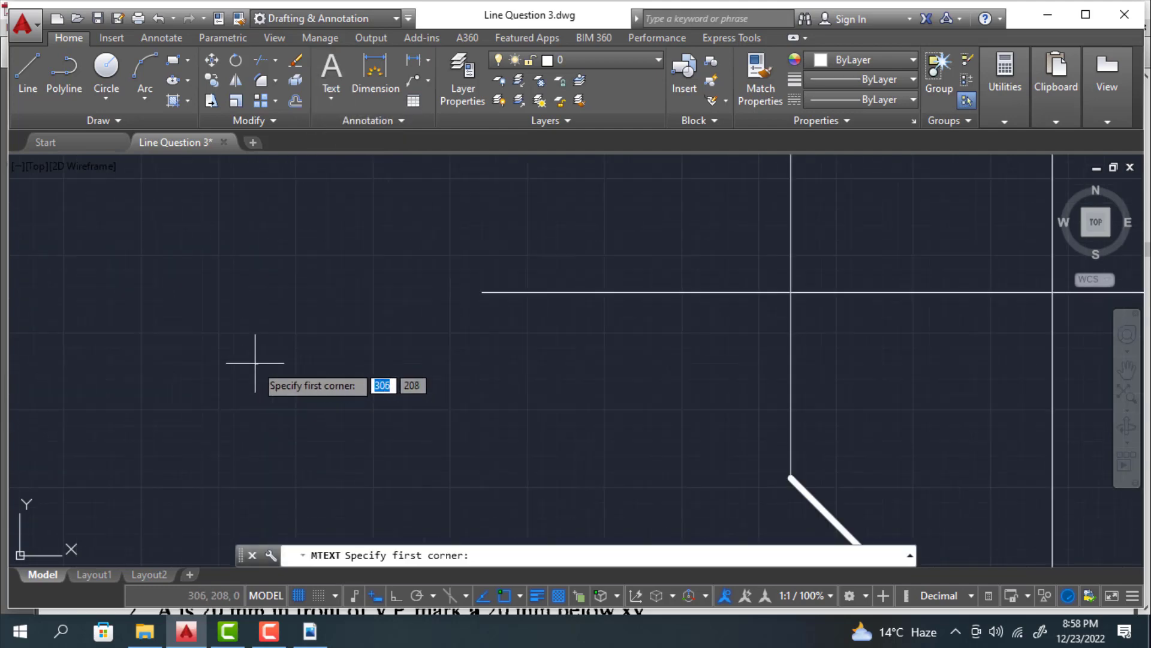
left_click(230, 309)
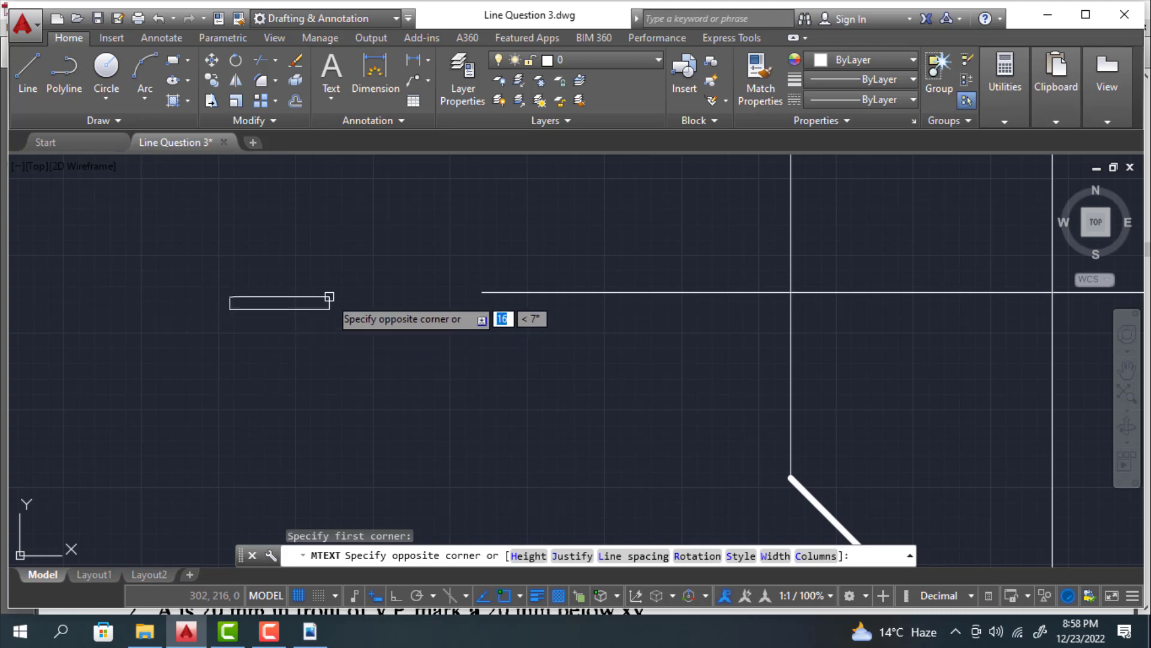
left_click(460, 277)
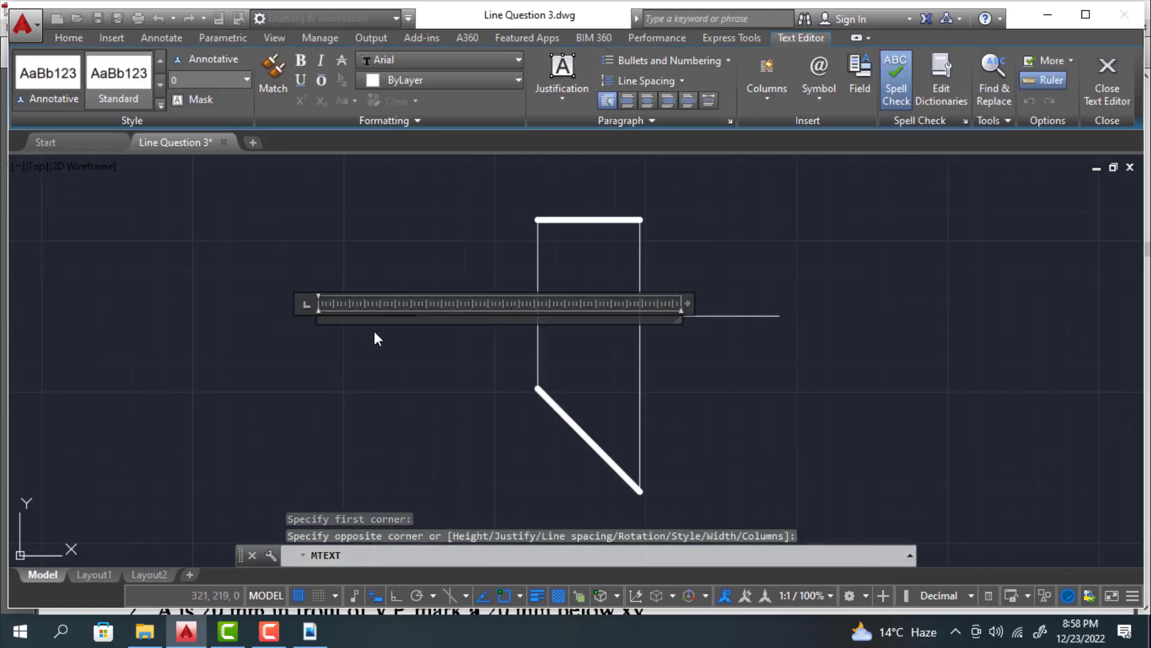
left_click_drag(688, 302, 391, 301)
scroll(373, 338, "up", 4)
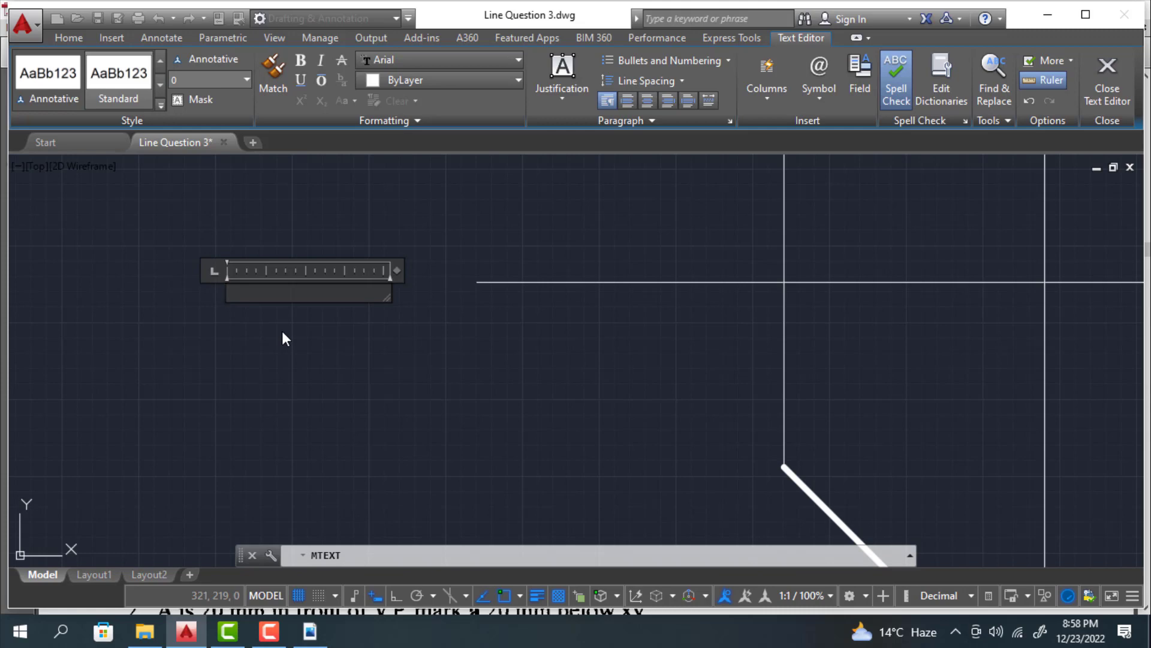
type("X")
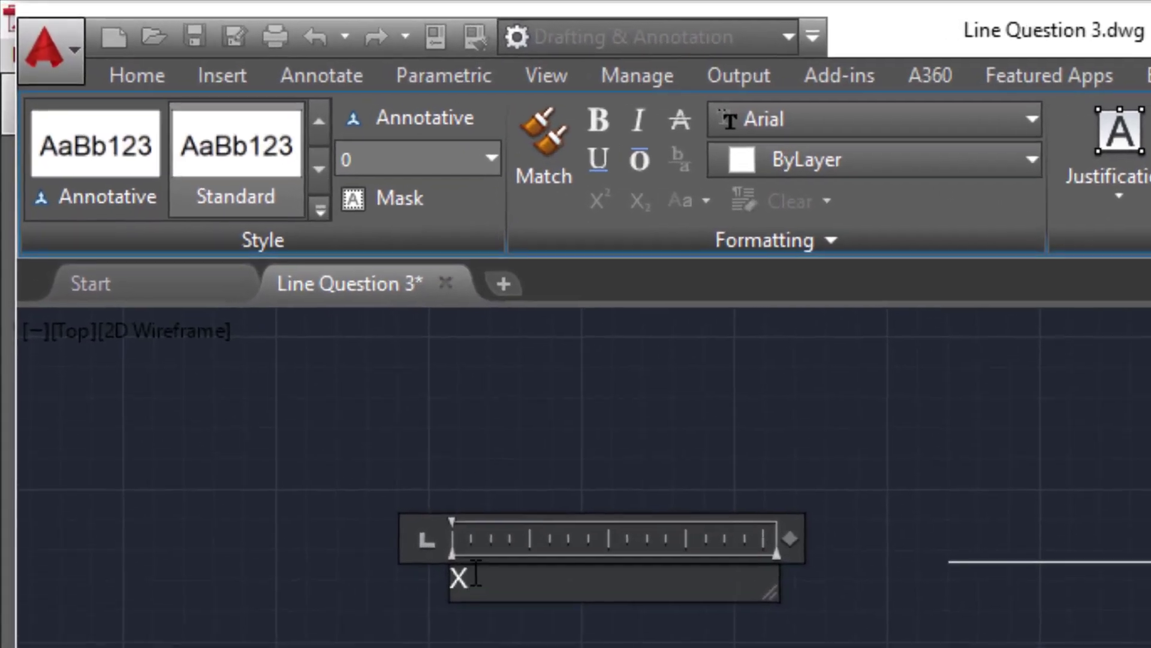
left_click_drag(277, 373, 303, 373)
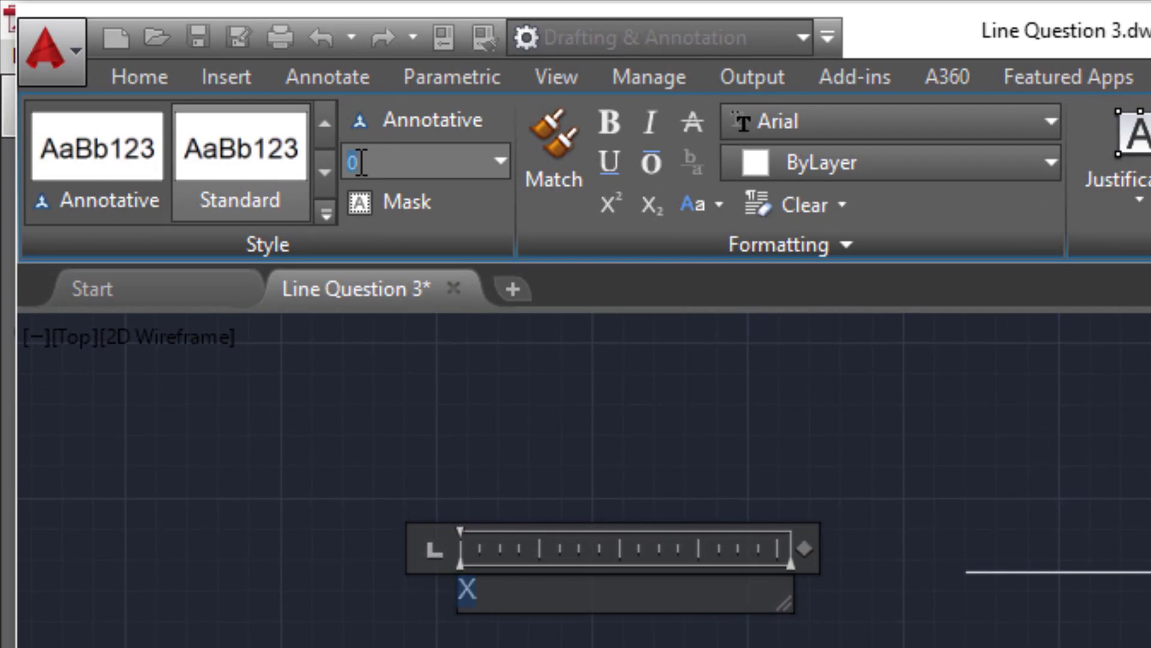
type("5")
key("Return")
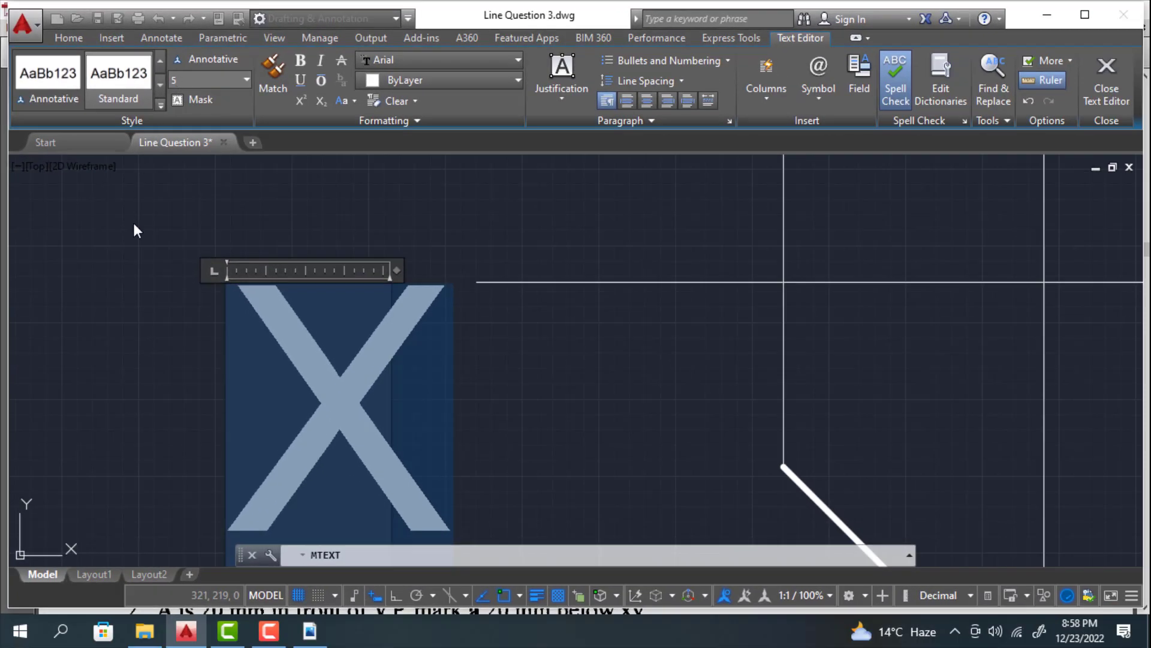
left_click(133, 229)
scroll(288, 327, "down", 2)
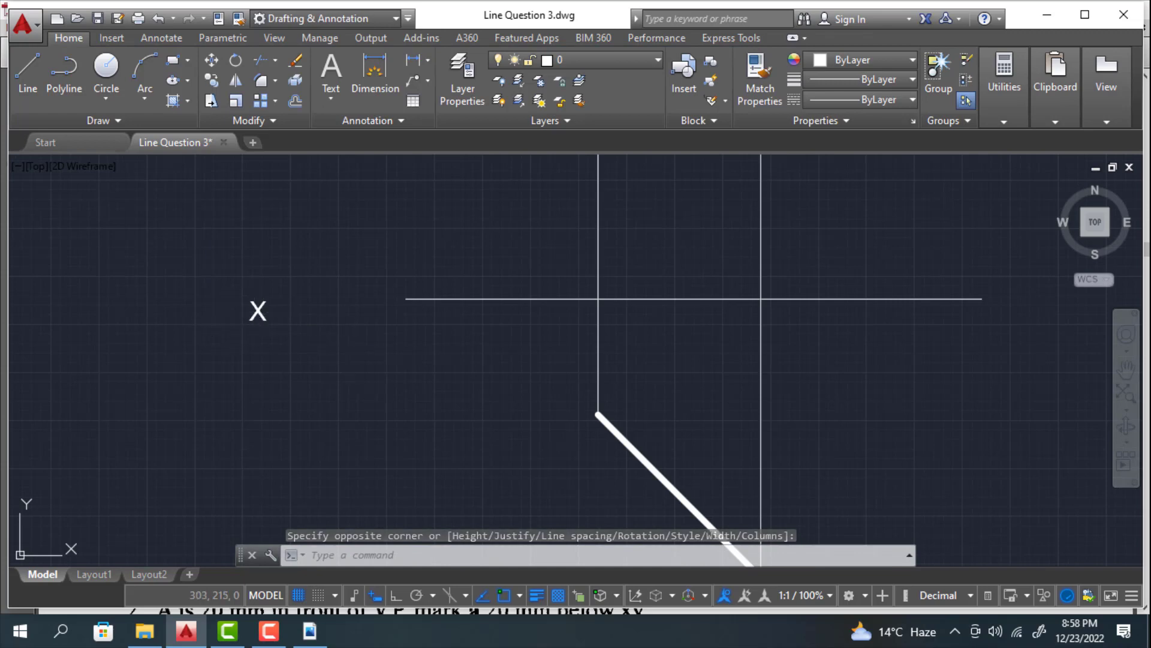
Step: Move the X label next to the left end of the horizontal reference line
left_click(257, 311)
left_click(216, 64)
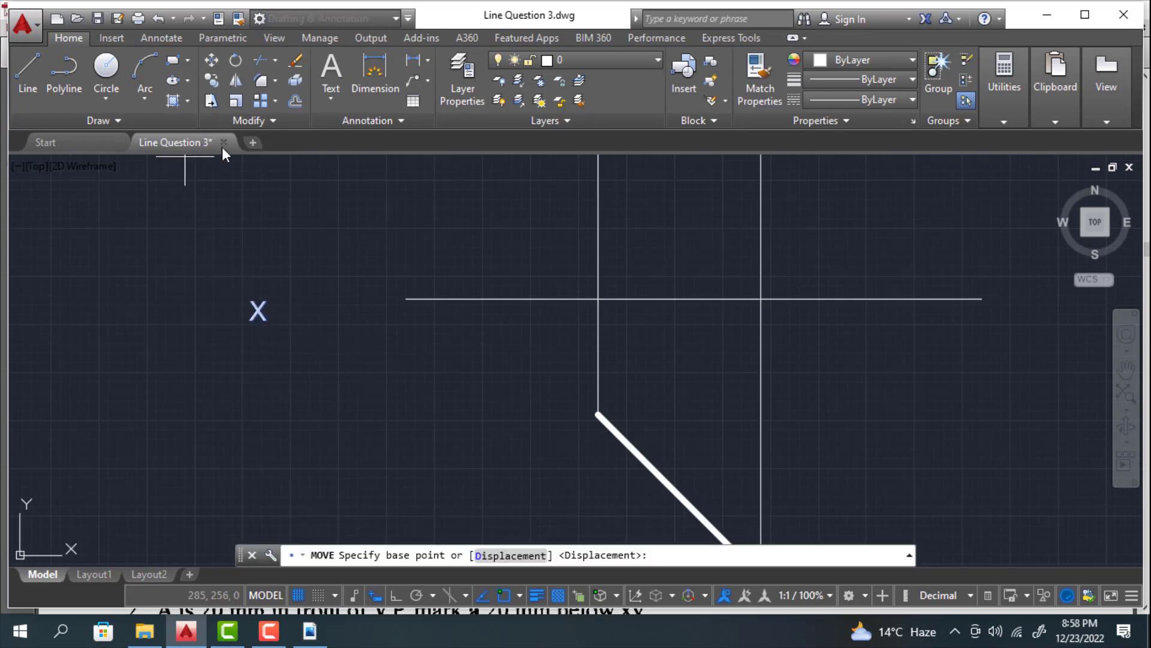
left_click(258, 309)
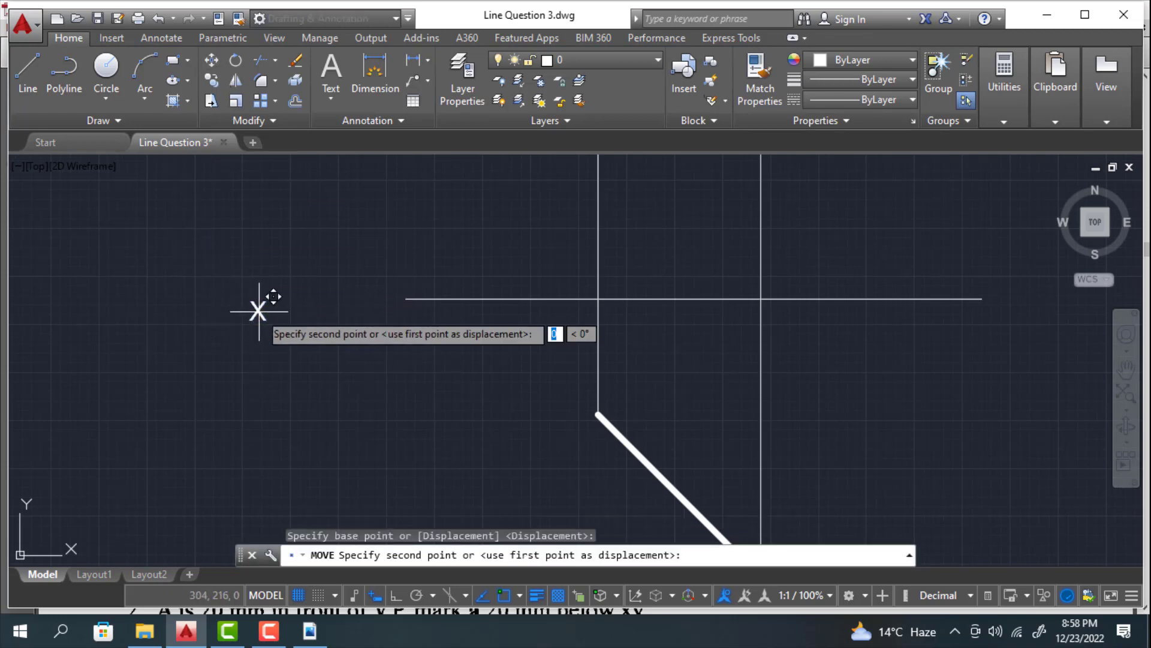
left_click(396, 297)
scroll(417, 355, "up", 2)
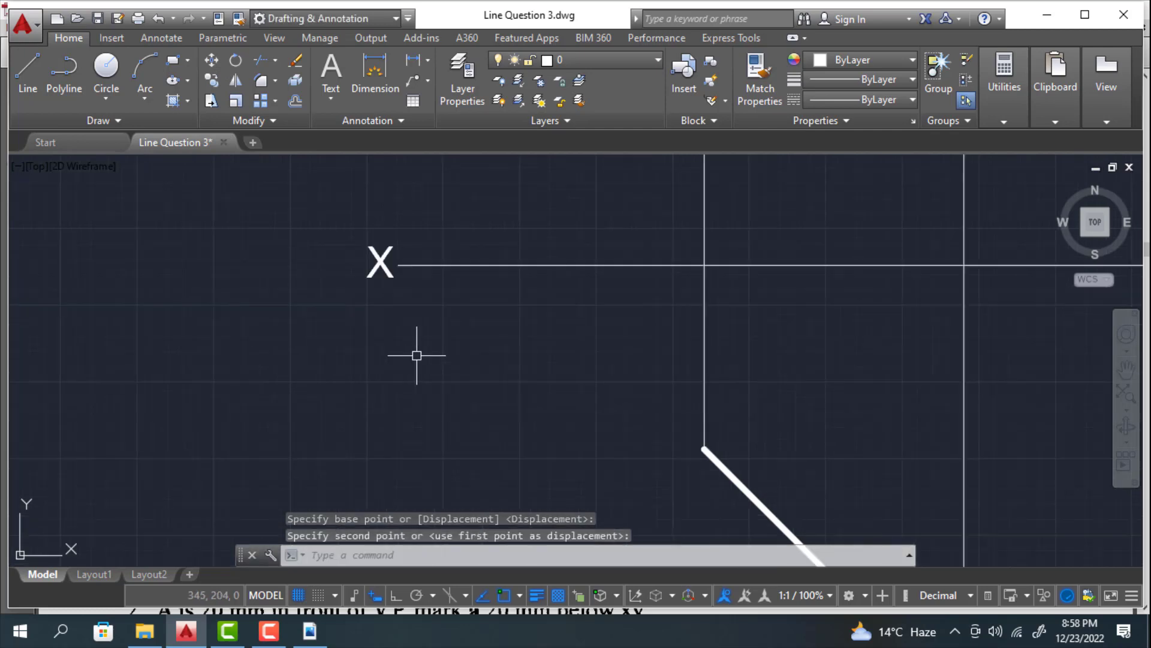
Step: Copy the X label to the right end of the horizontal reference line
scroll(422, 350, "down", 2)
mouse_move(424, 347)
middle_mouse_down()
mouse_move(226, 372)
mouse_move(216, 332)
middle_mouse_up()
scroll(228, 369, "down", 2)
scroll(236, 370, "up", 2)
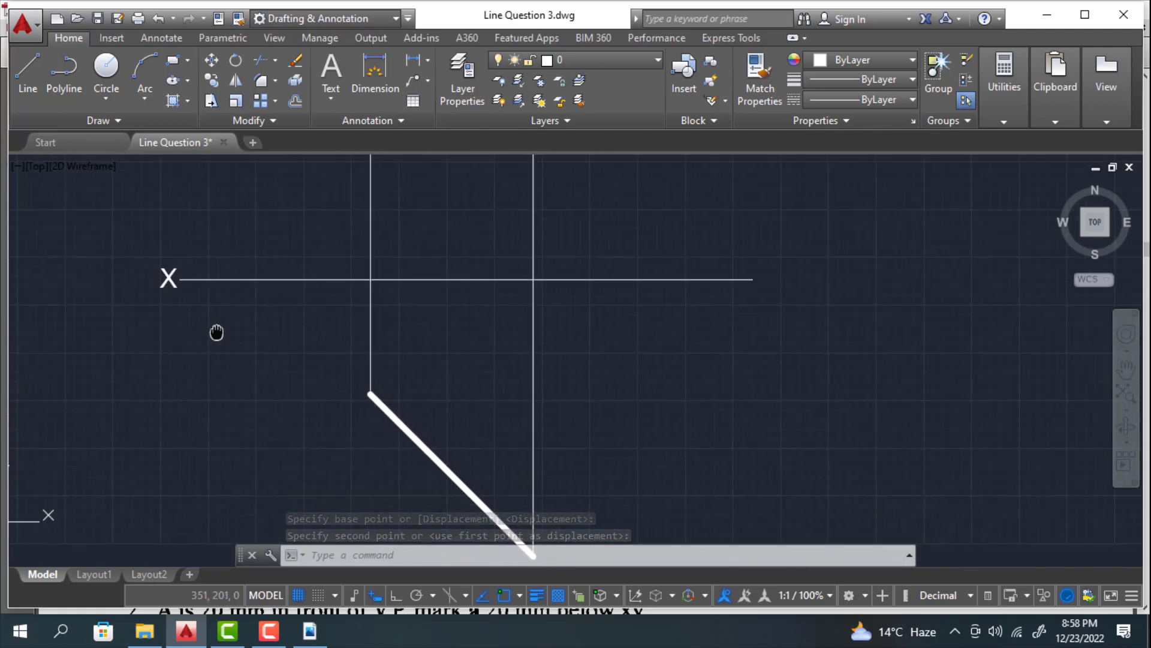
scroll(217, 331, "down", 2)
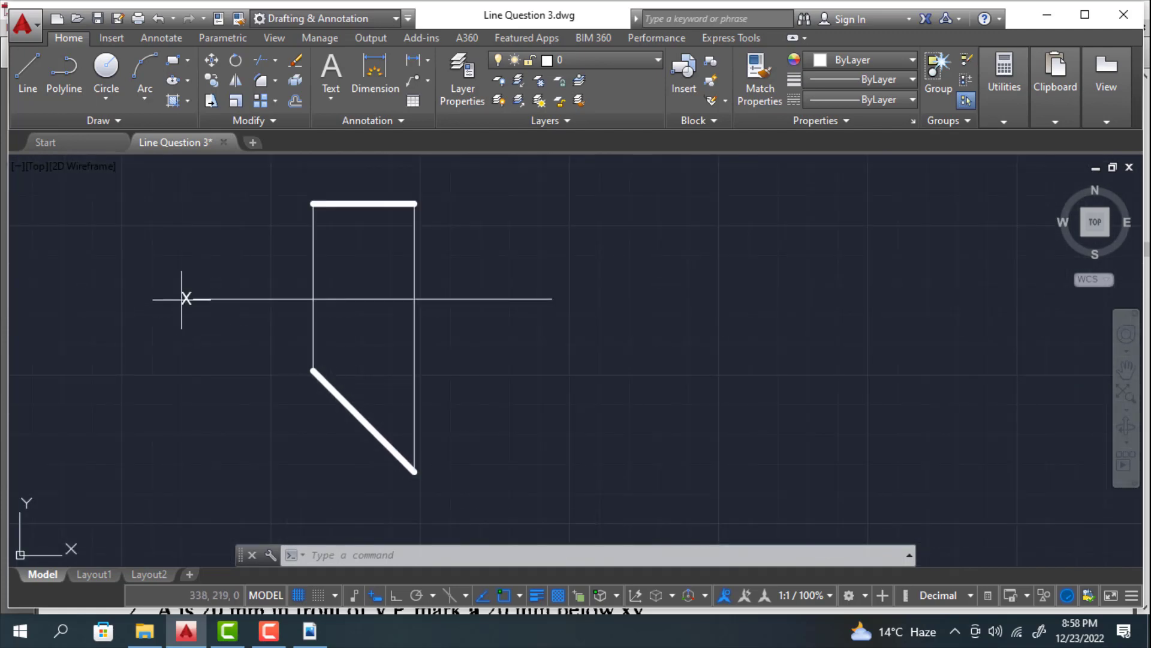
left_click(185, 298)
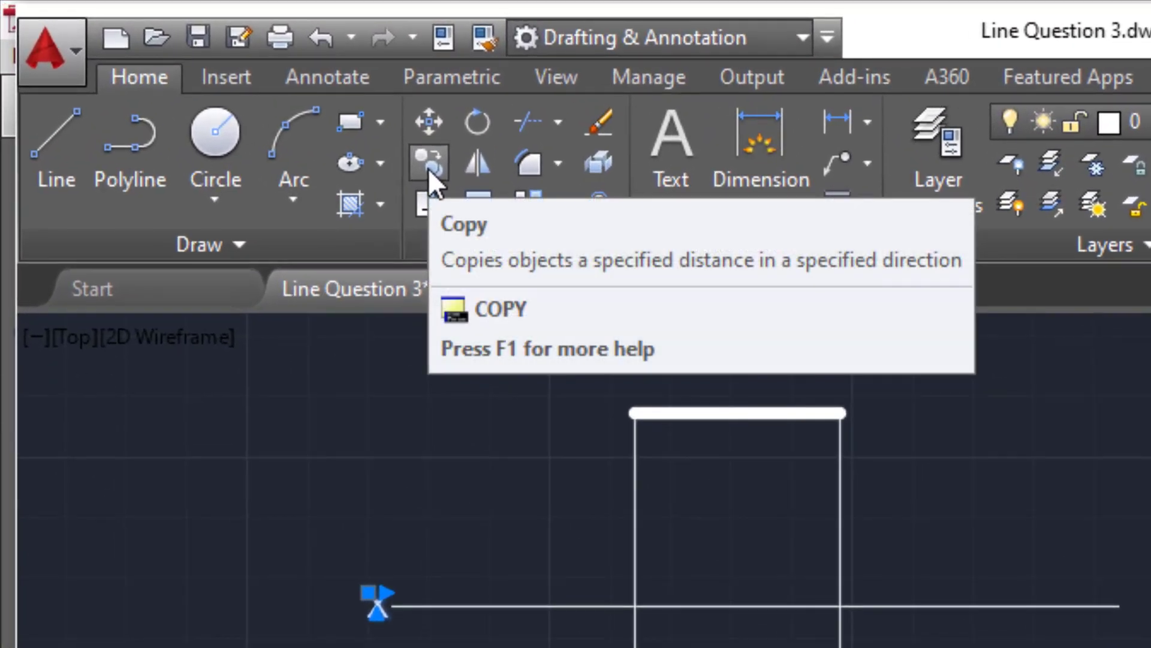
left_click(428, 168)
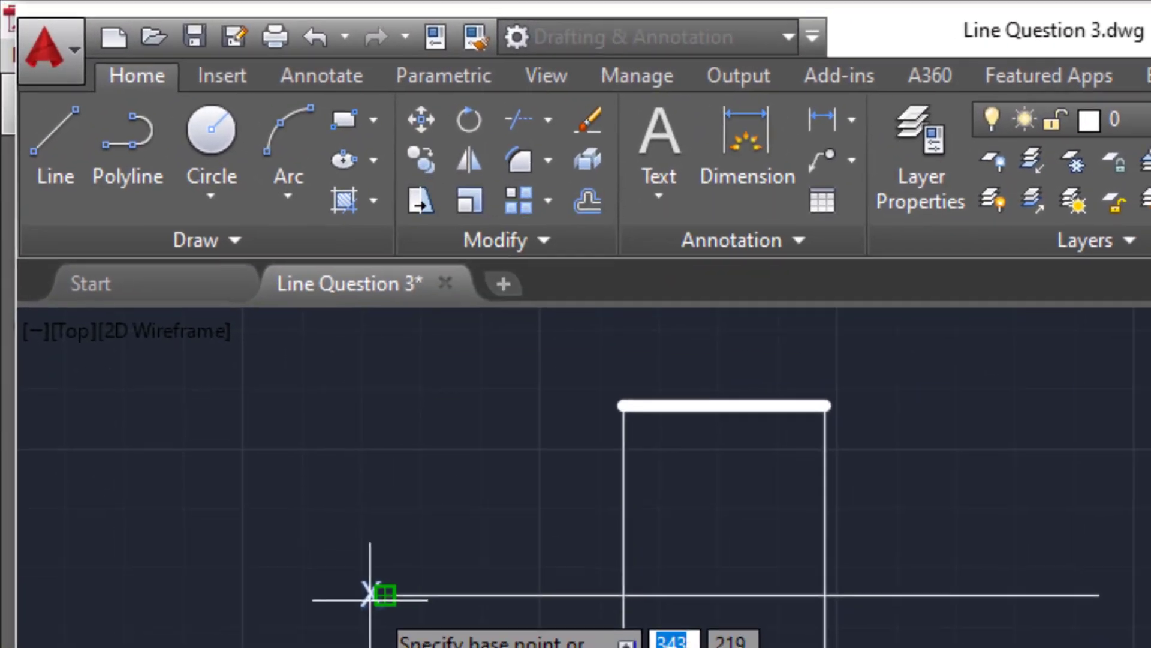
left_click(370, 596)
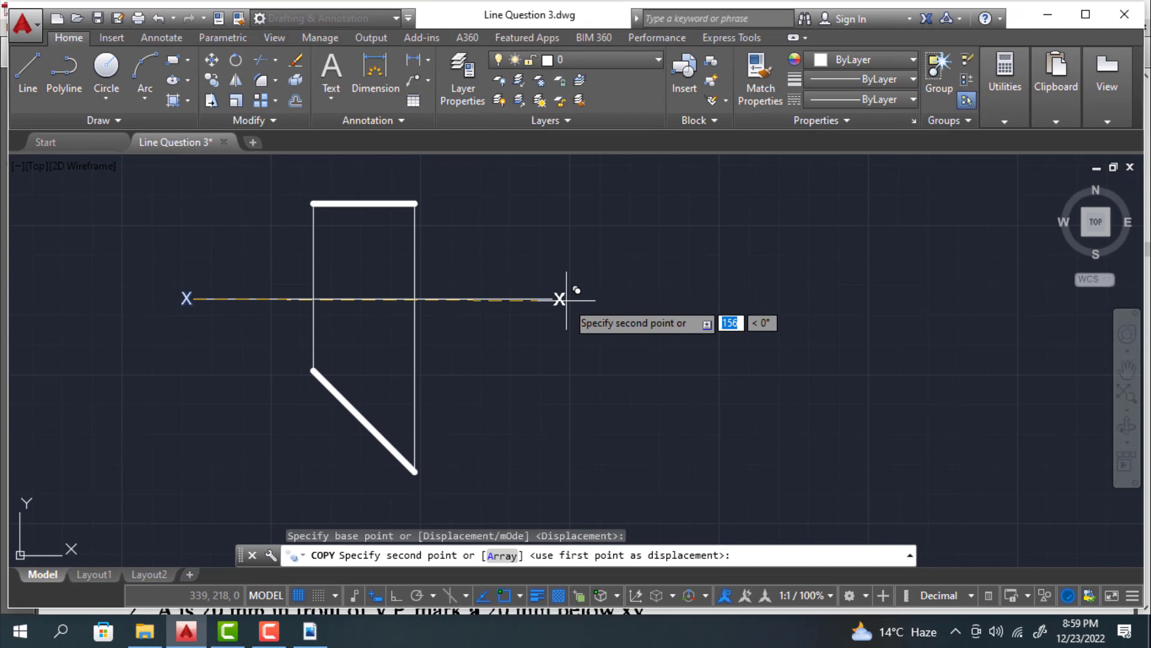
scroll(566, 298, "up", 3)
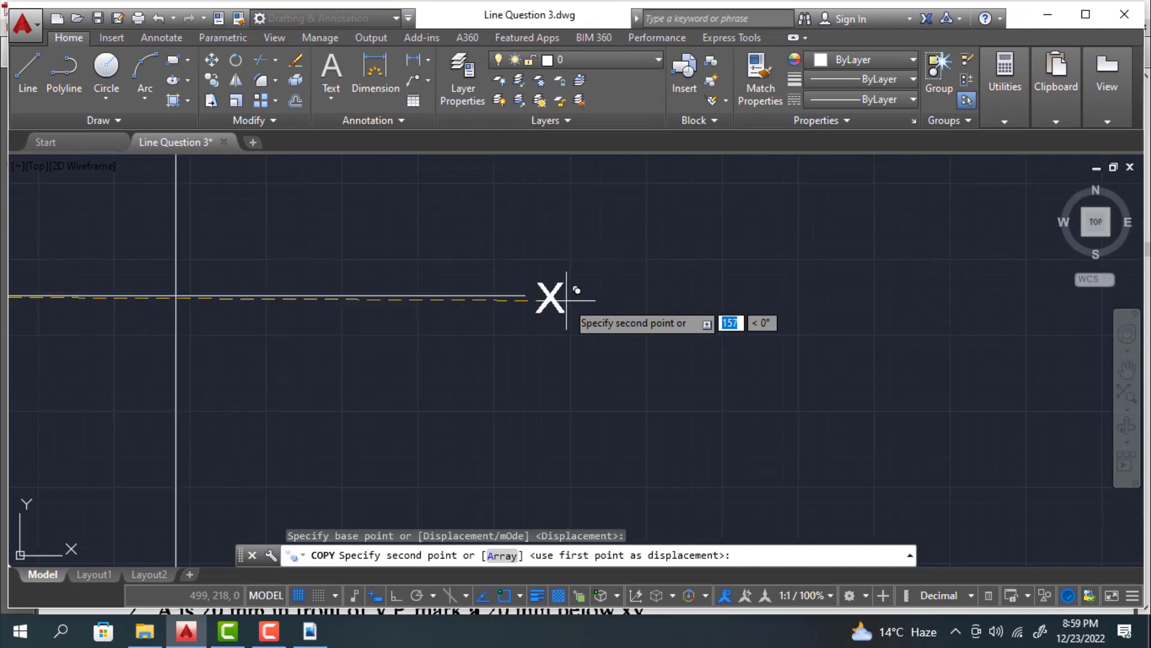
left_click(561, 294)
Step: Place further copies of the X label at both ends of the thick upper line and both ends of the inclined line
middle_click_drag(196, 192, 545, 416)
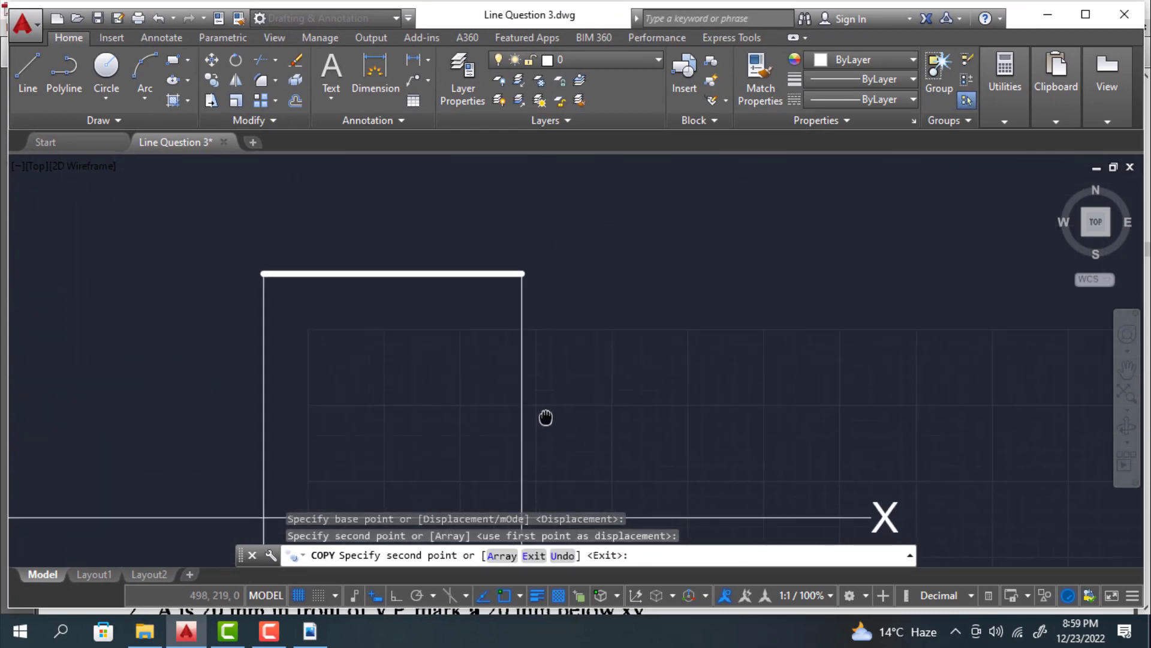
left_click(258, 254)
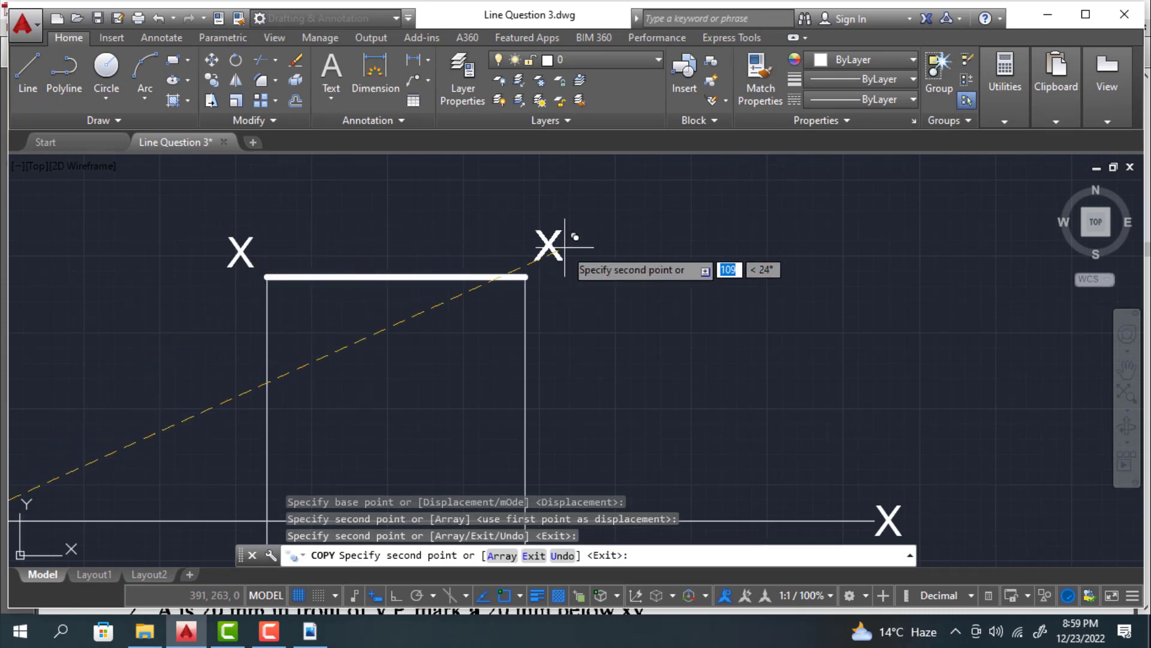
middle_click_drag(571, 359, 522, 201)
middle_click_drag(344, 405, 411, 262)
left_click(267, 386)
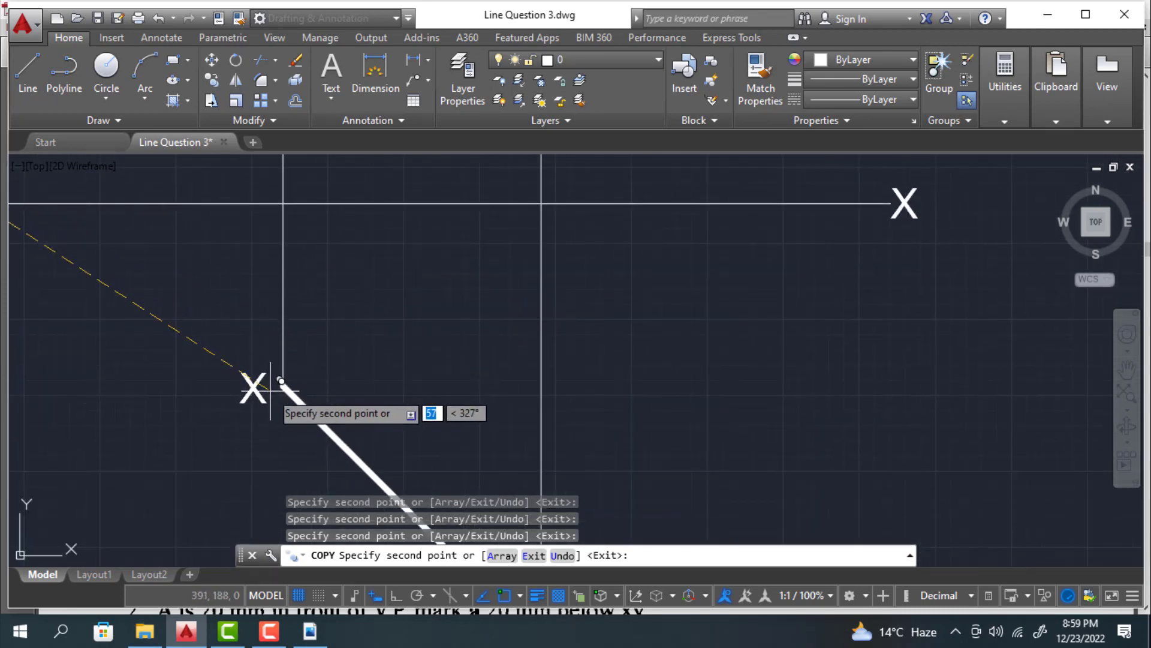
middle_click_drag(716, 459, 519, 237)
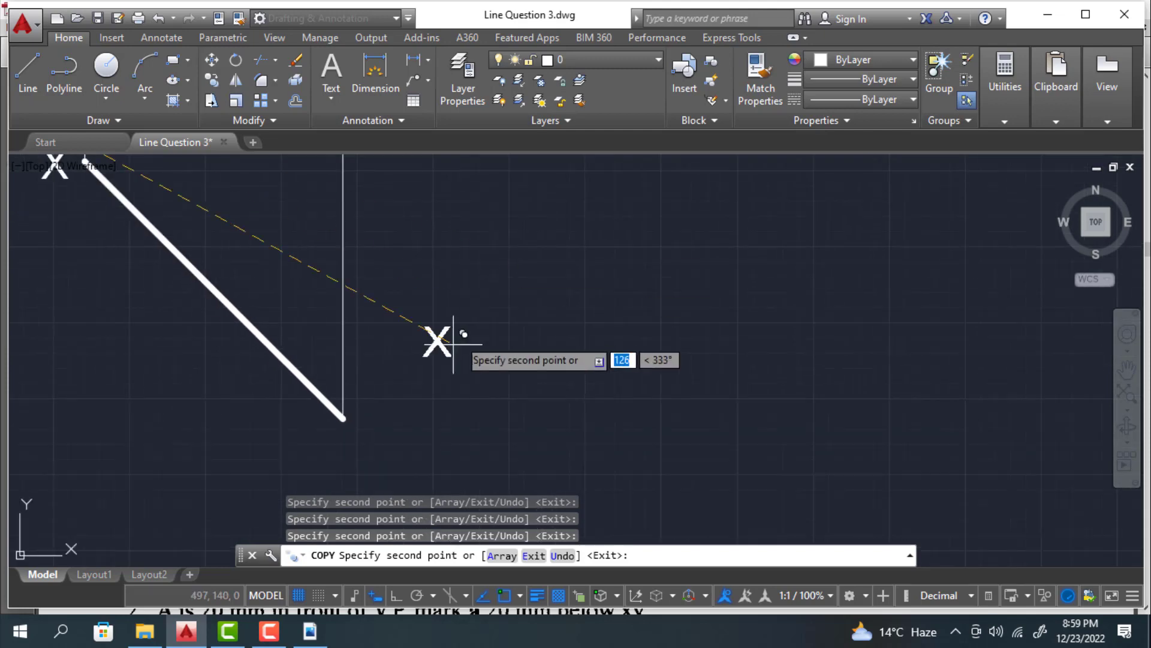
left_click(384, 447)
key("Escape")
Step: Change the labels at the thick upper line's left and right ends to C1 and D1
scroll(422, 337, "down", 2)
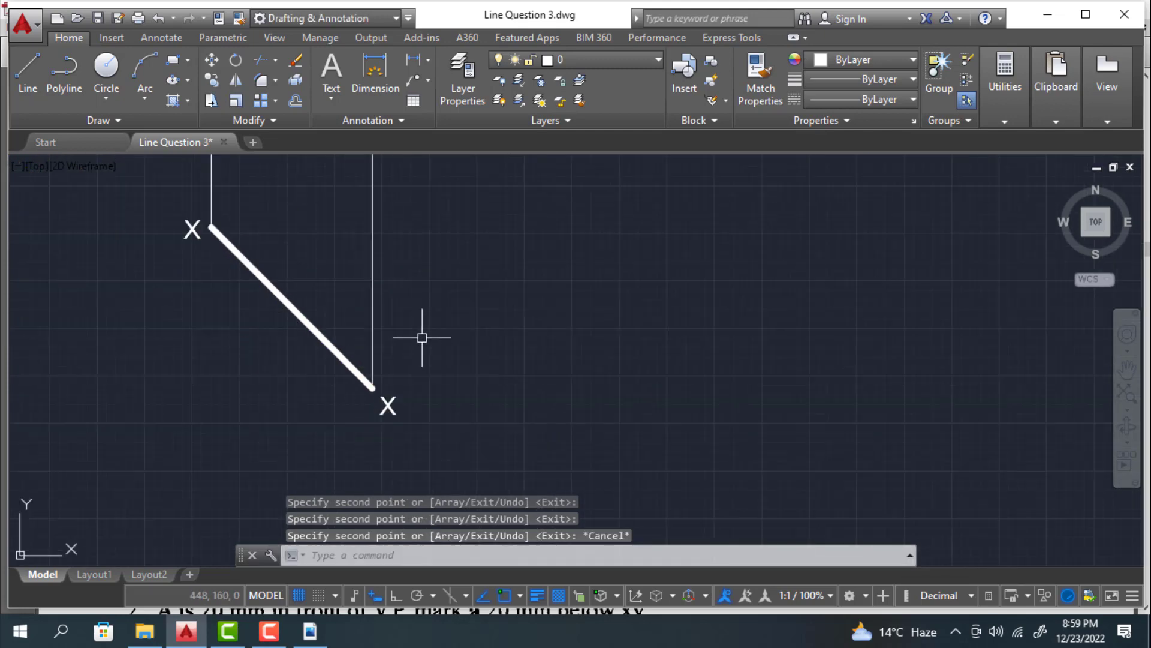
middle_click_drag(422, 337, 527, 514)
scroll(572, 429, "down", 3)
scroll(537, 373, "up", 4)
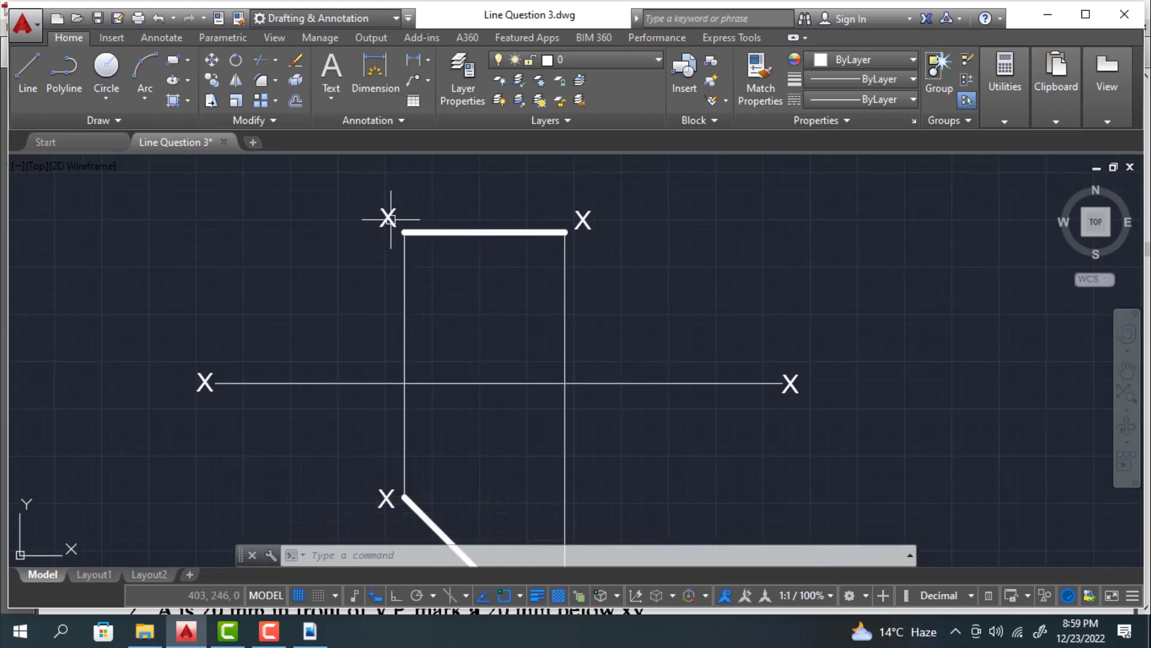
double_click(388, 218)
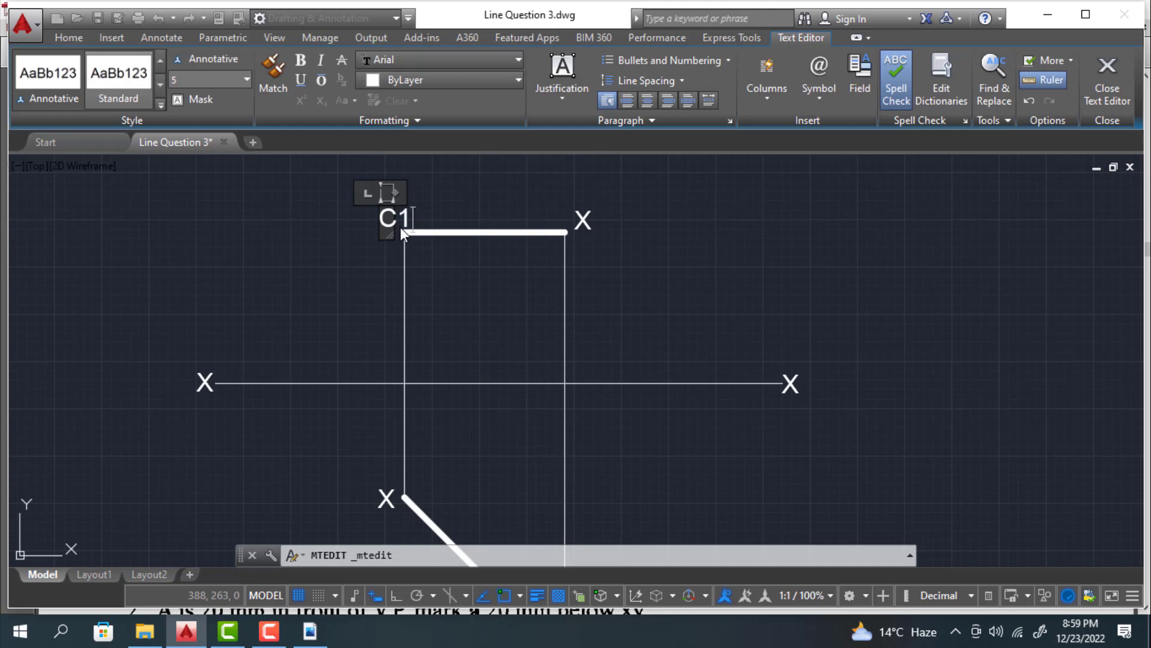
left_click(578, 230)
double_click(585, 222)
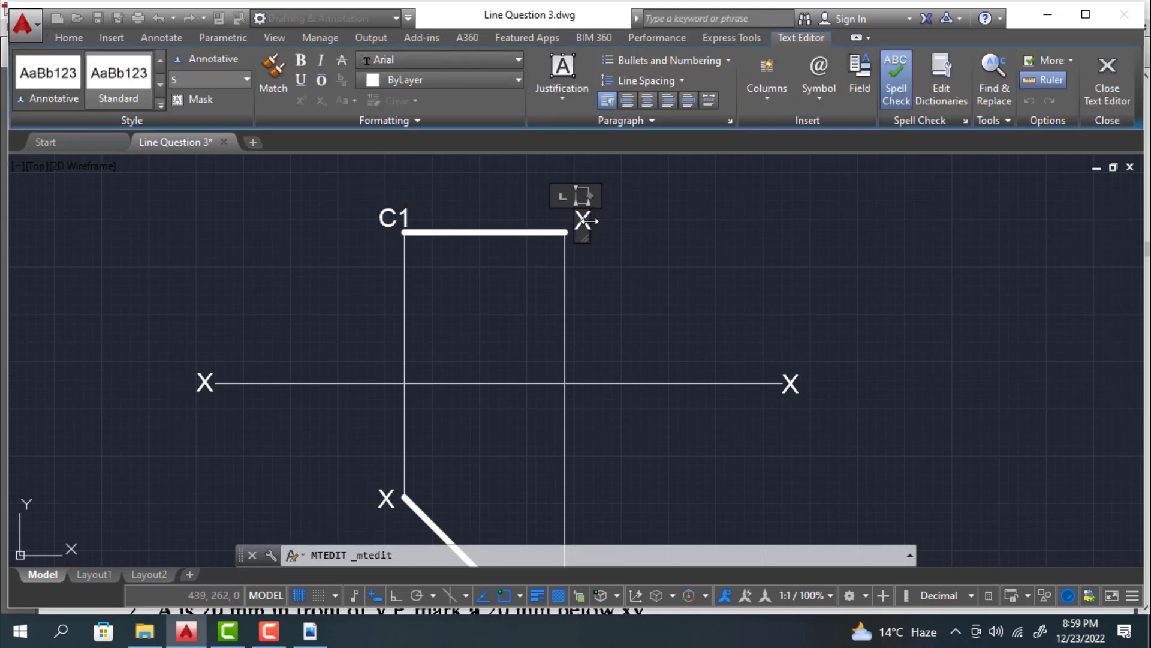
type("C2")
left_click(648, 279)
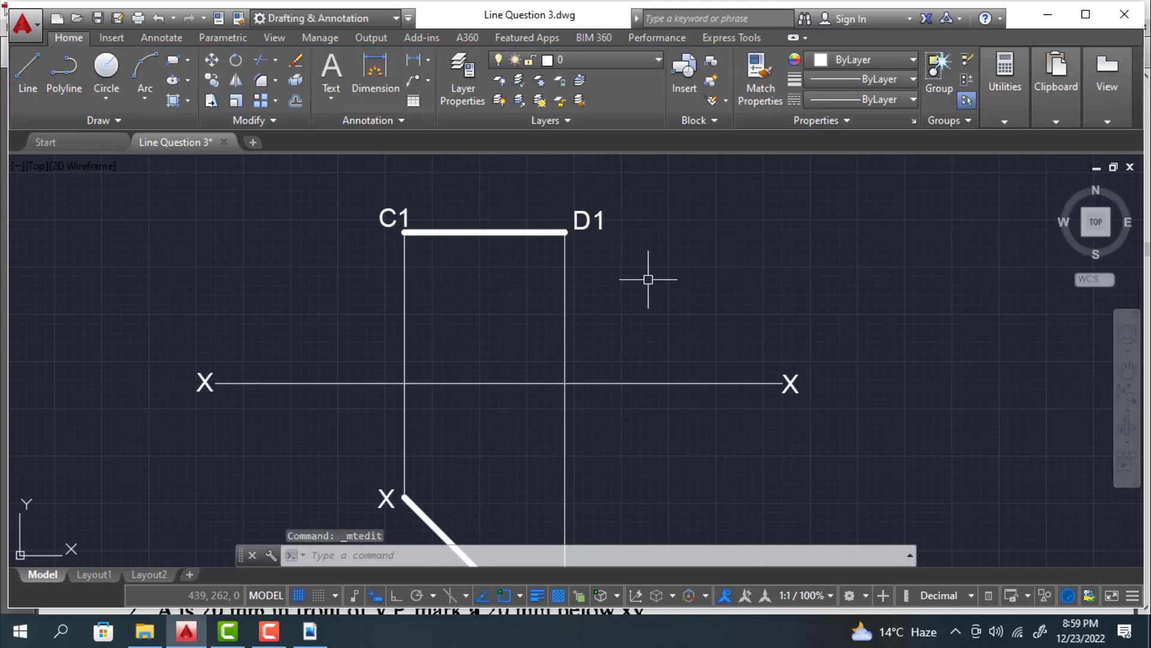
Step: Change the label at the inclined line's upper end to C2
scroll(627, 400, "down", 2)
middle_click_drag(656, 453, 587, 273)
scroll(399, 313, "up", 5)
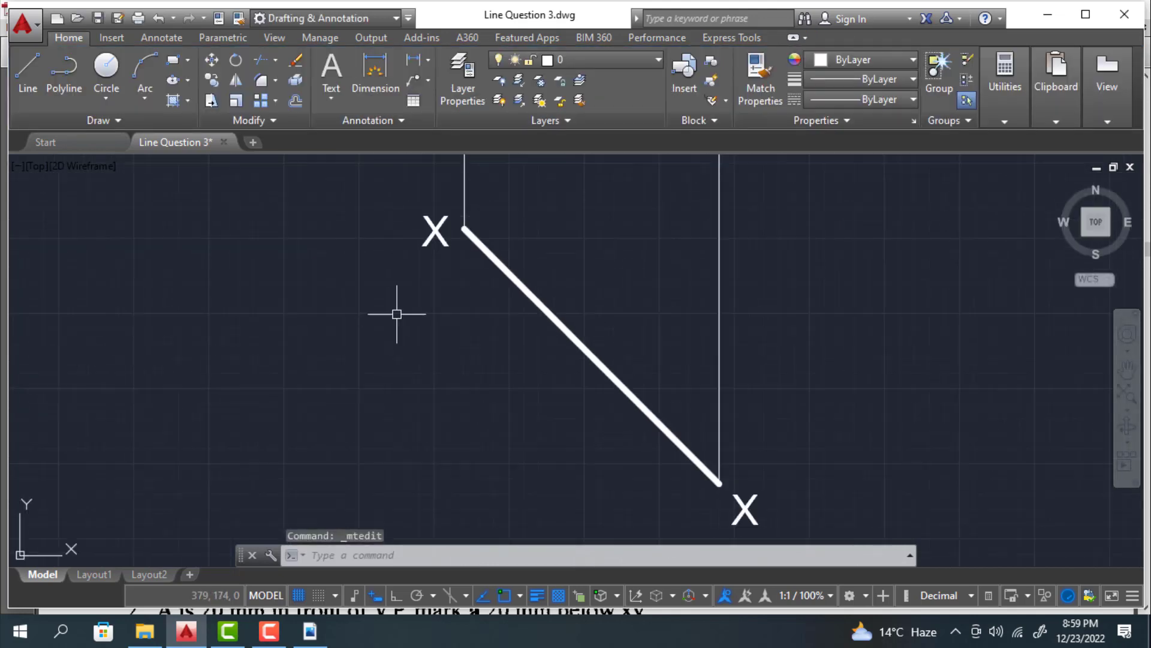
double_click(428, 228)
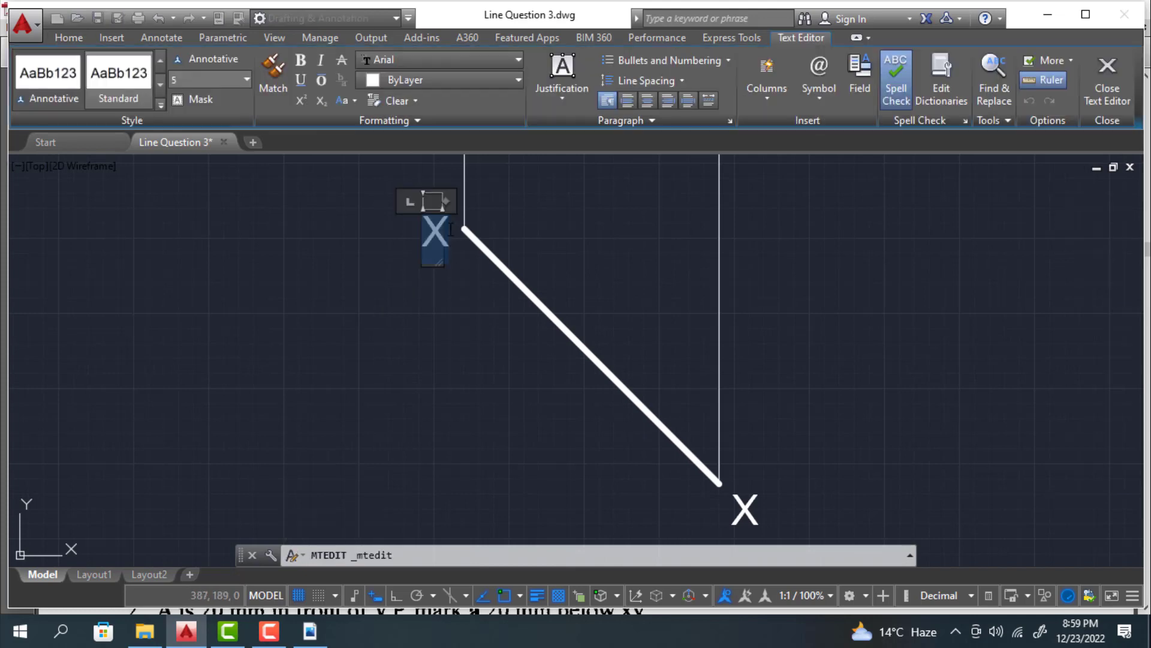
type("C2")
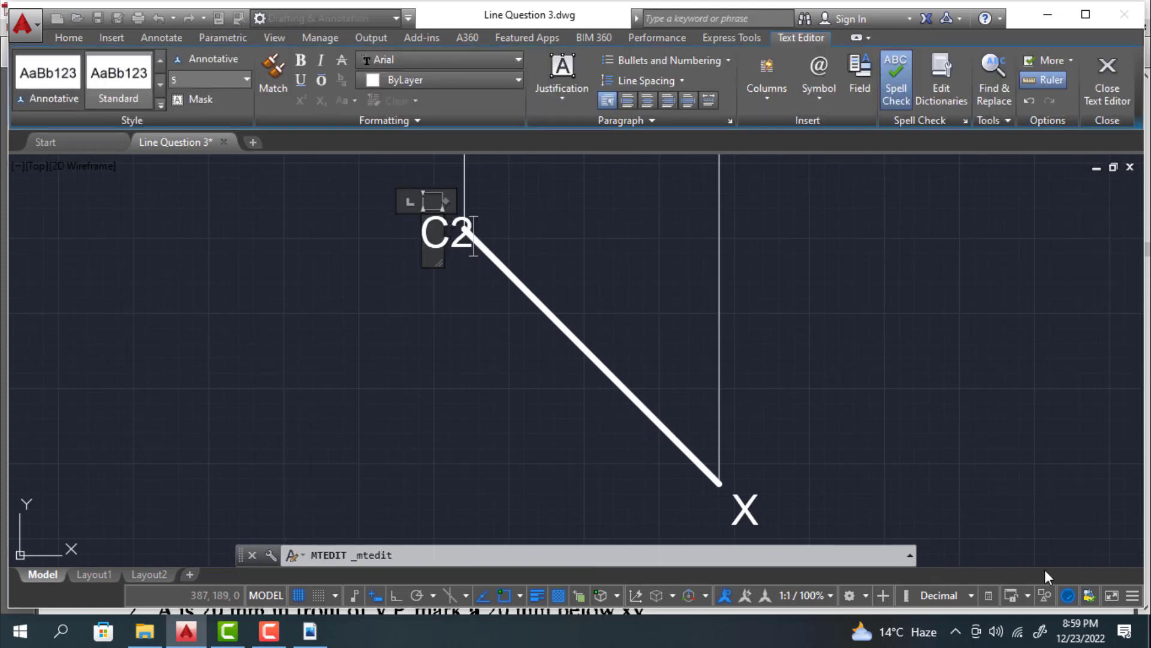
left_click(963, 450)
Step: Change the label at the inclined line's lower end to D2
middle_click_drag(964, 450, 886, 370)
scroll(591, 334, "up", 3)
left_click(600, 339)
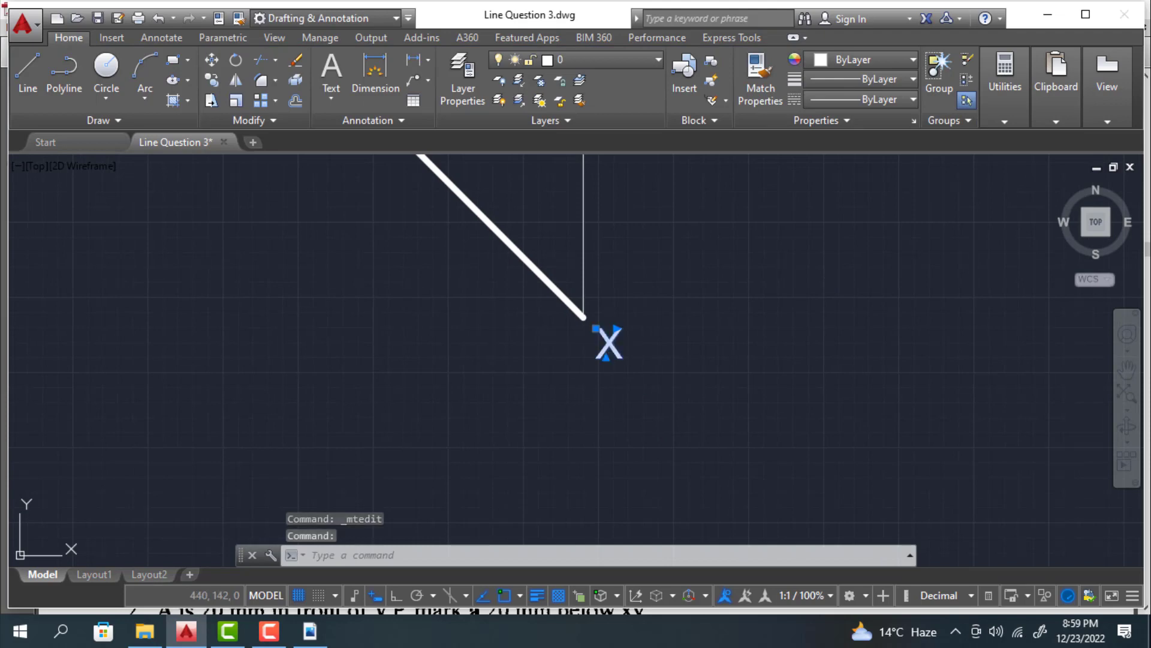
double_click(608, 343)
left_click(622, 346)
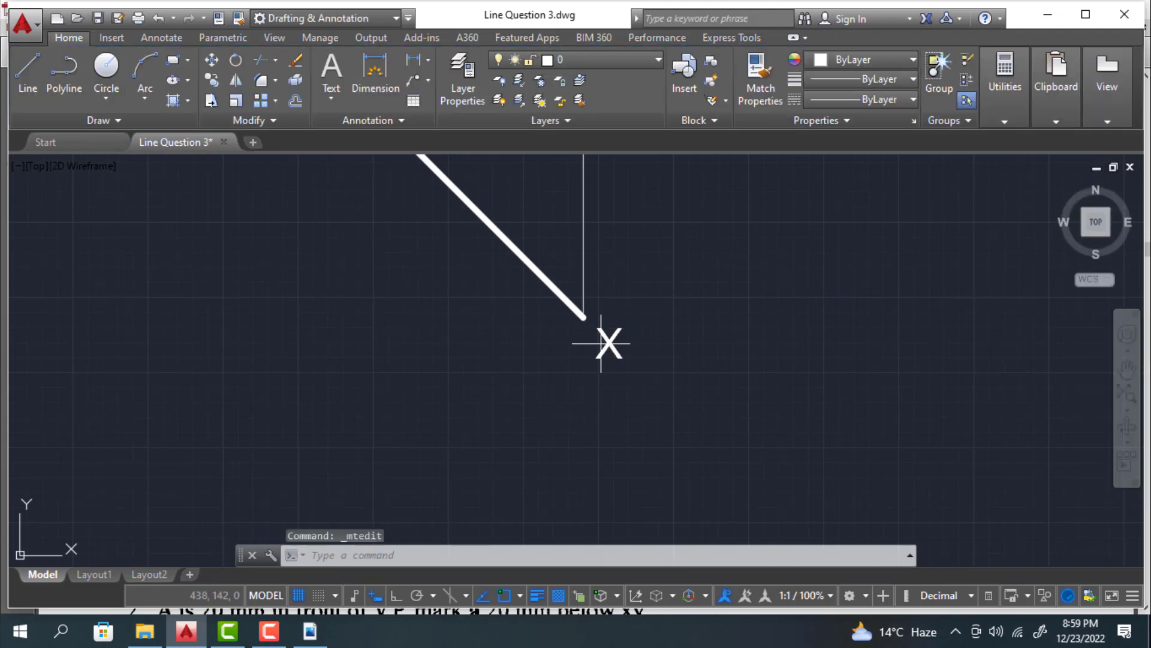
double_click(603, 345)
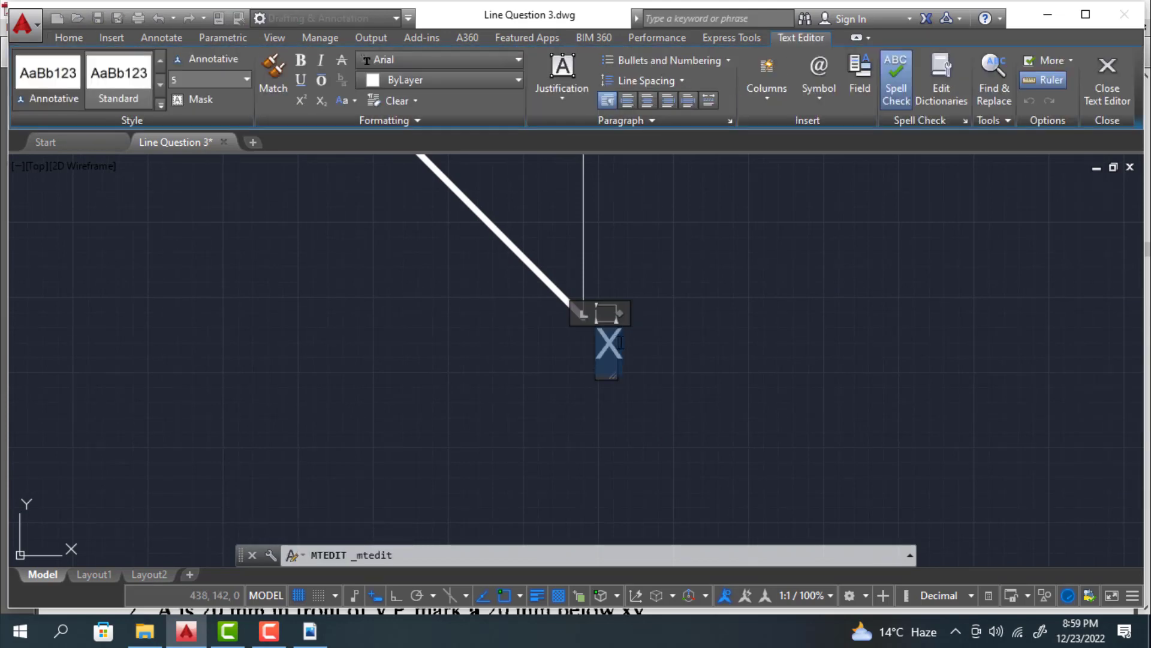
type("D2")
left_click(749, 360)
scroll(761, 359, "down", 3)
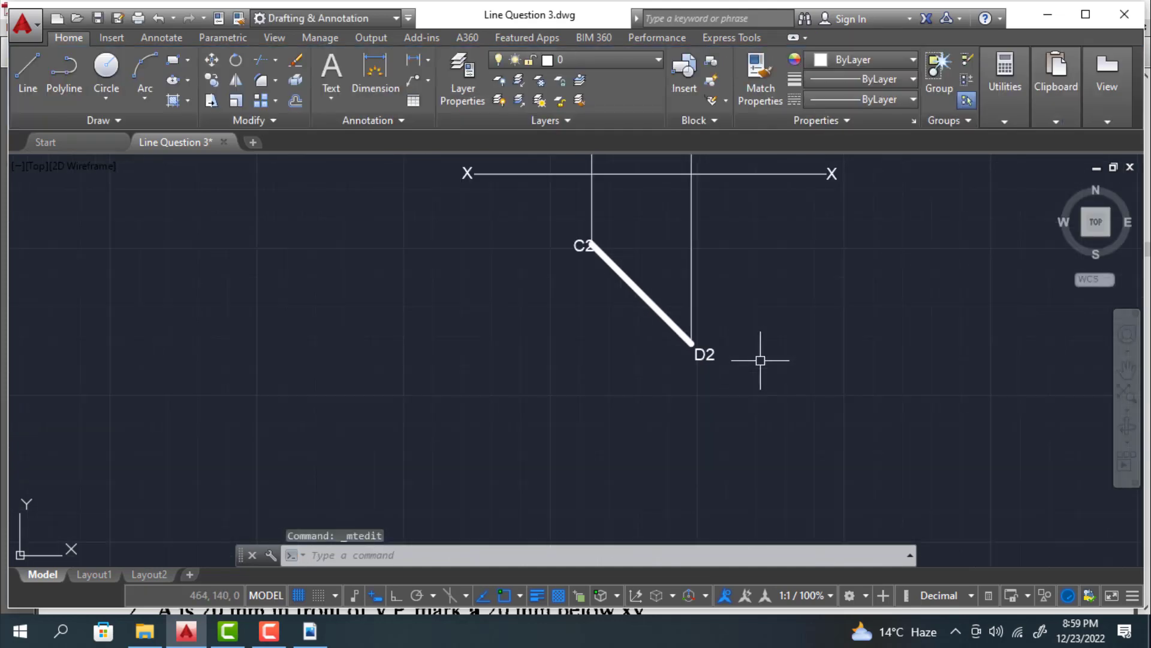
scroll(760, 359, "down", 5)
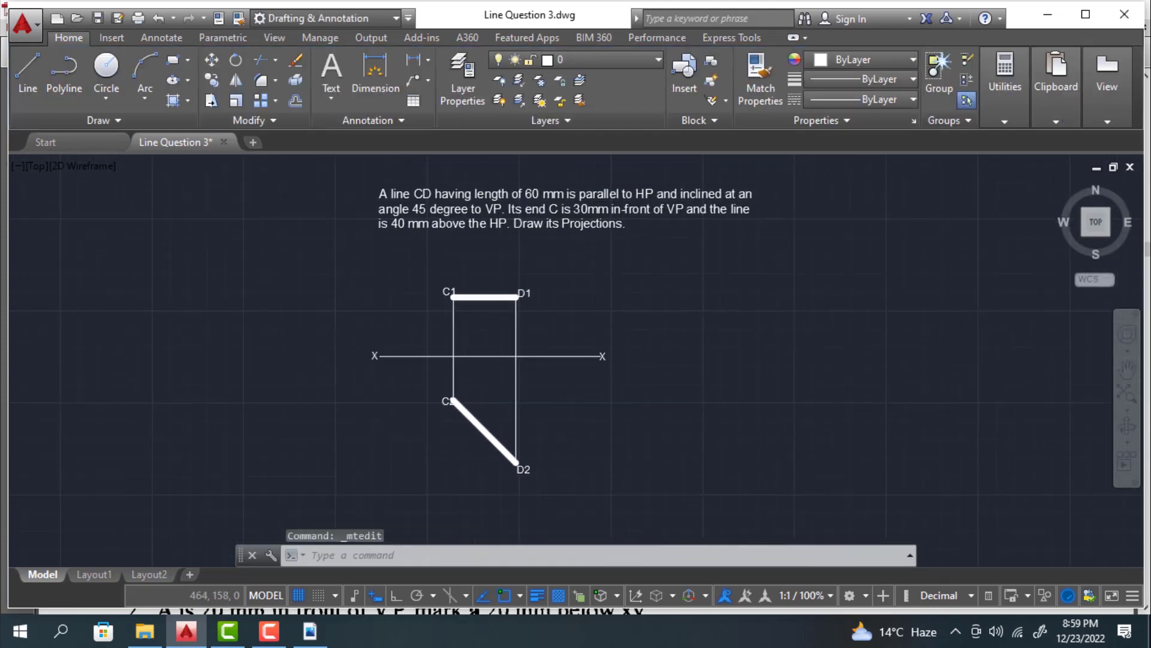
Step: Display the classic menu bar above the ribbon
scroll(566, 398, "up", 3)
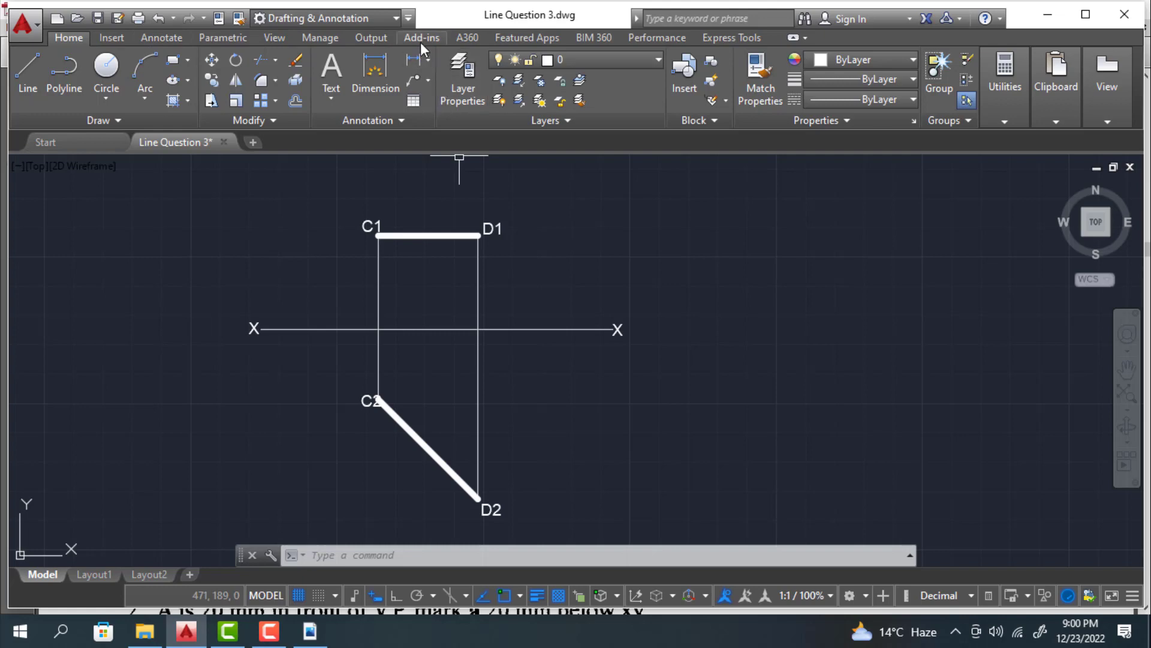
left_click(408, 18)
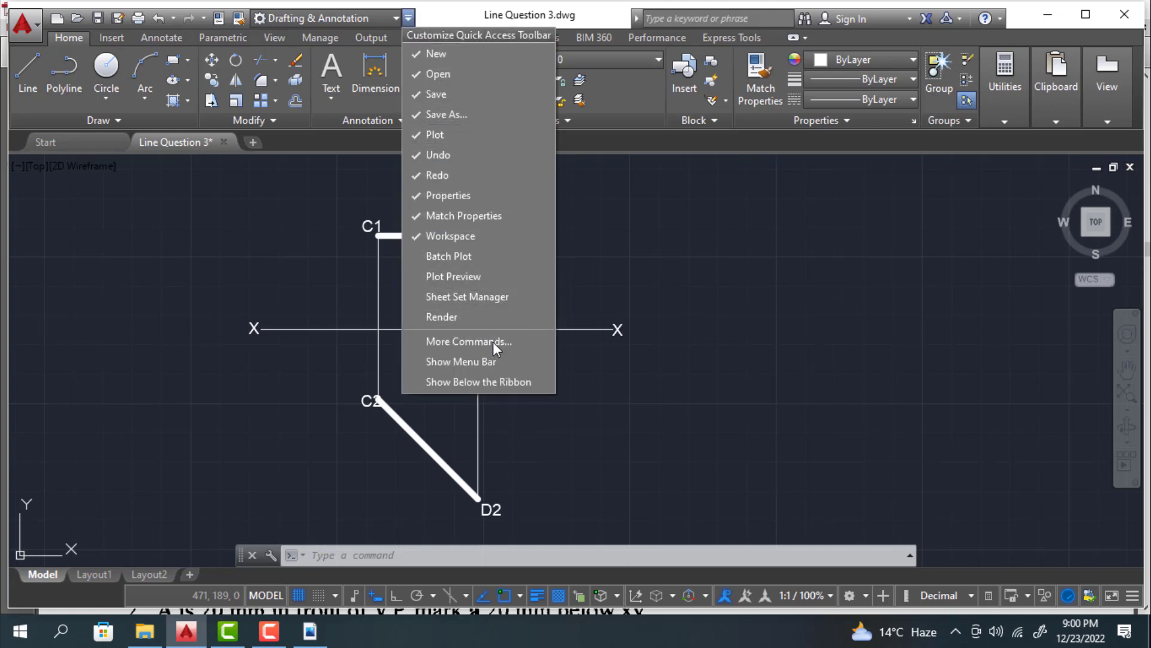
left_click(495, 361)
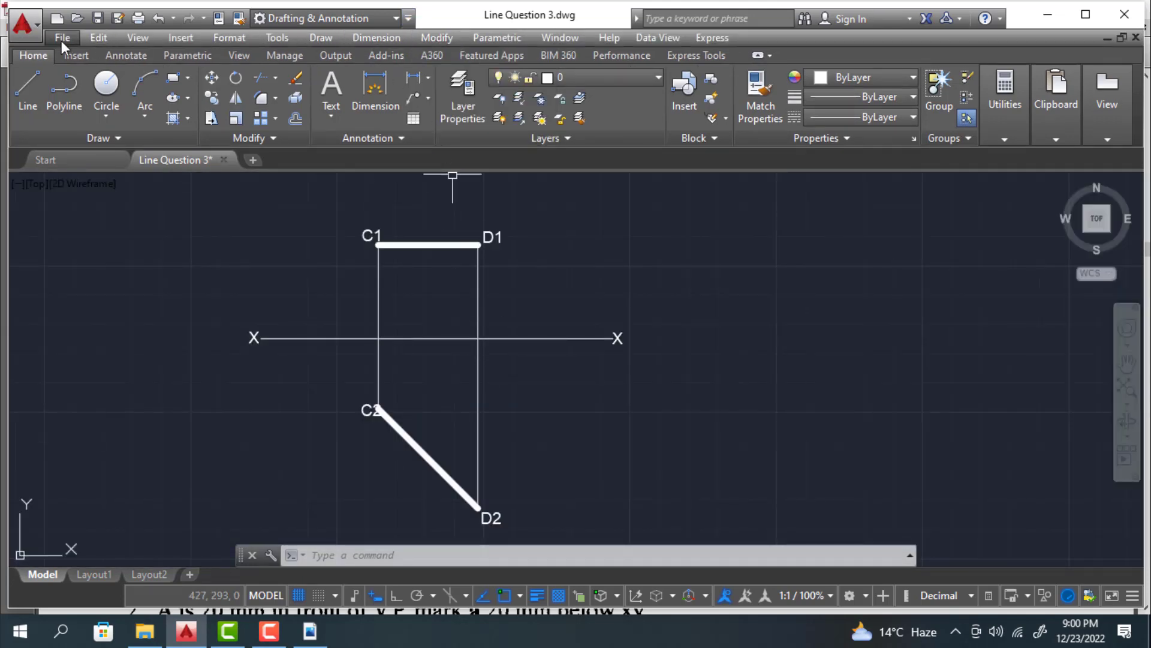
Step: Try a linear dimension from C1 down to the XX line, and erase it
left_click(391, 40)
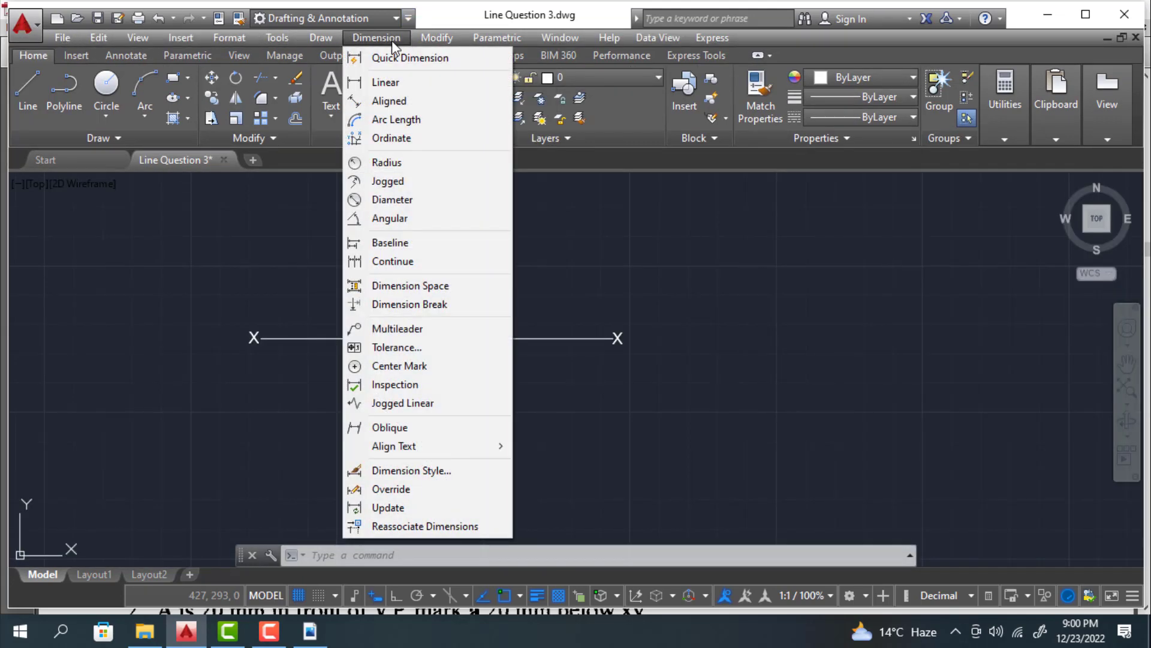
left_click(396, 84)
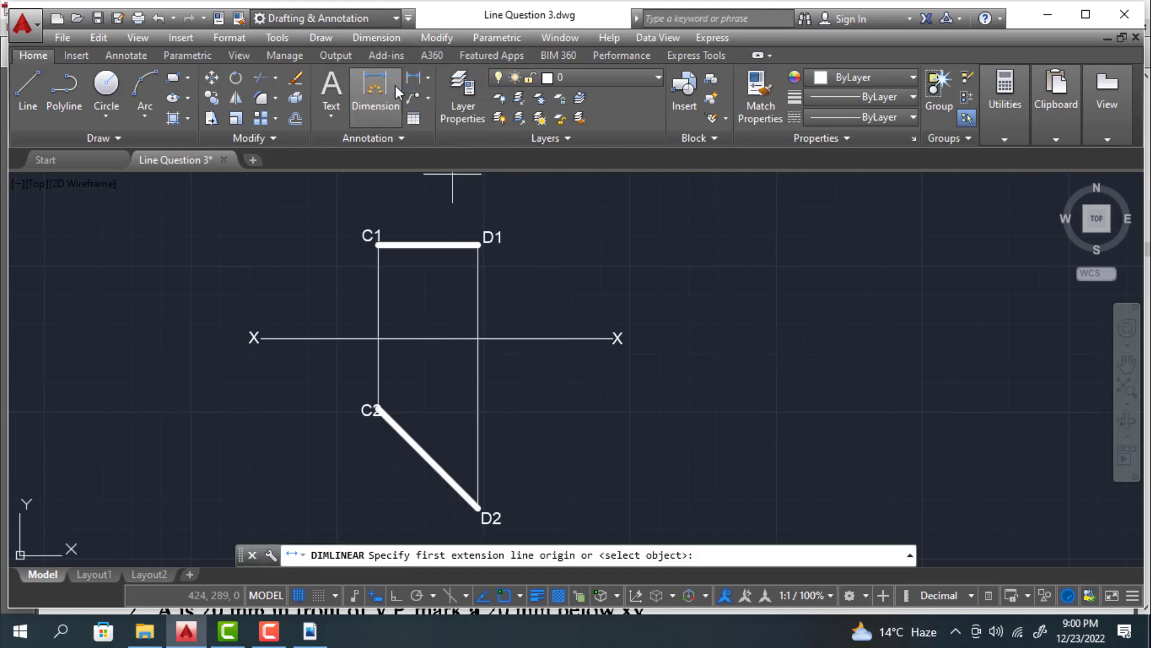
left_click(379, 244)
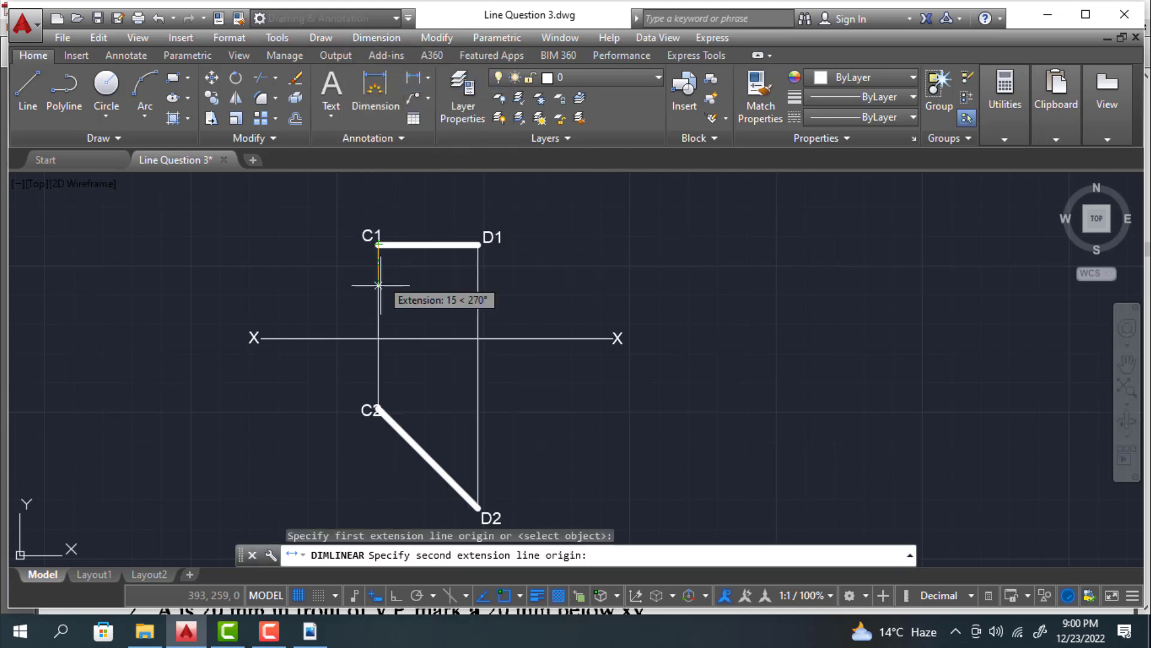
left_click(379, 337)
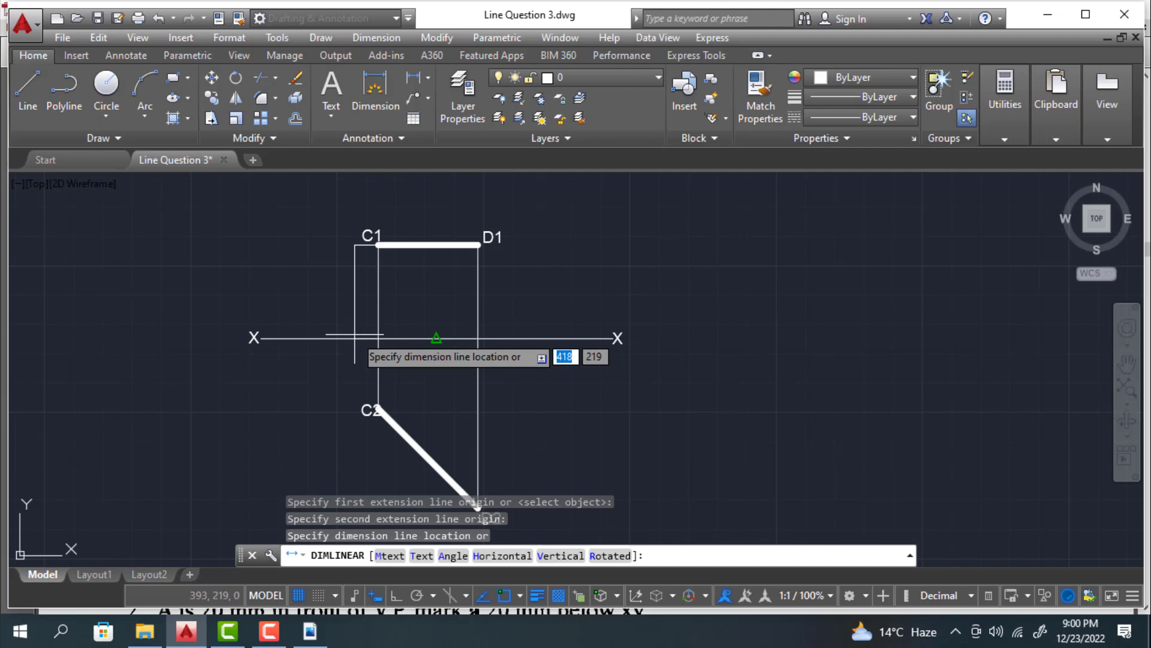
left_click(355, 334)
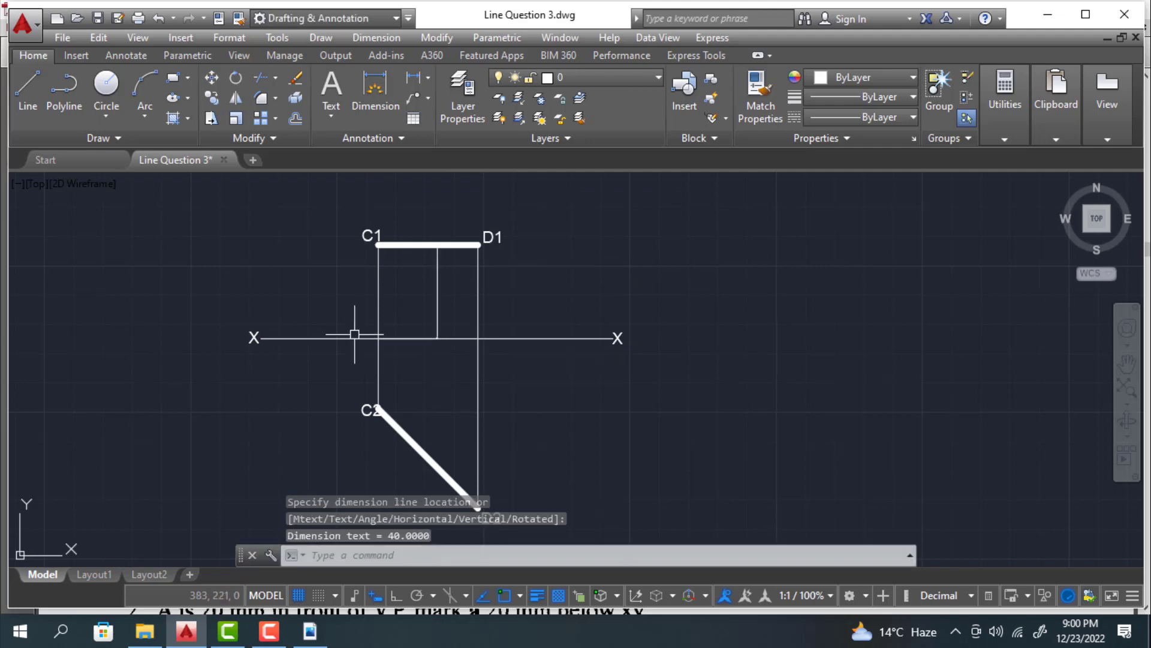
left_click(437, 295)
key("Escape")
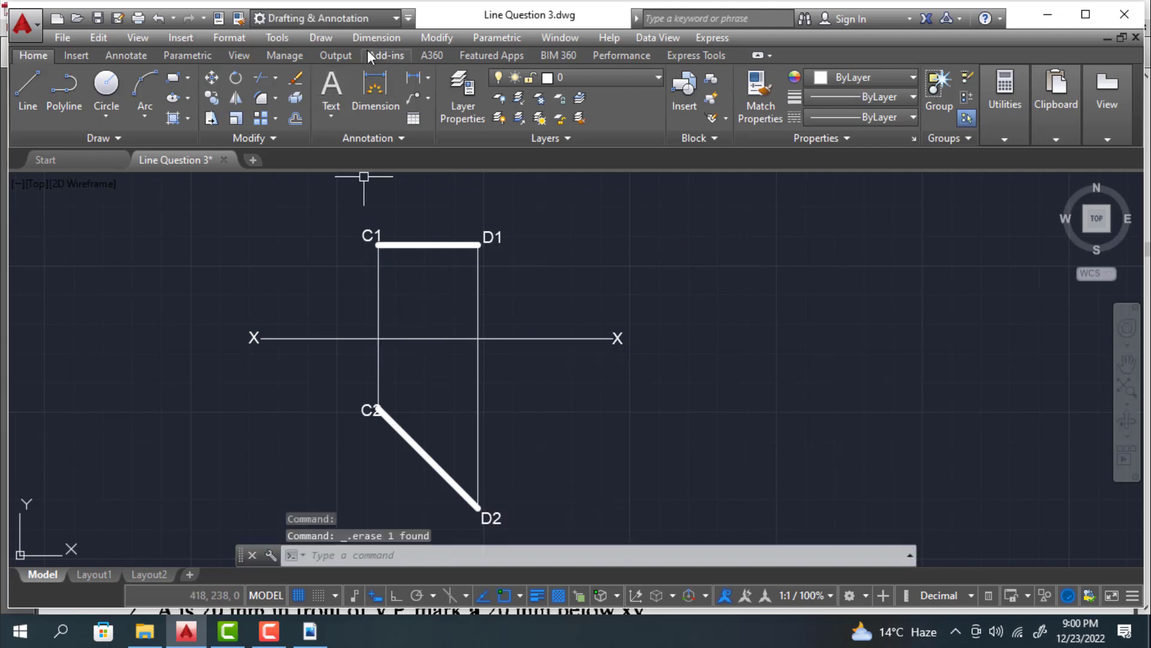
Step: Try the vertical linear dimension between C1 and the XX line again, and delete it
left_click(374, 37)
left_click(386, 84)
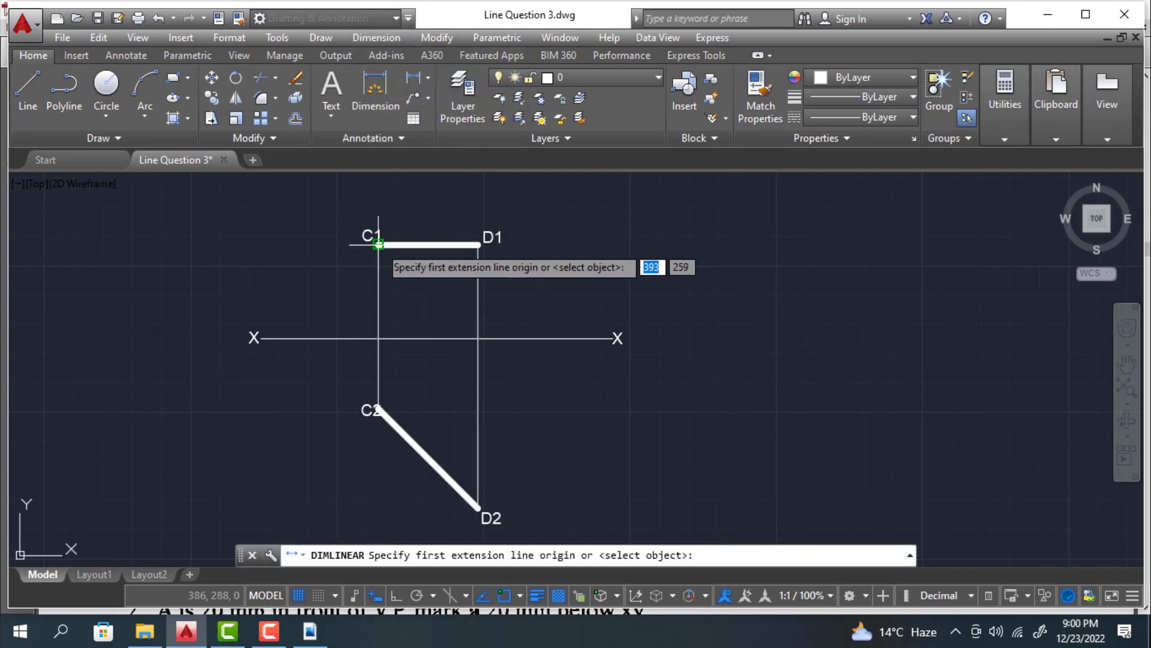
left_click(378, 245)
left_click(379, 338)
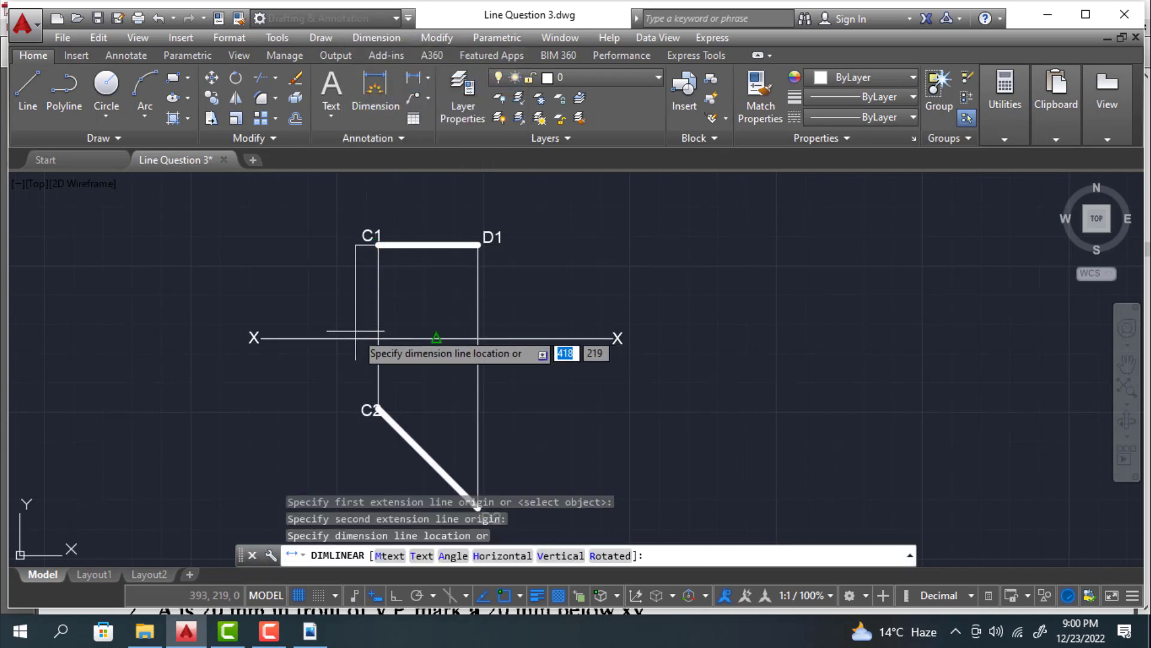
left_click(437, 318)
left_click(438, 295)
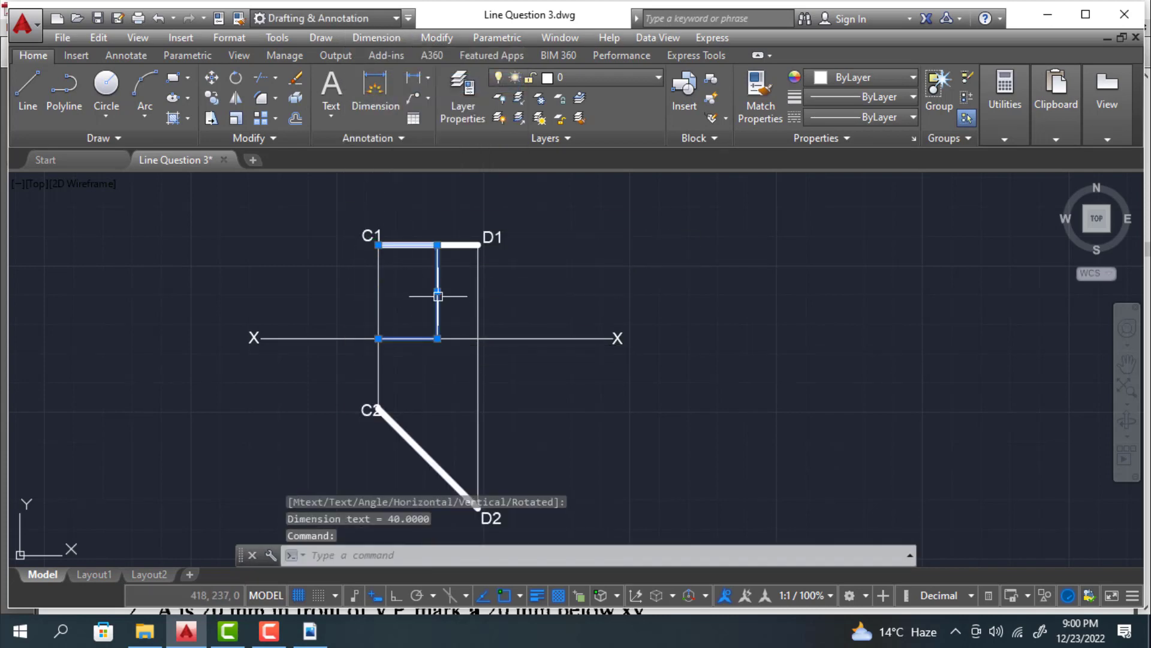
key("Delete")
Step: Add a vertical linear dimension from C1 to the XX line, placed to the left of the C1–C2 projector
scroll(441, 294, "up", 2)
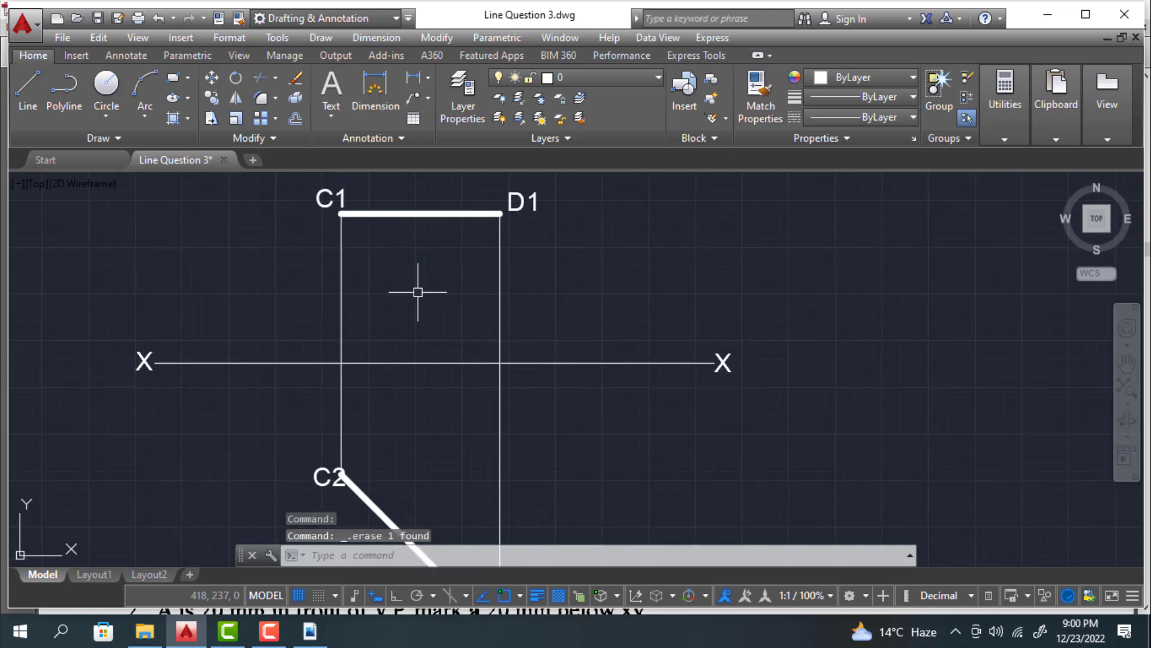
left_click(354, 36)
left_click(369, 83)
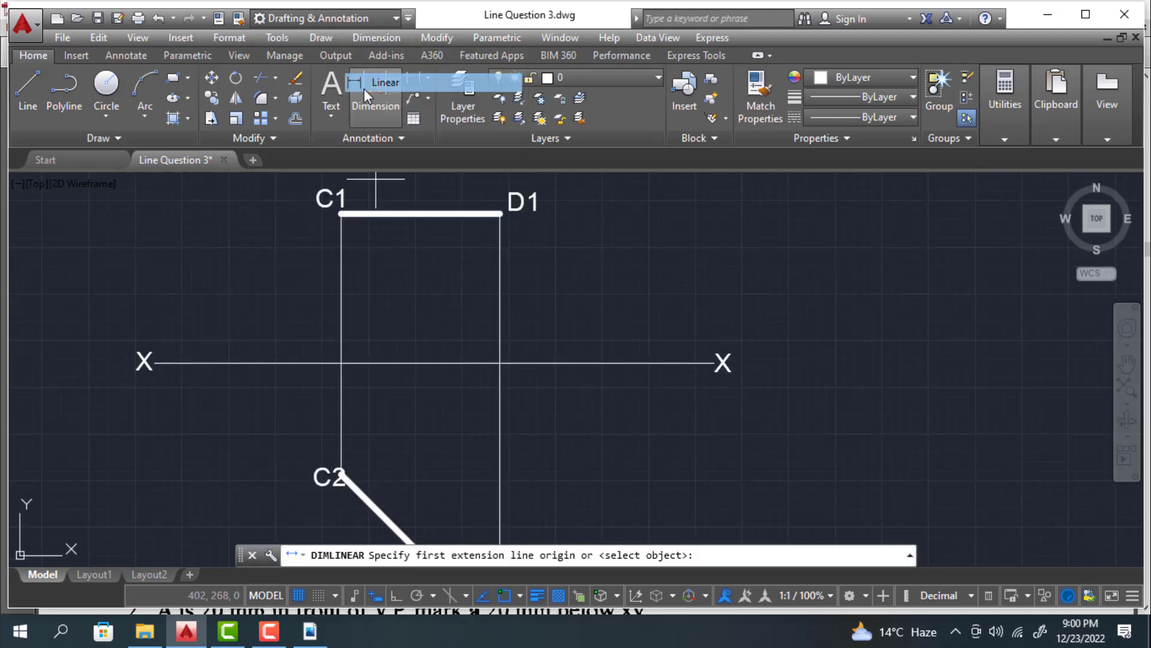
left_click(341, 213)
left_click(342, 363)
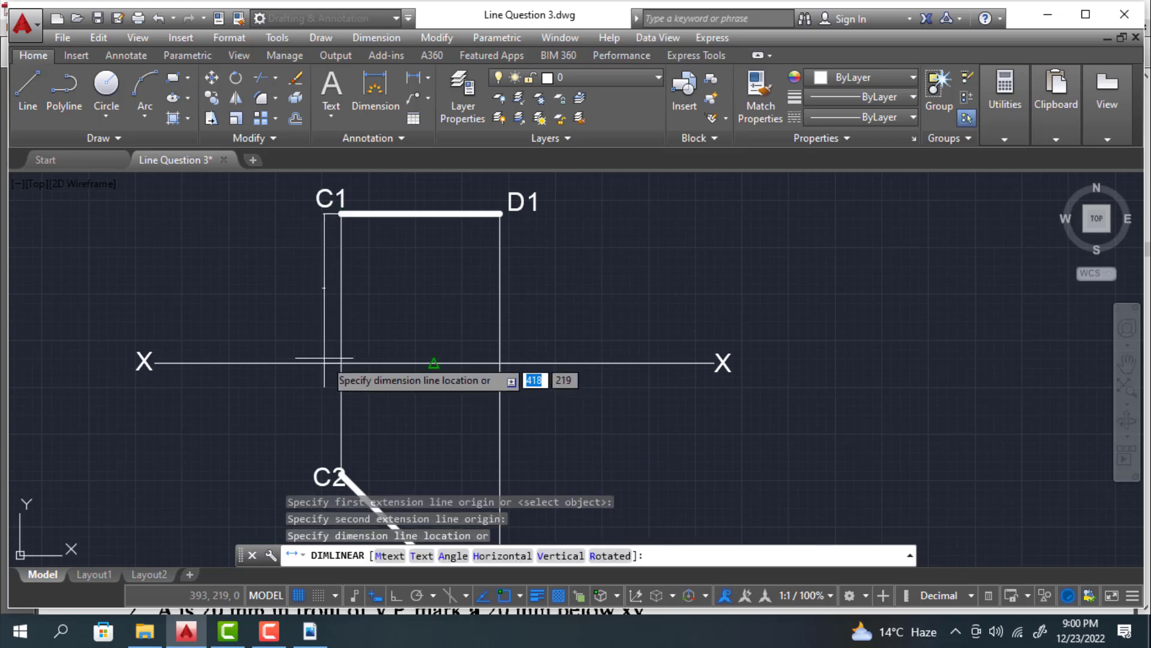
left_click(293, 356)
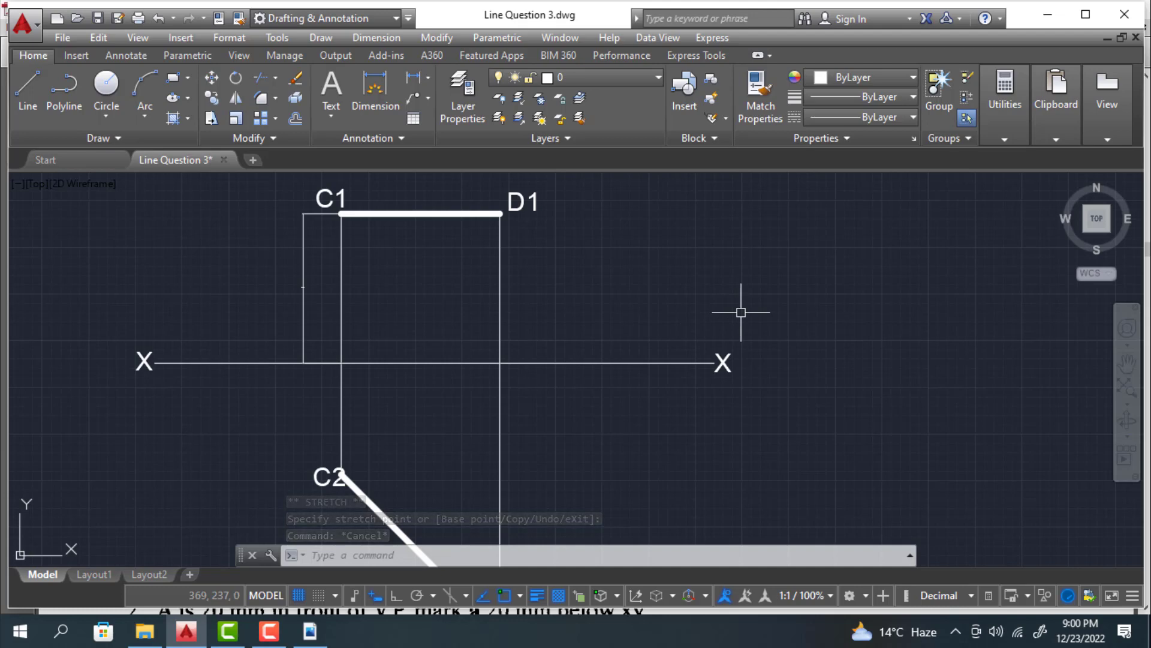
Step: Modify the Standard dimension style so its text is placed vertically Above with ISO standard alignment
type("d")
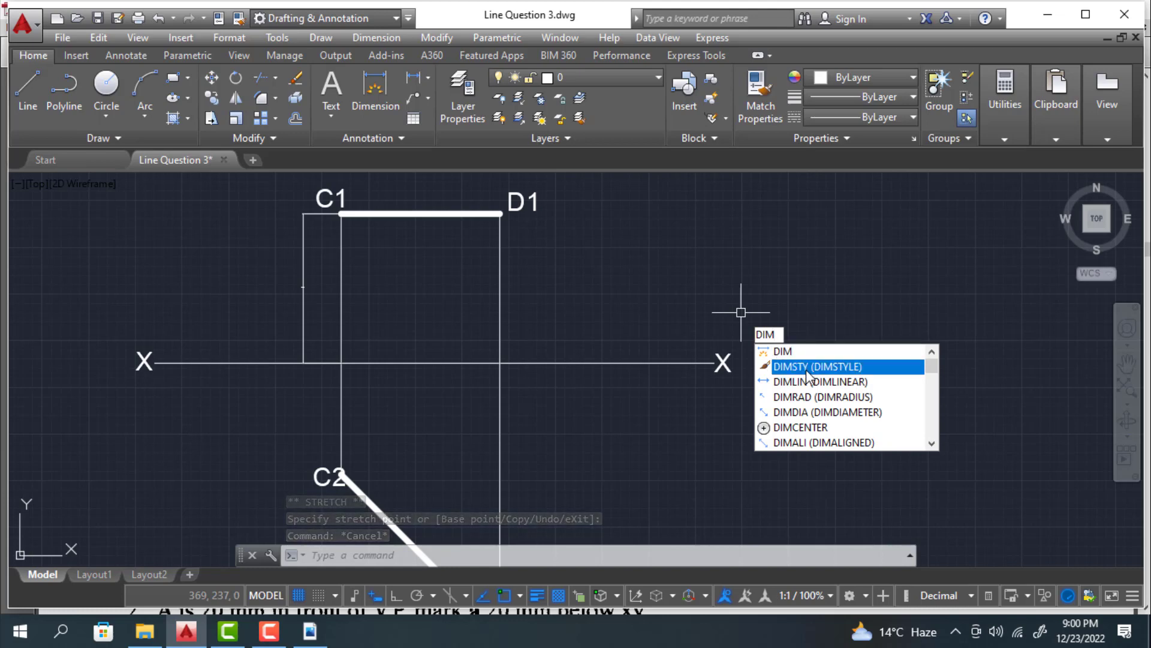
left_click(806, 369)
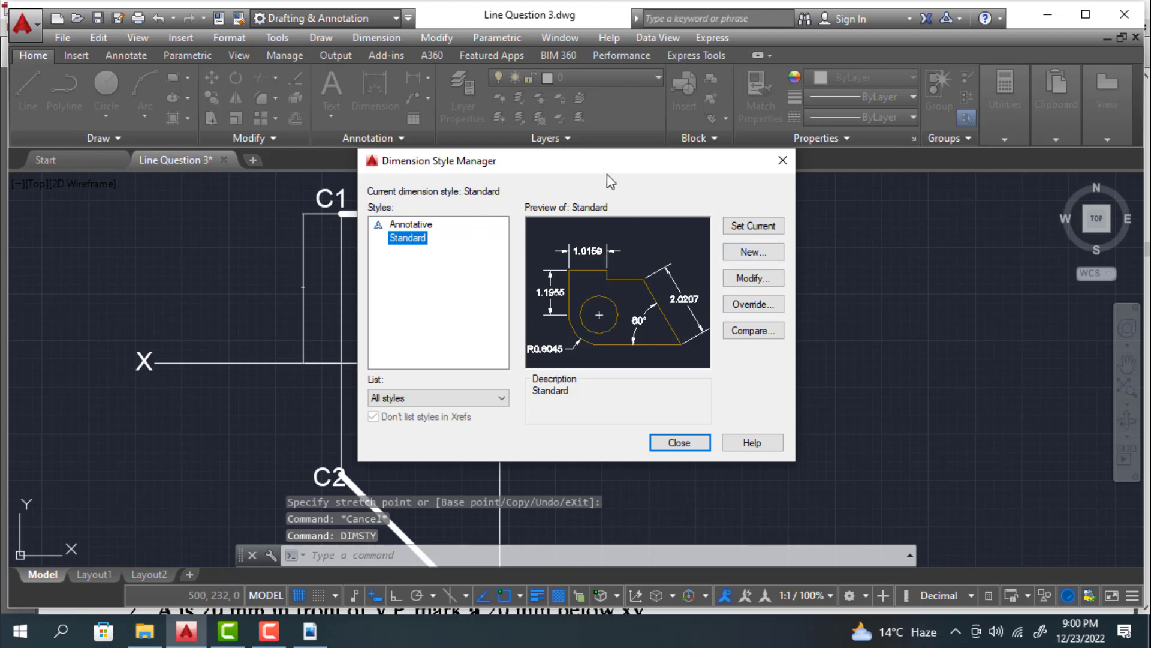
left_click_drag(607, 173, 757, 175)
left_click(913, 280)
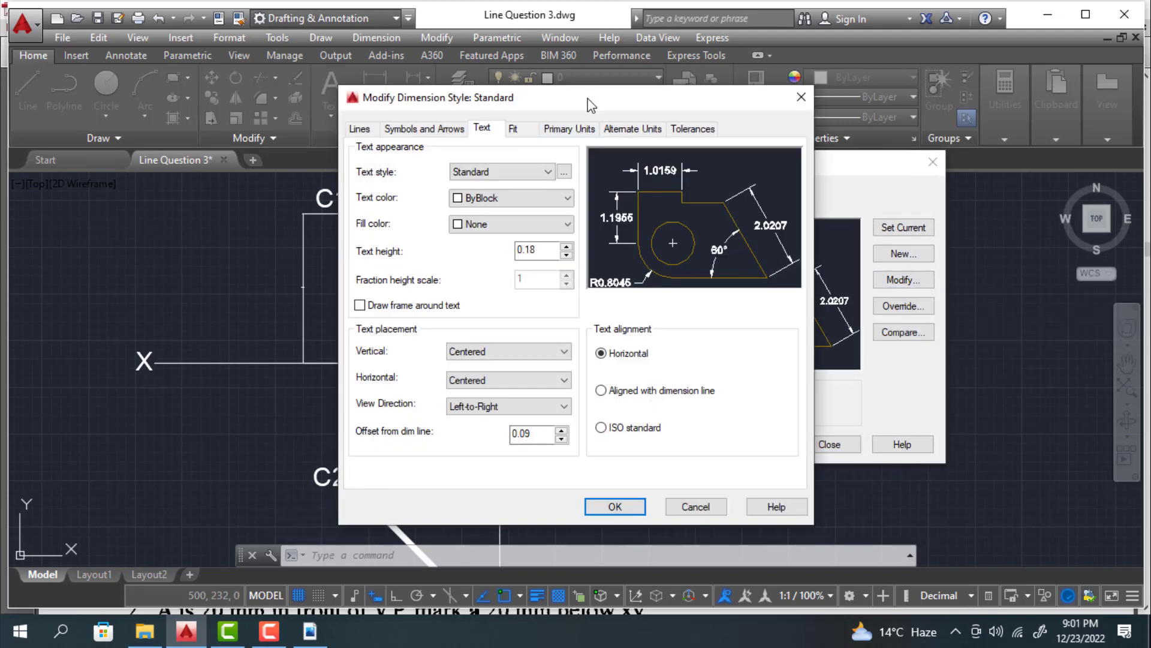
left_click_drag(588, 99, 741, 91)
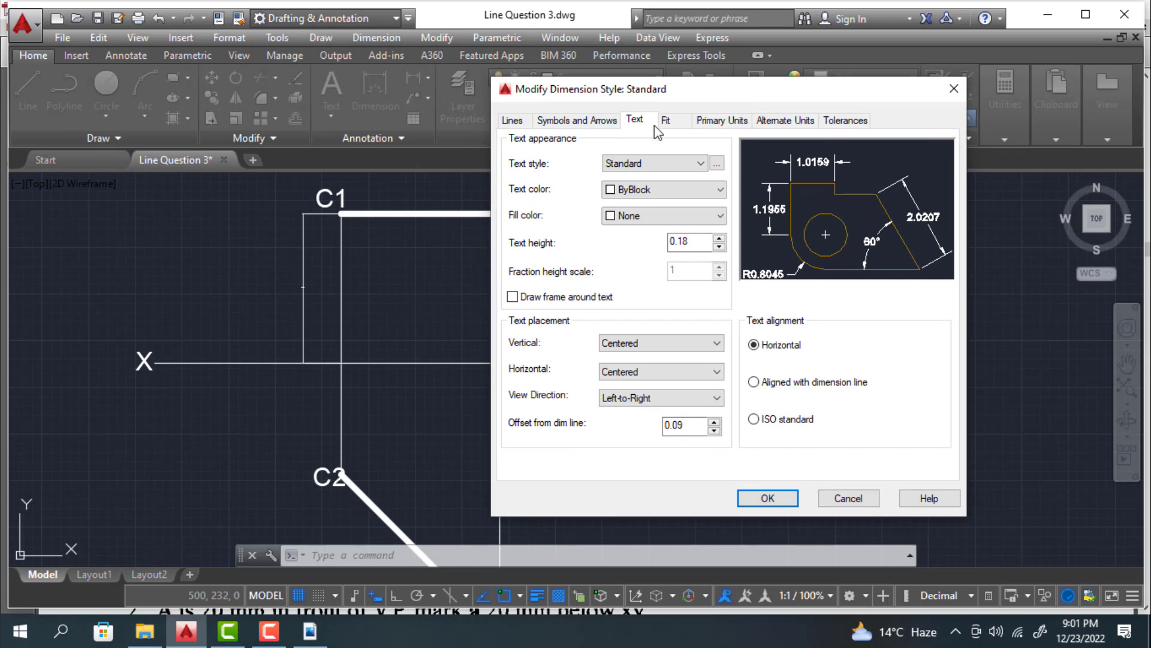
left_click(628, 343)
left_click(628, 365)
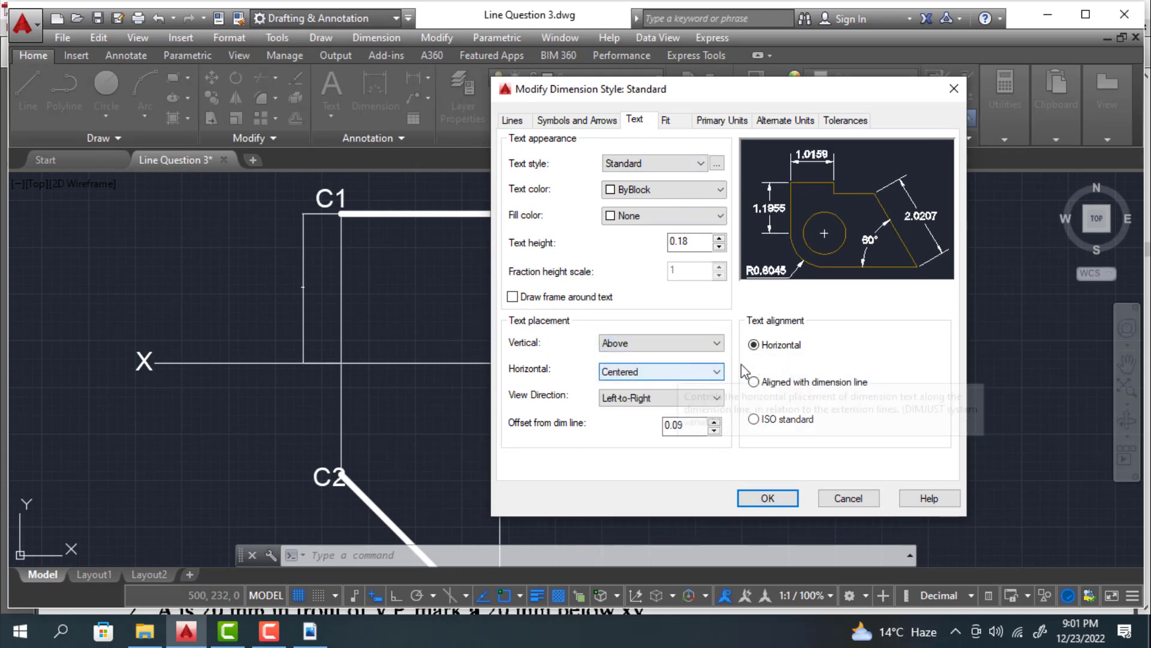
left_click(754, 419)
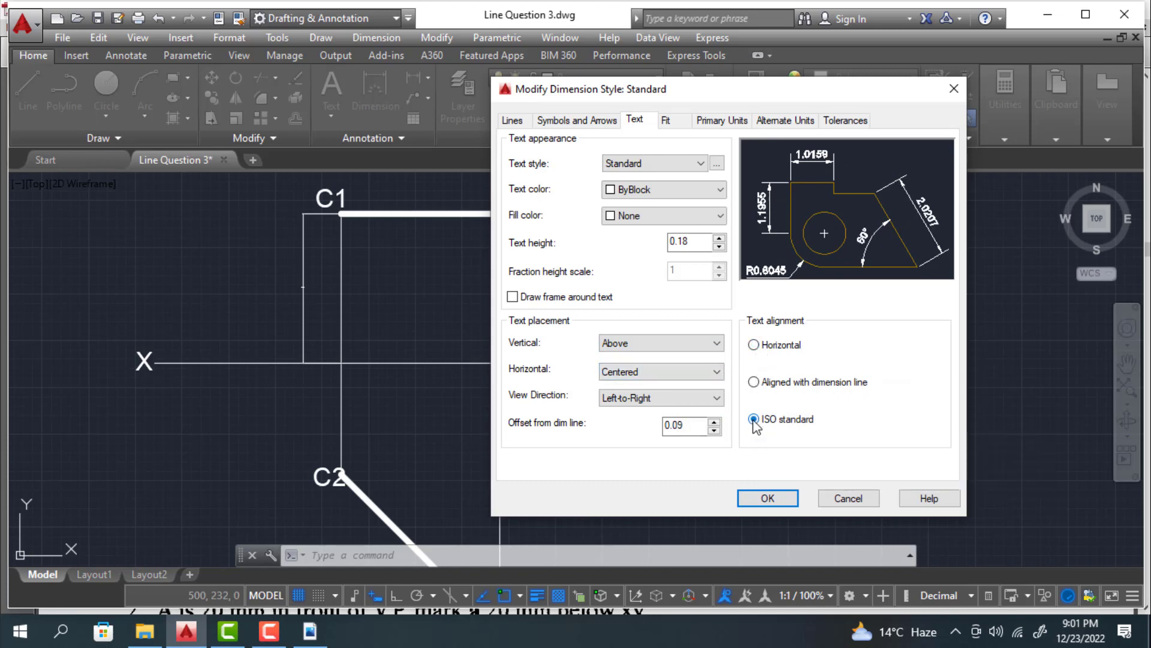
Step: Set the style's linear dimension precision to 0 and suppress trailing zeros in the primary units
left_click(725, 121)
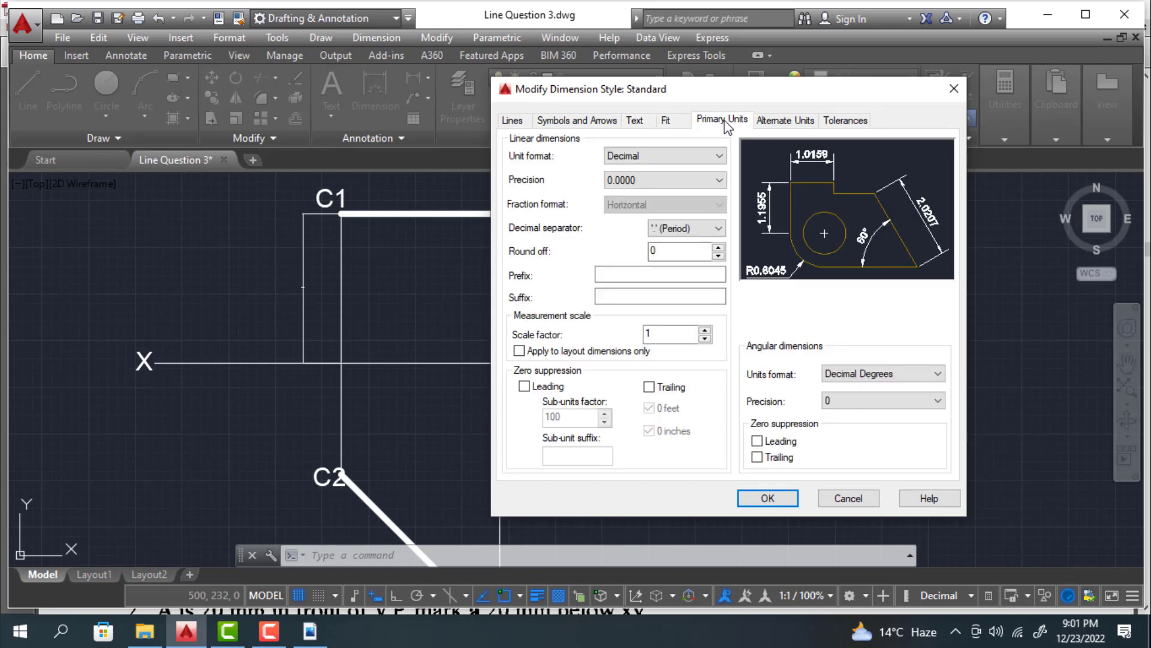
left_click(639, 180)
left_click(636, 195)
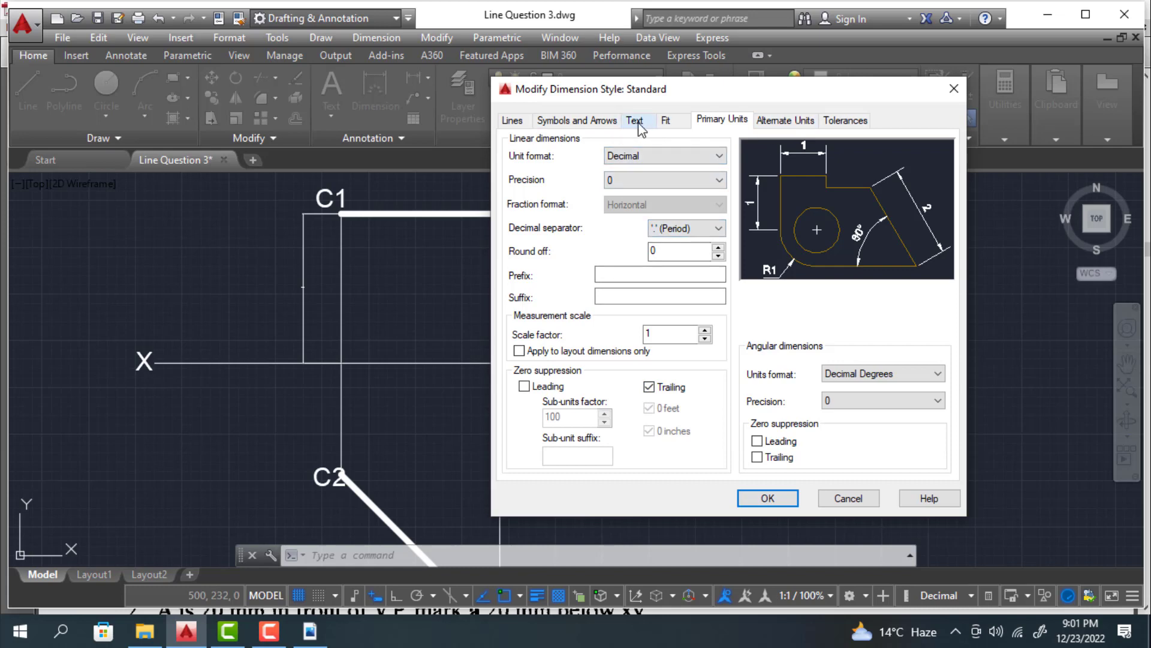
Step: Set the Standard style's overall dimension scale to 15 and apply the style changes to the drawing
left_click(665, 120)
left_click(902, 350)
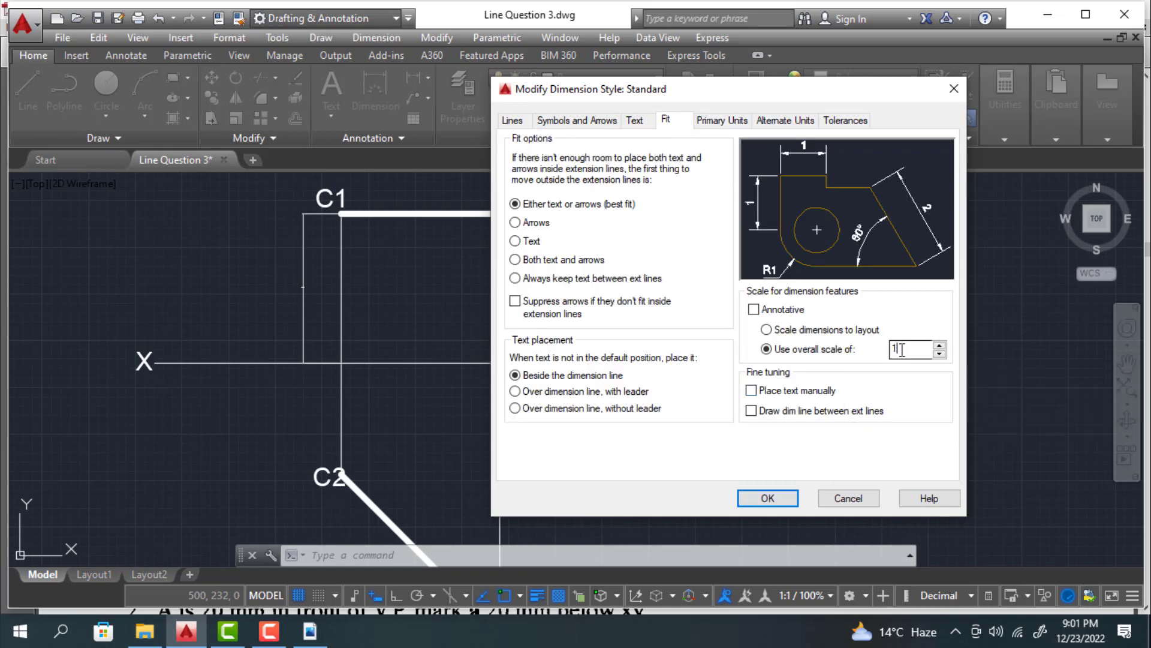
type("5")
left_click(787, 498)
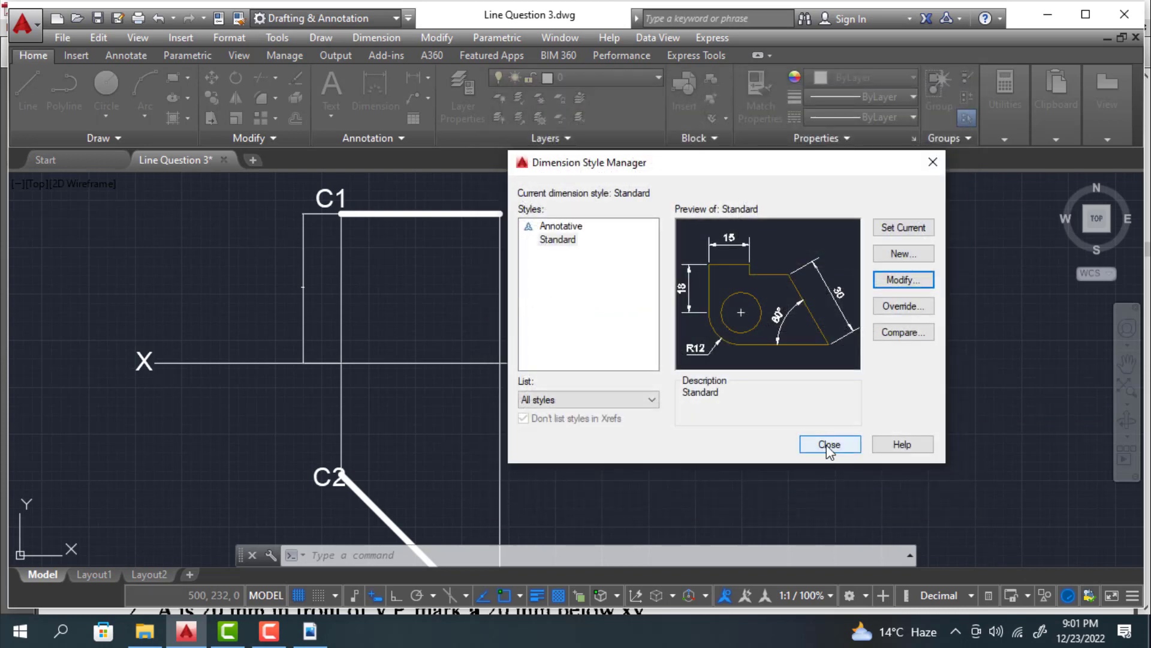
left_click(829, 445)
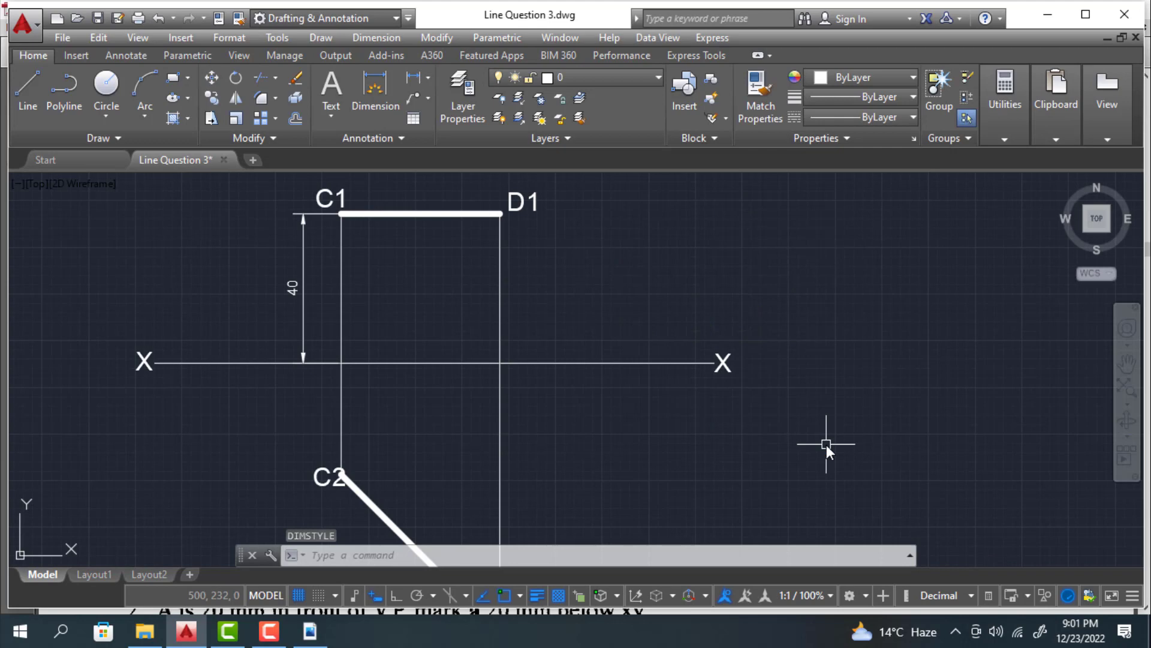
Step: Modify the Standard dimension style again, setting its overall scale to 20, and apply the change
scroll(636, 392, "down", 2)
scroll(621, 422, "up", 2)
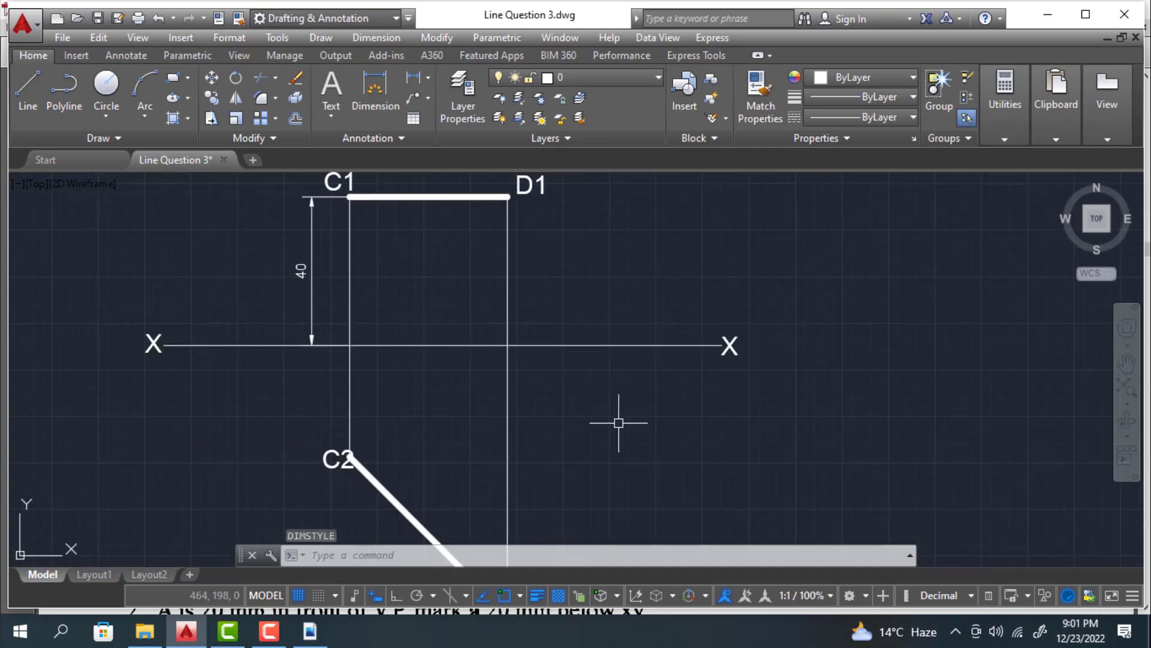
scroll(608, 393, "down", 2)
middle_click_drag(611, 407, 581, 375)
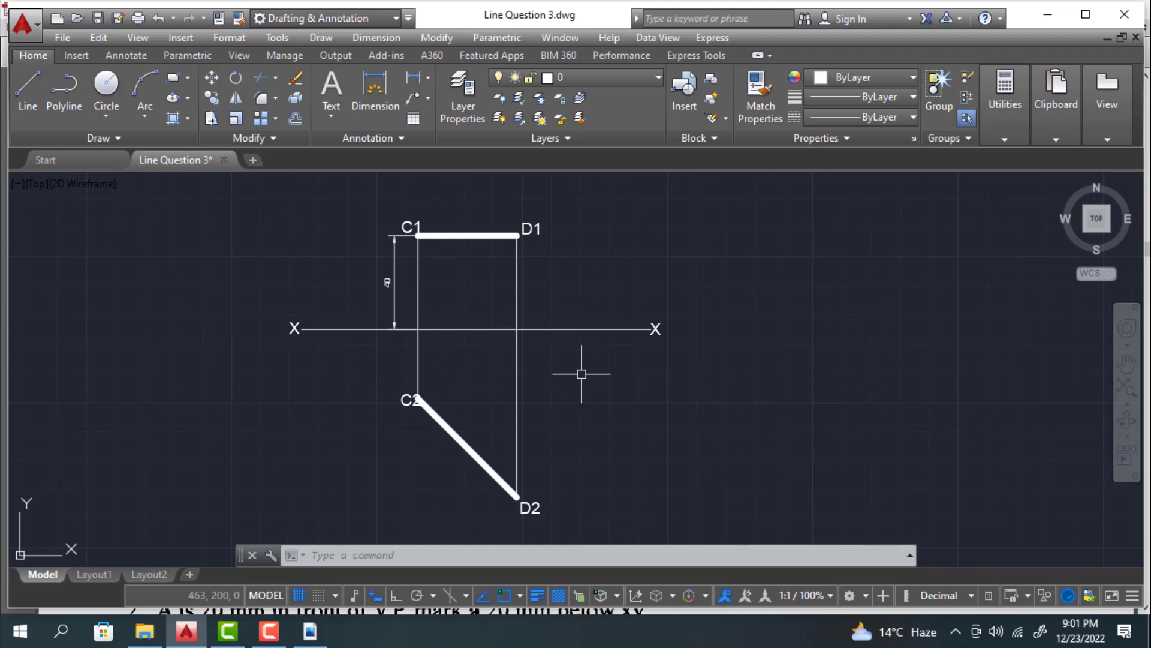
type("m")
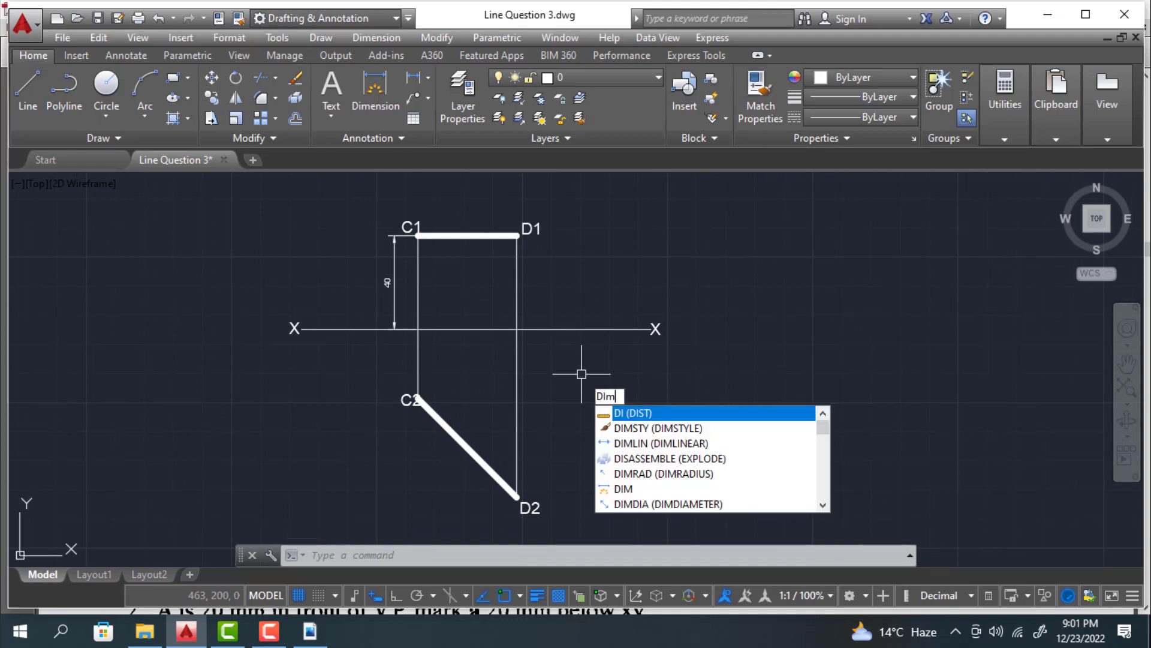
left_click(630, 429)
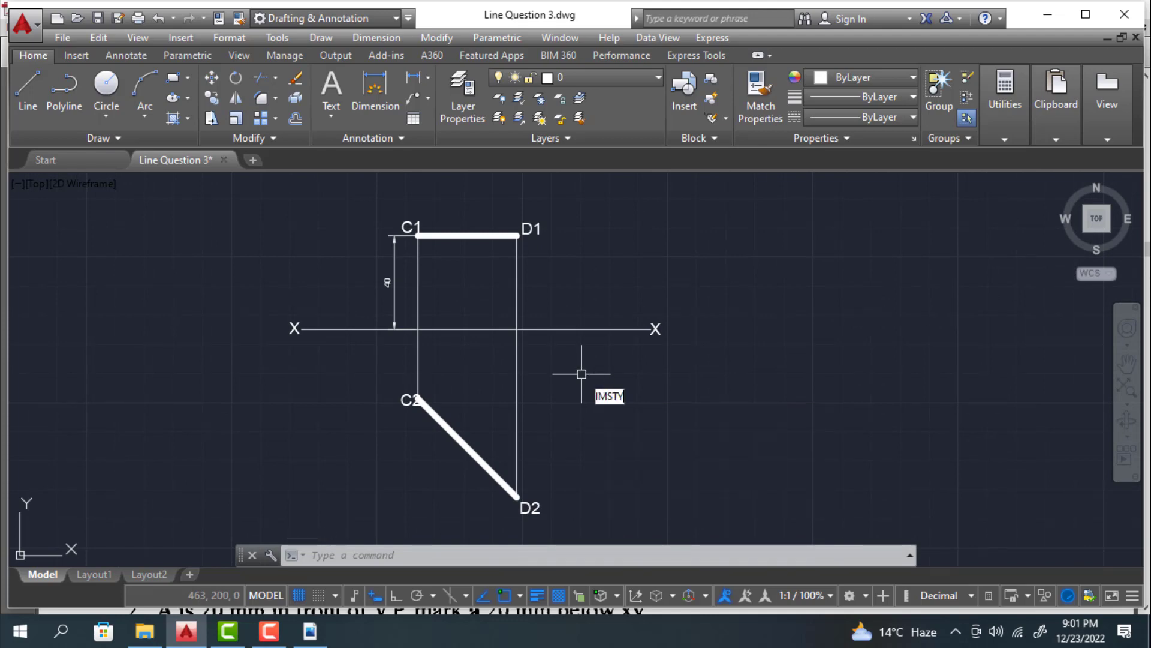
left_click(753, 277)
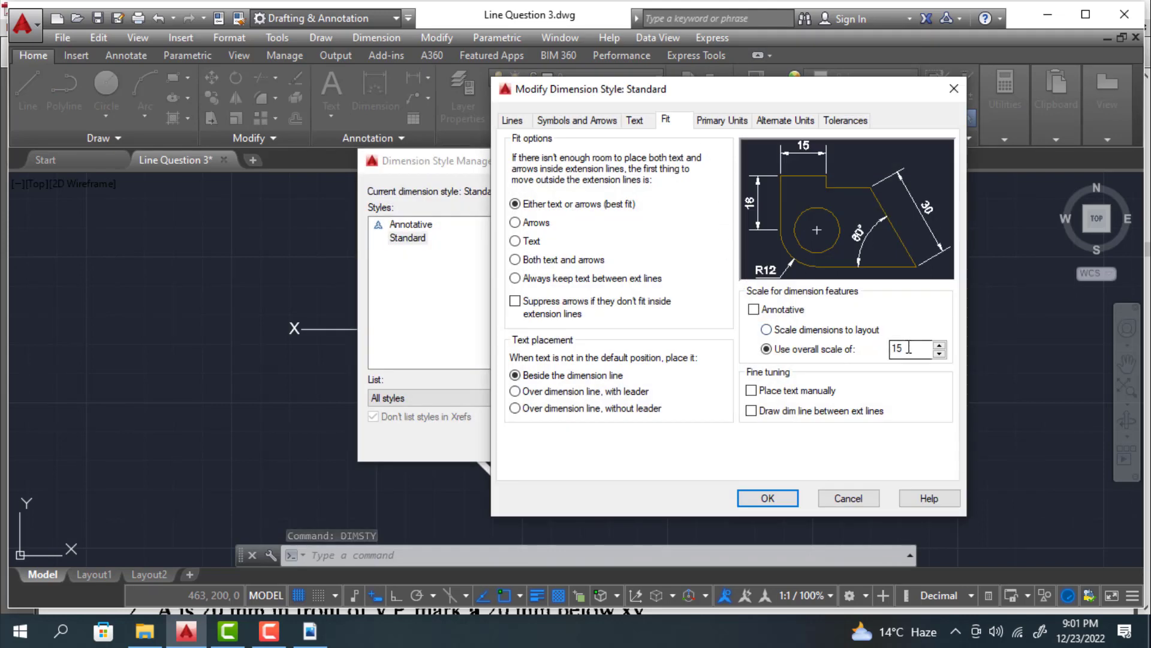
type("20")
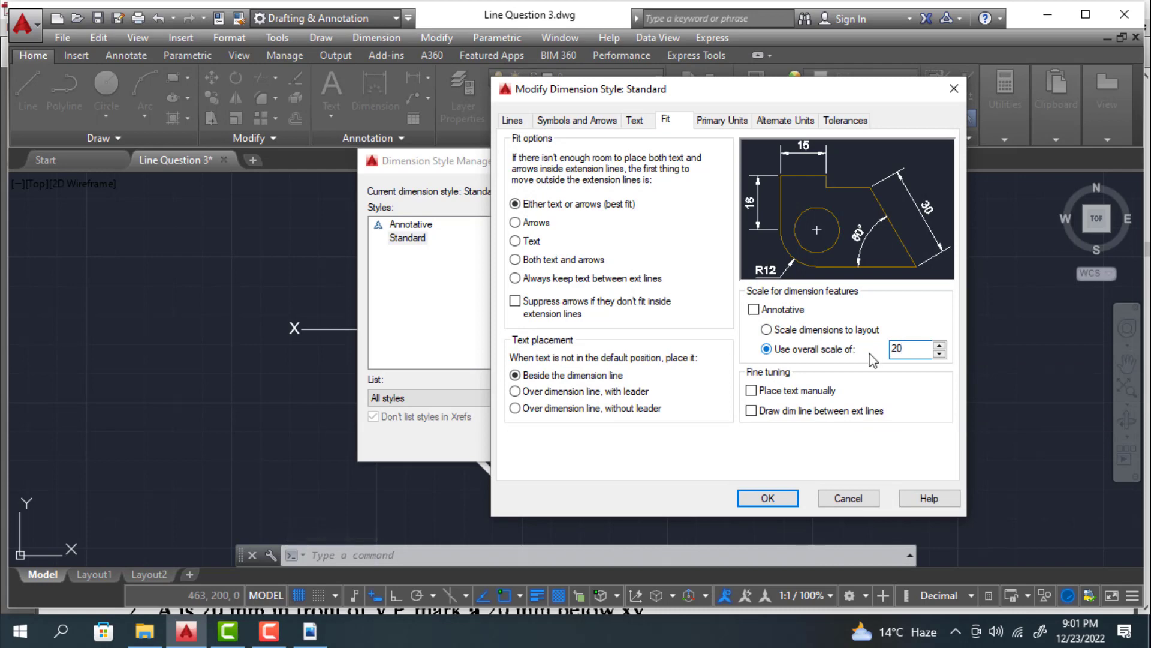
left_click(790, 497)
left_click(669, 444)
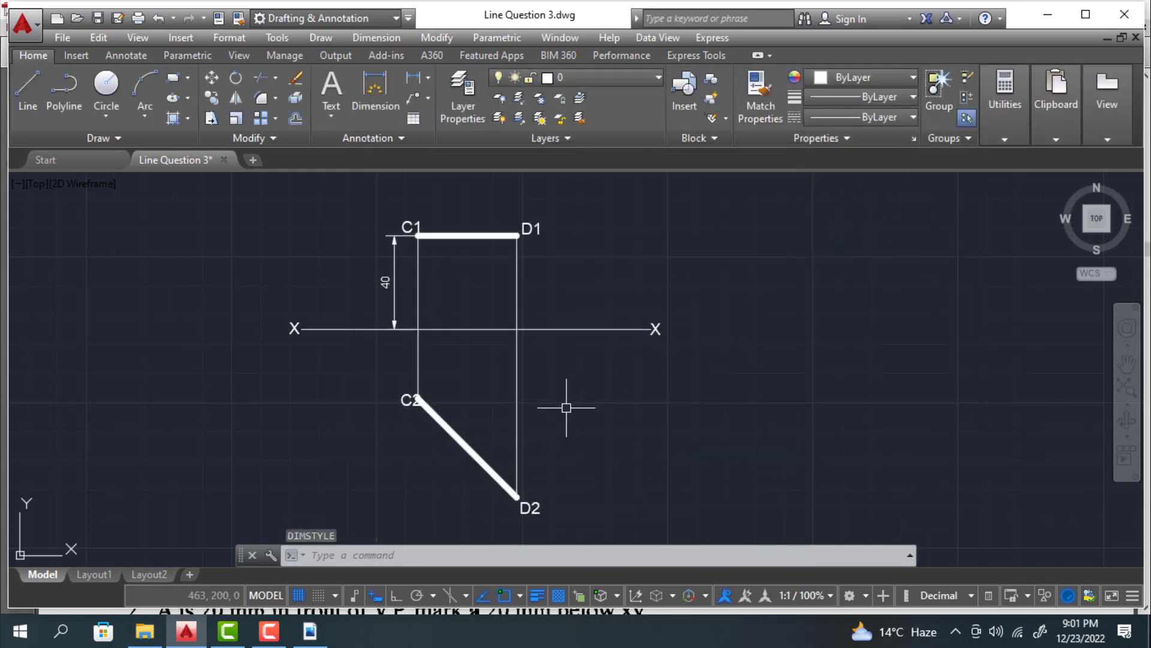
Step: Add a linear dimension for the vertical distance from C2 to the XX line, in line with the 40 mm dimension
left_click(394, 37)
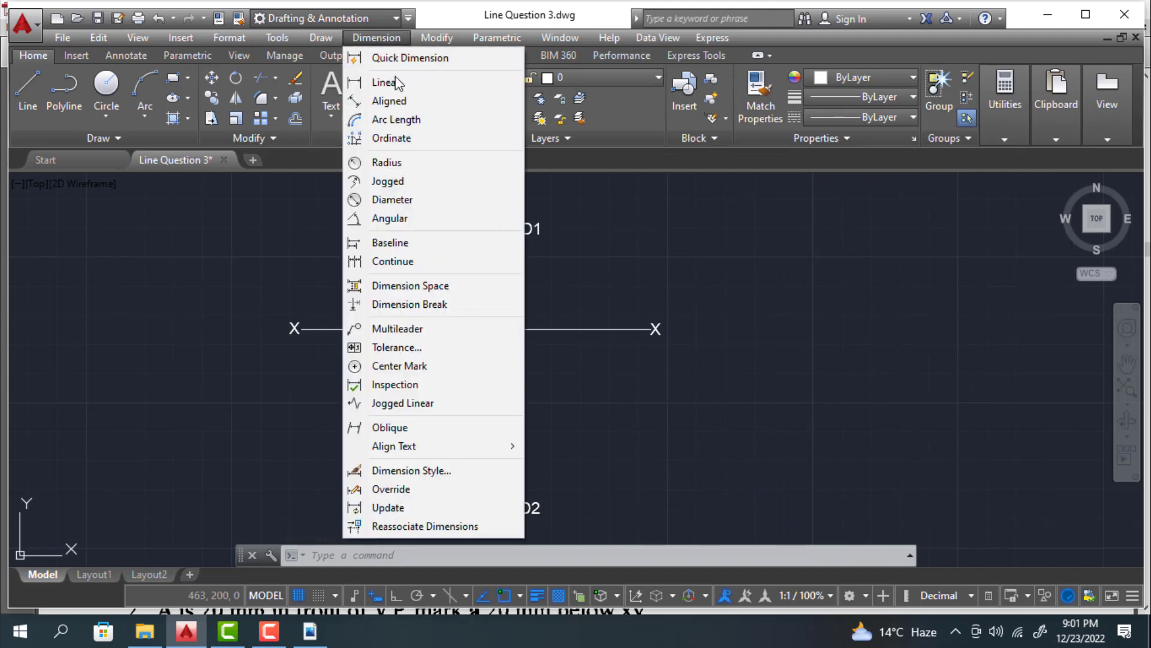
left_click(395, 83)
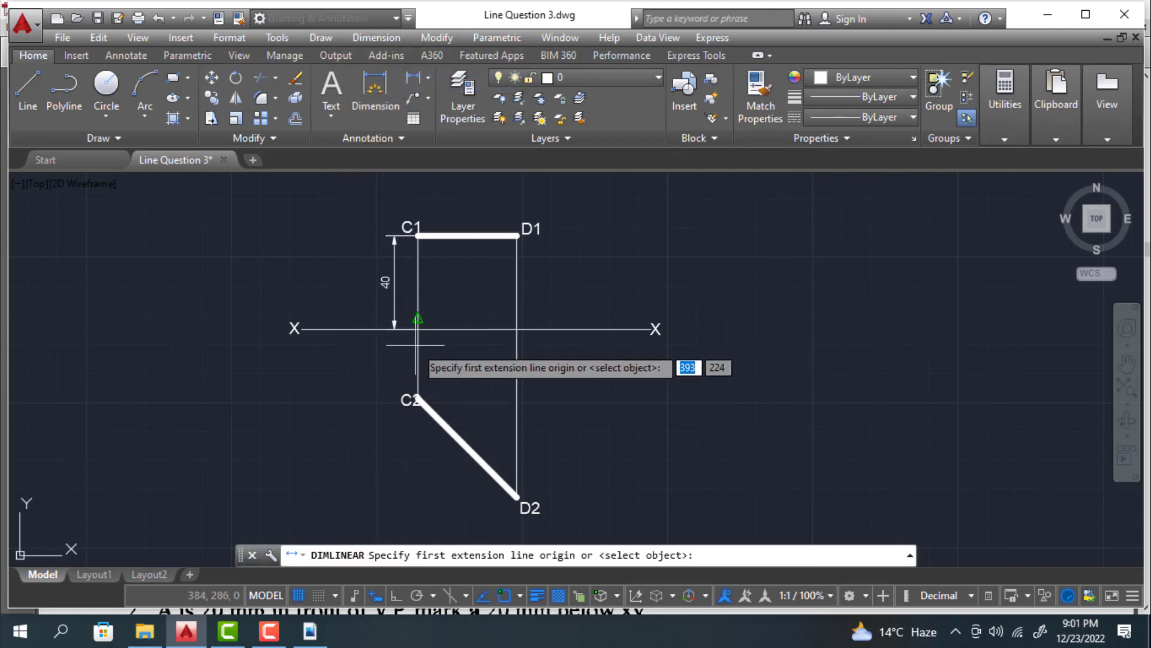
left_click(369, 39)
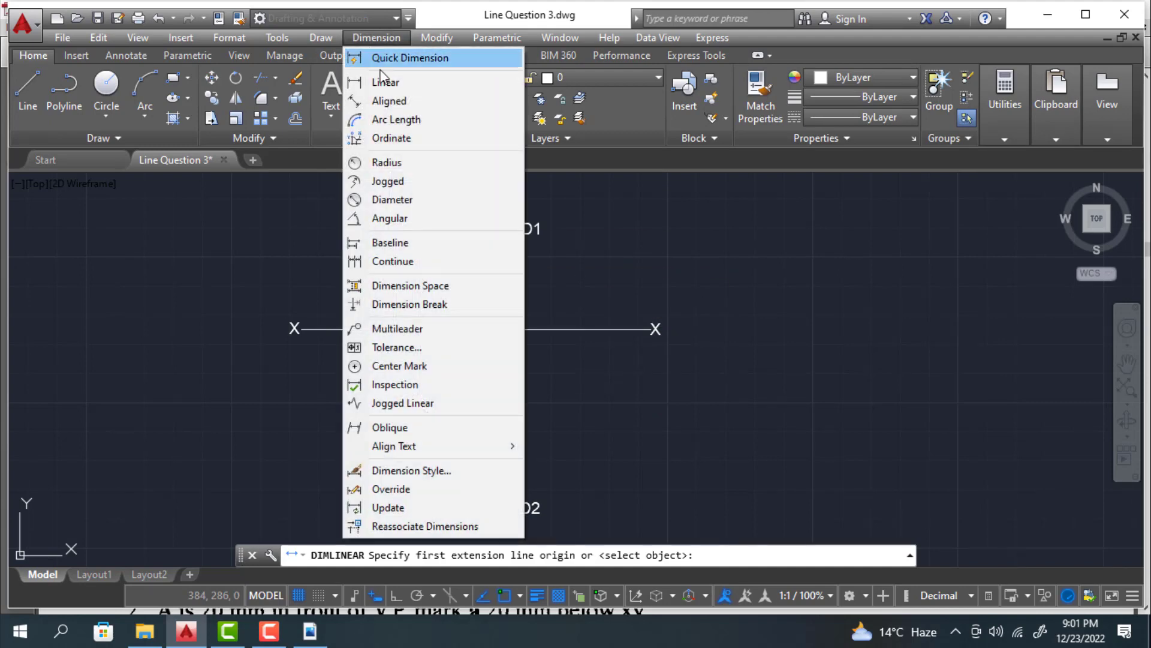
left_click(383, 80)
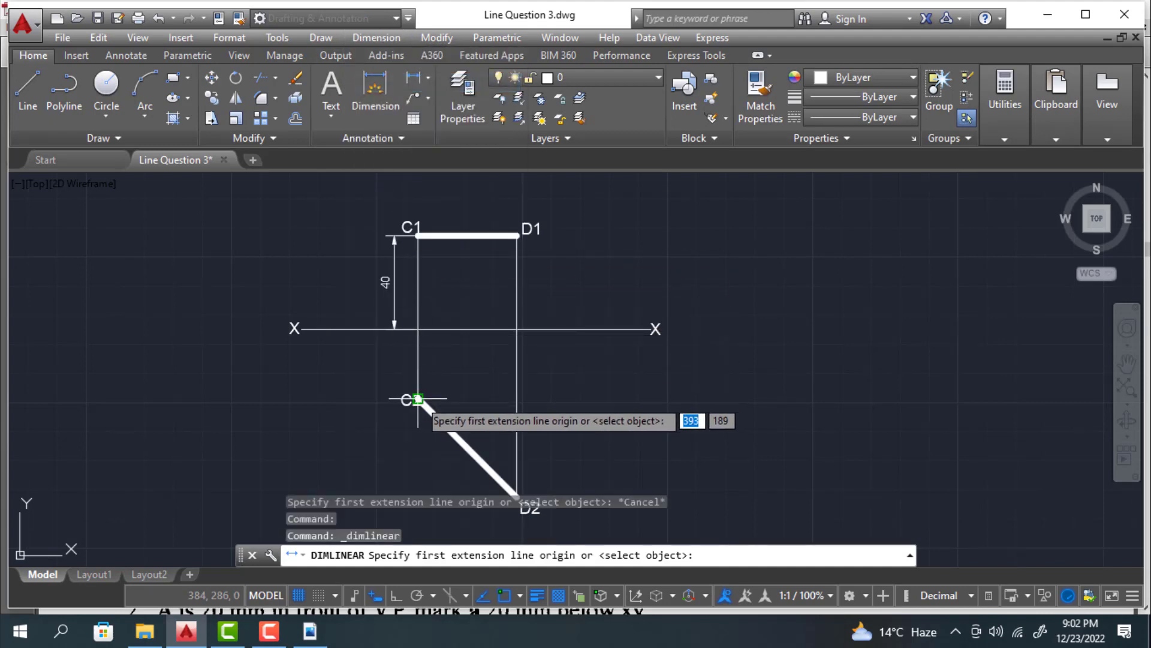
left_click(422, 397)
left_click(418, 328)
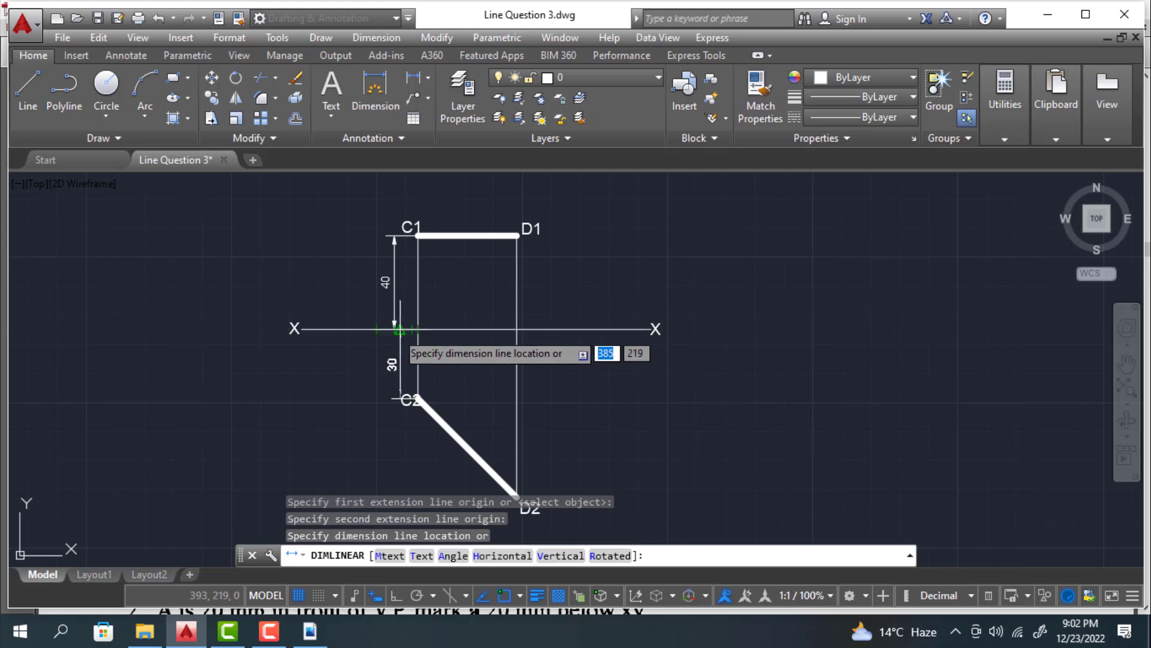
left_click(393, 330)
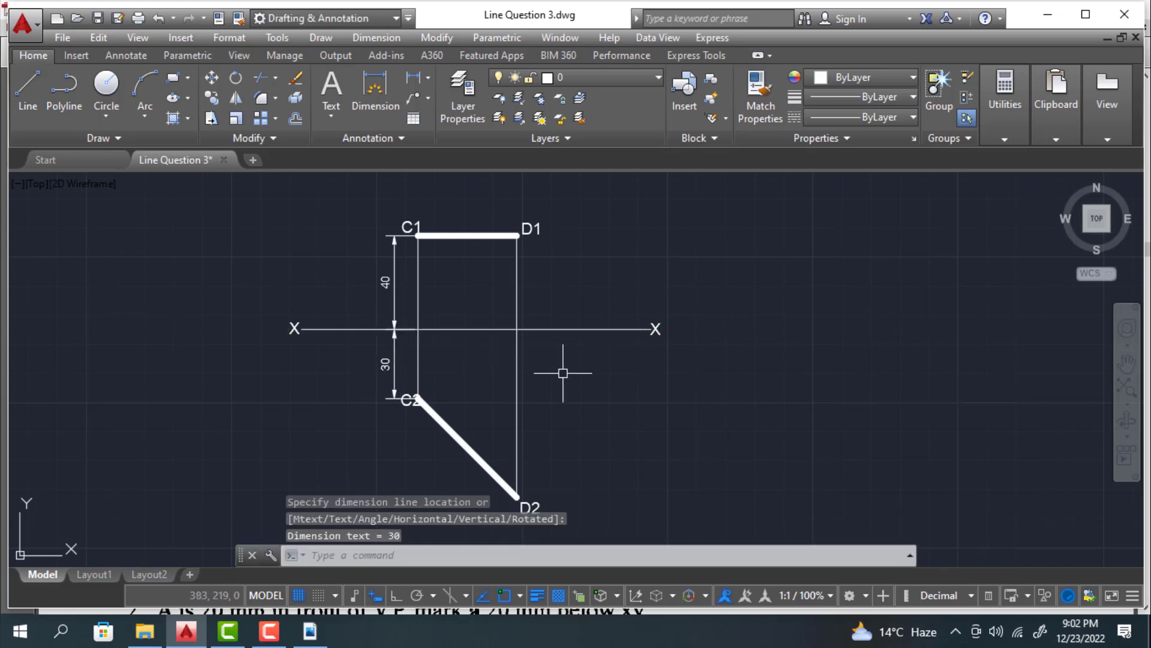
Step: Add a horizontal linear dimension between C1 and D1, turning Ortho on and placing it above the line
middle_click_drag(547, 289, 552, 292)
left_click(385, 40)
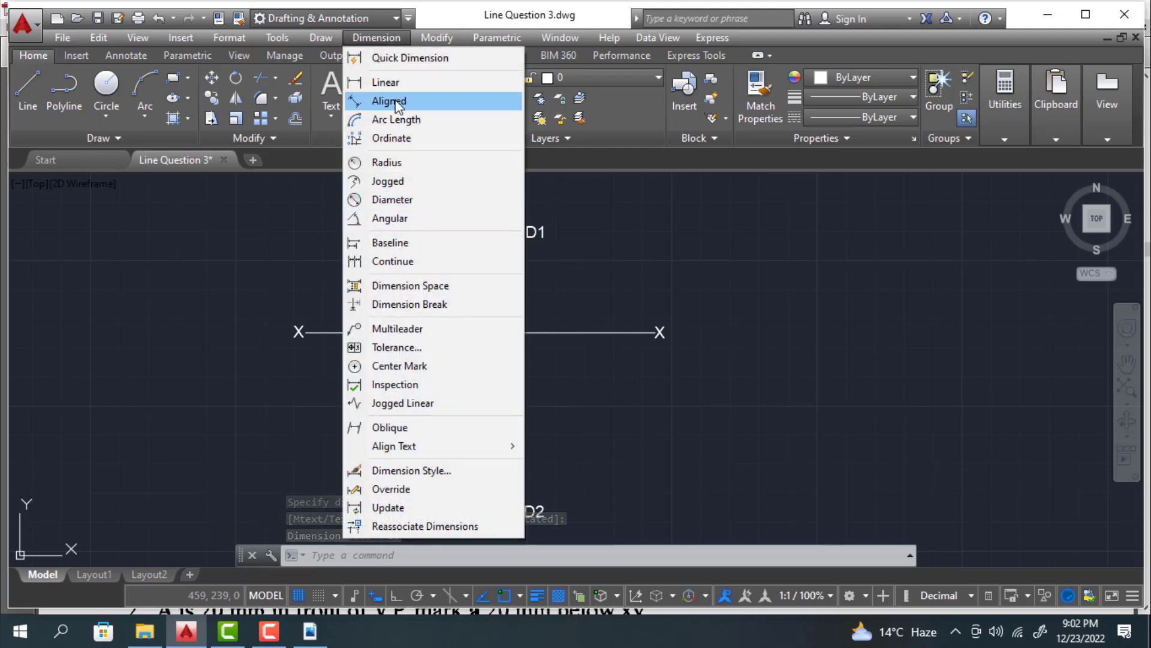
left_click(391, 84)
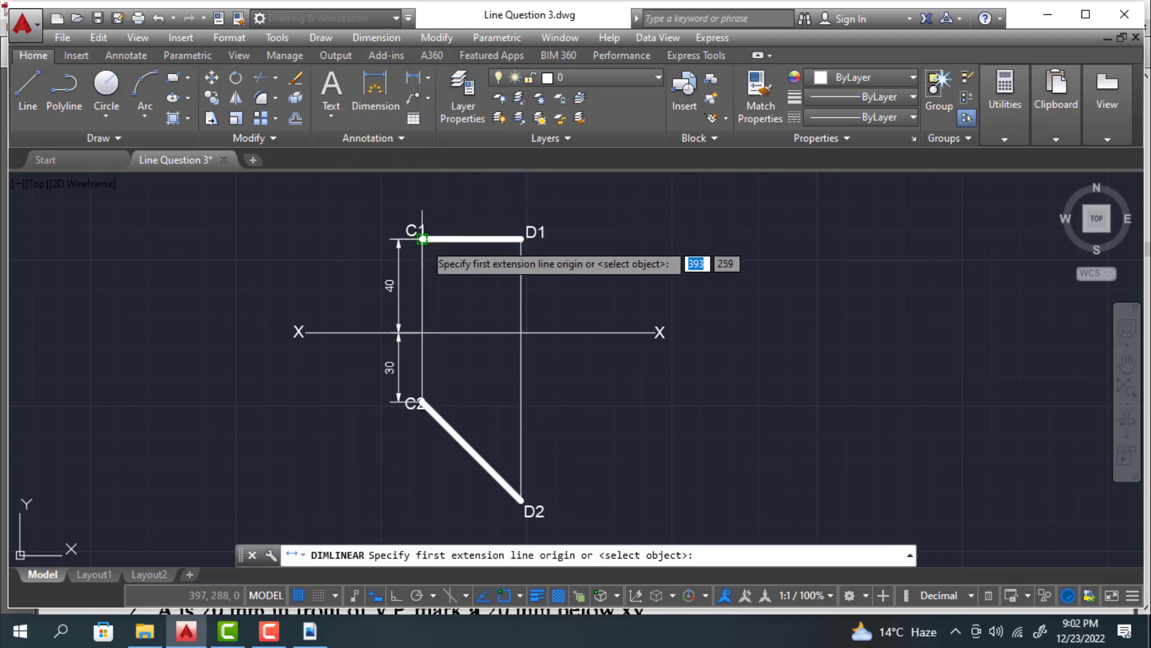
left_click(422, 238)
left_click(521, 238)
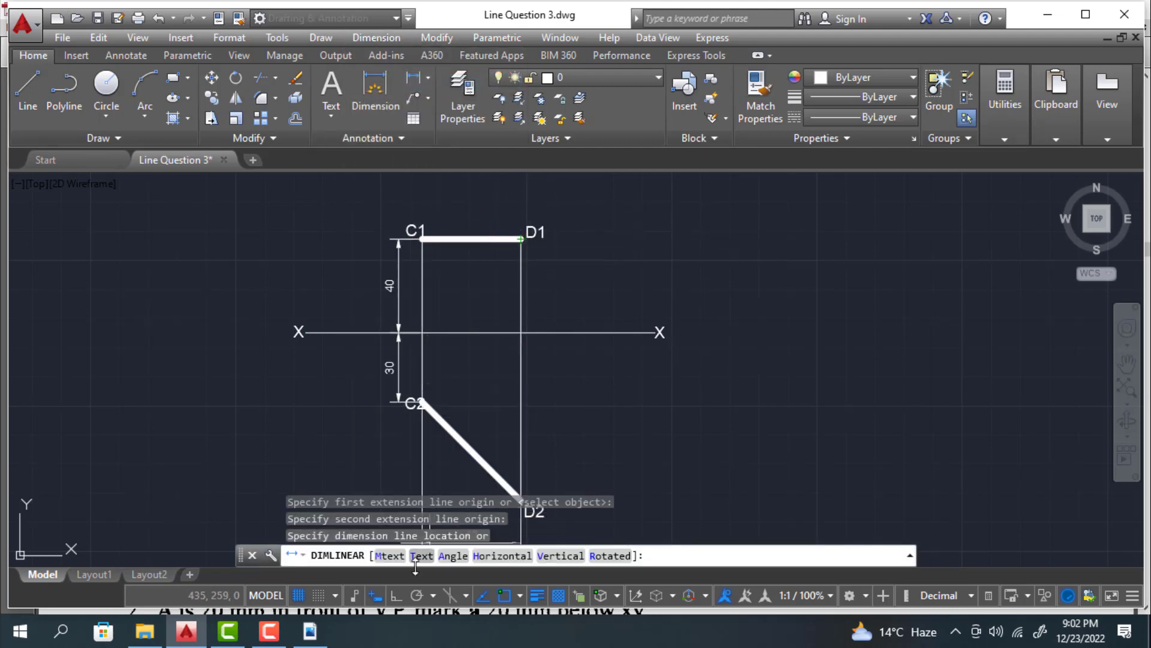
left_click(396, 596)
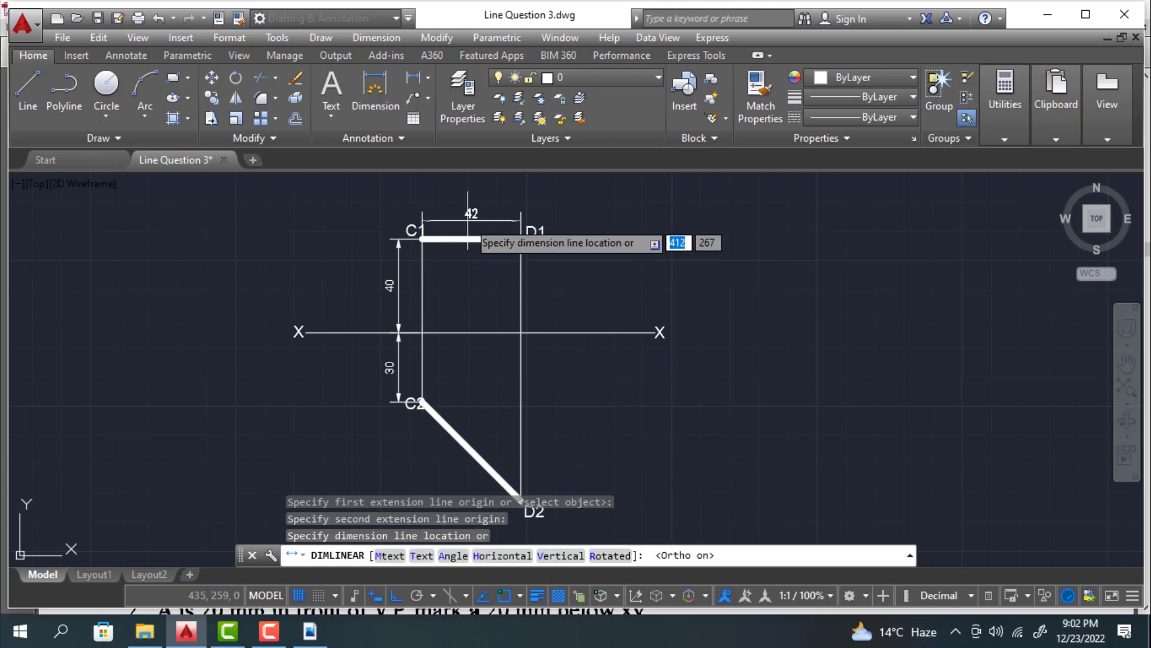
left_click(469, 216)
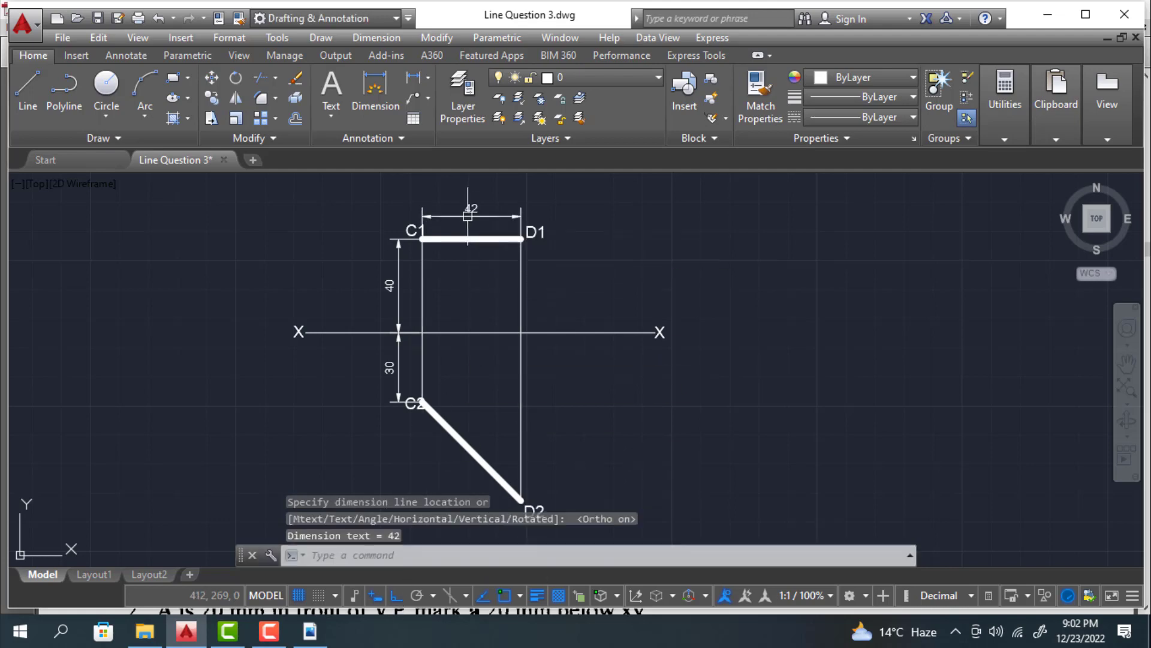
Step: Add an aligned dimension along the inclined line from C2 to D2, placed below and parallel to the line
scroll(572, 293, "down", 2)
middle_click_drag(596, 308, 516, 280)
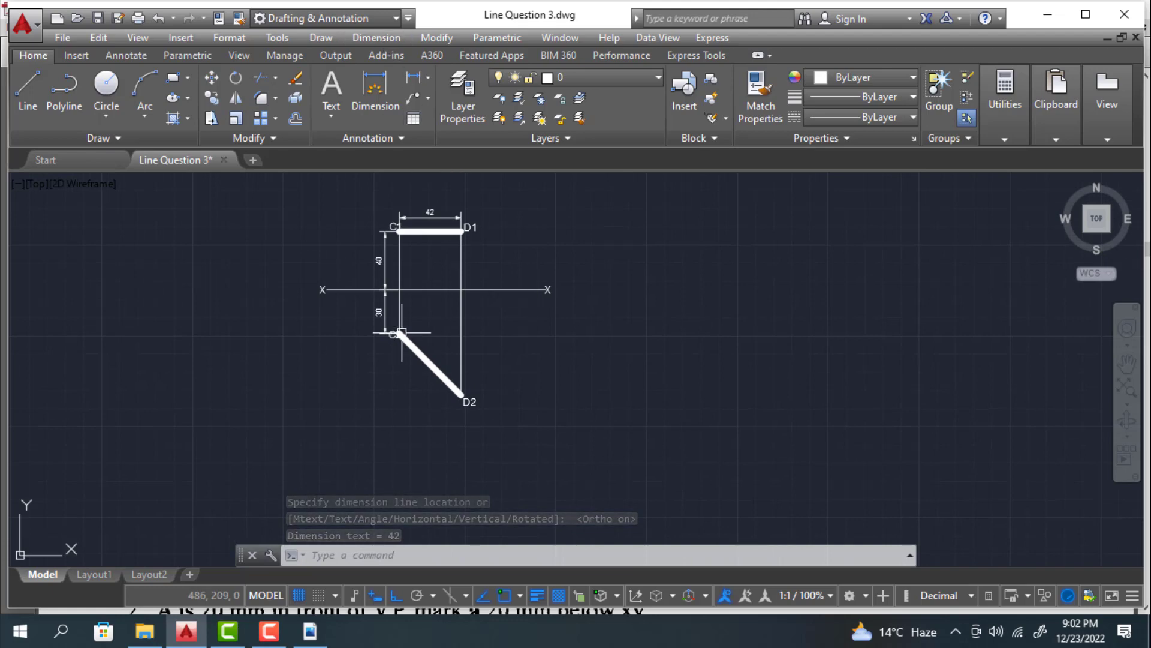
left_click(364, 38)
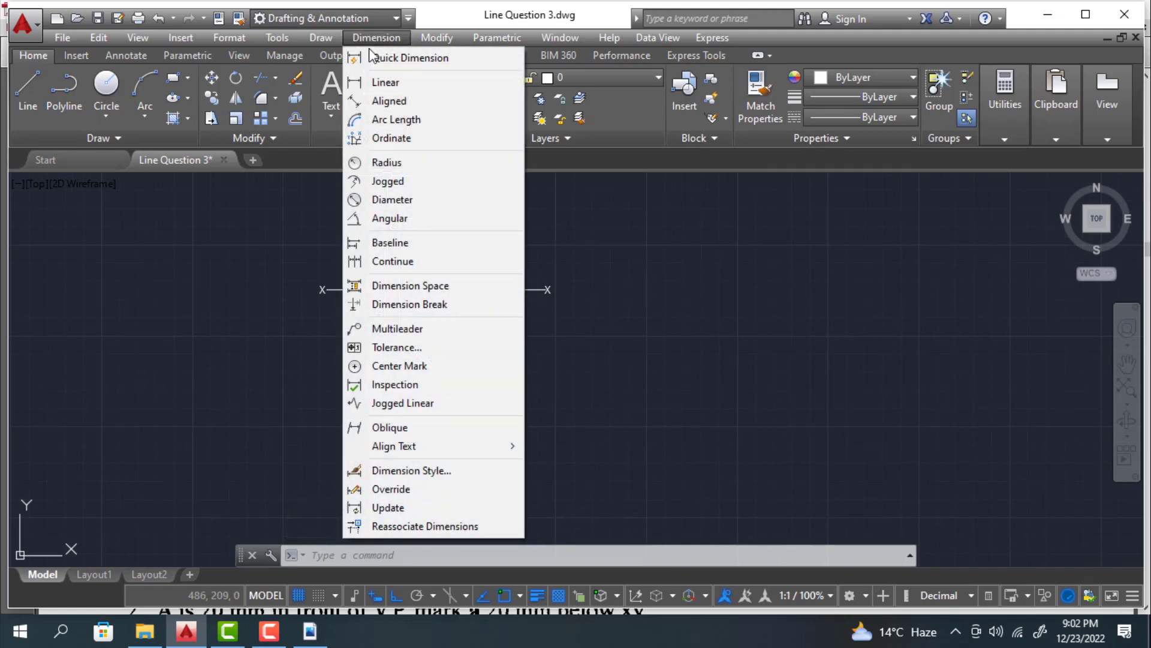
left_click(381, 100)
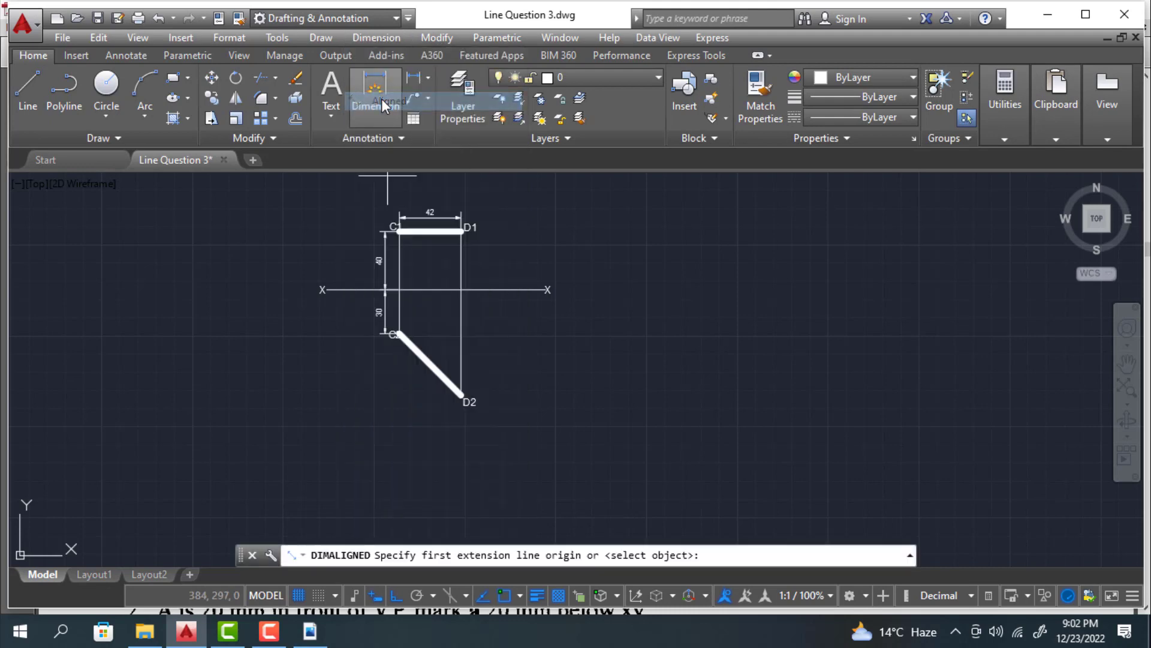
left_click(398, 333)
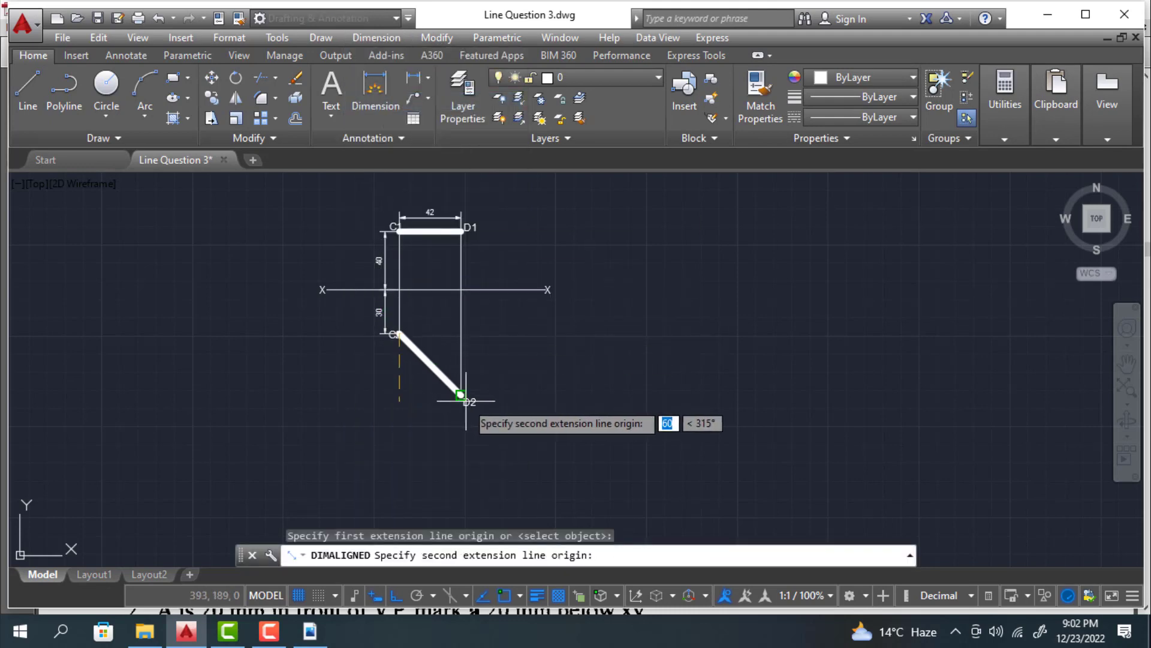
left_click(460, 394)
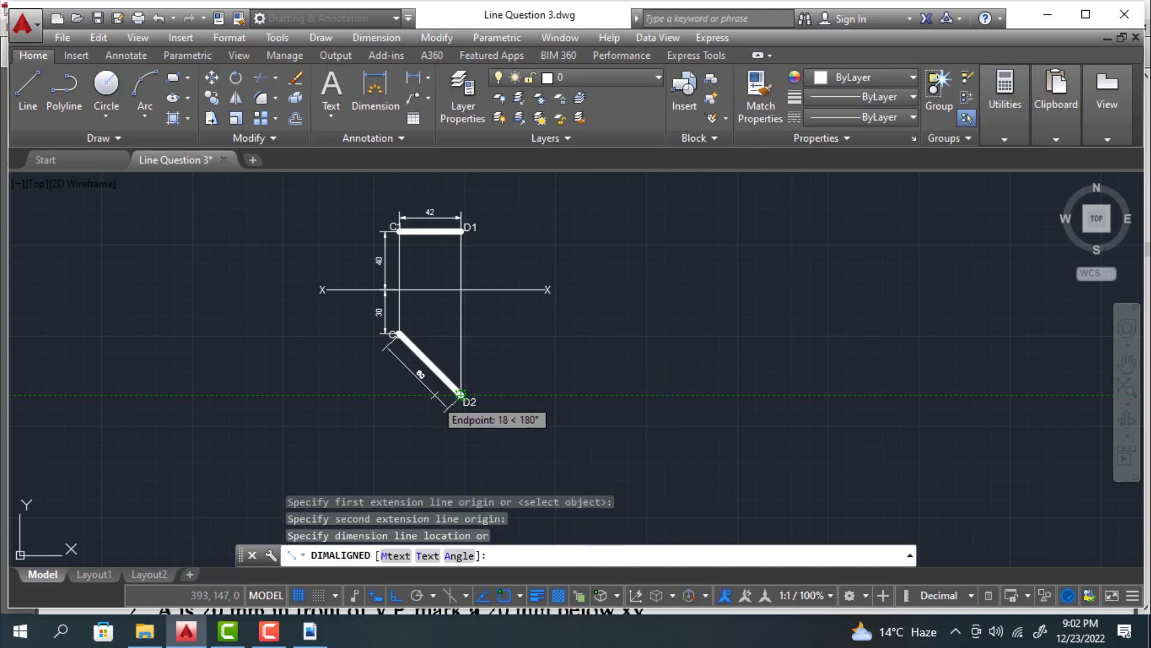
left_click(444, 400)
Step: Move the C2 label clear of the dimension lines to just right of and above its endpoint, with Ortho off
scroll(498, 402, "up", 1)
scroll(510, 426, "up", 2)
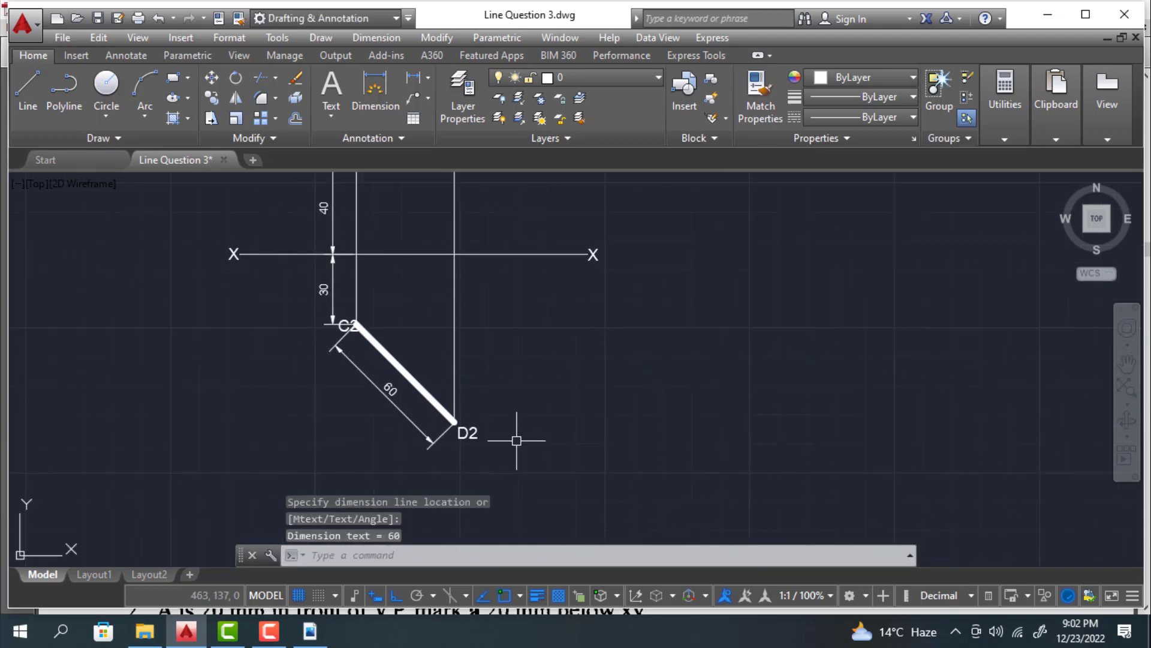
middle_click_drag(536, 370, 550, 401)
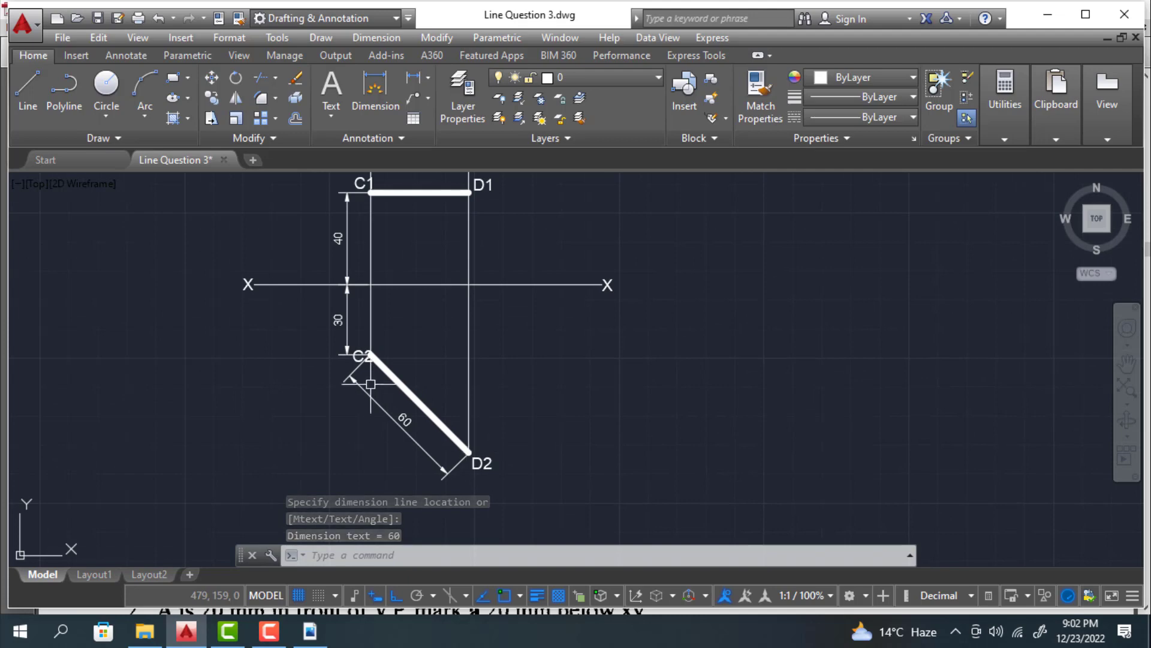
scroll(360, 357, "up", 4)
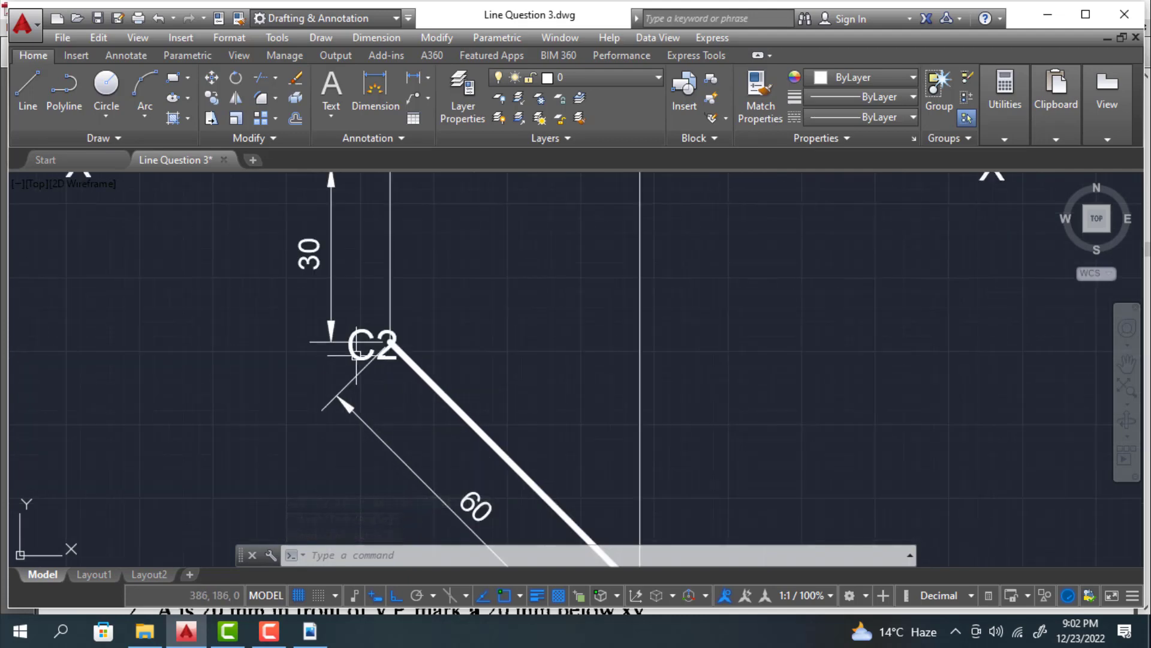
left_click(356, 353)
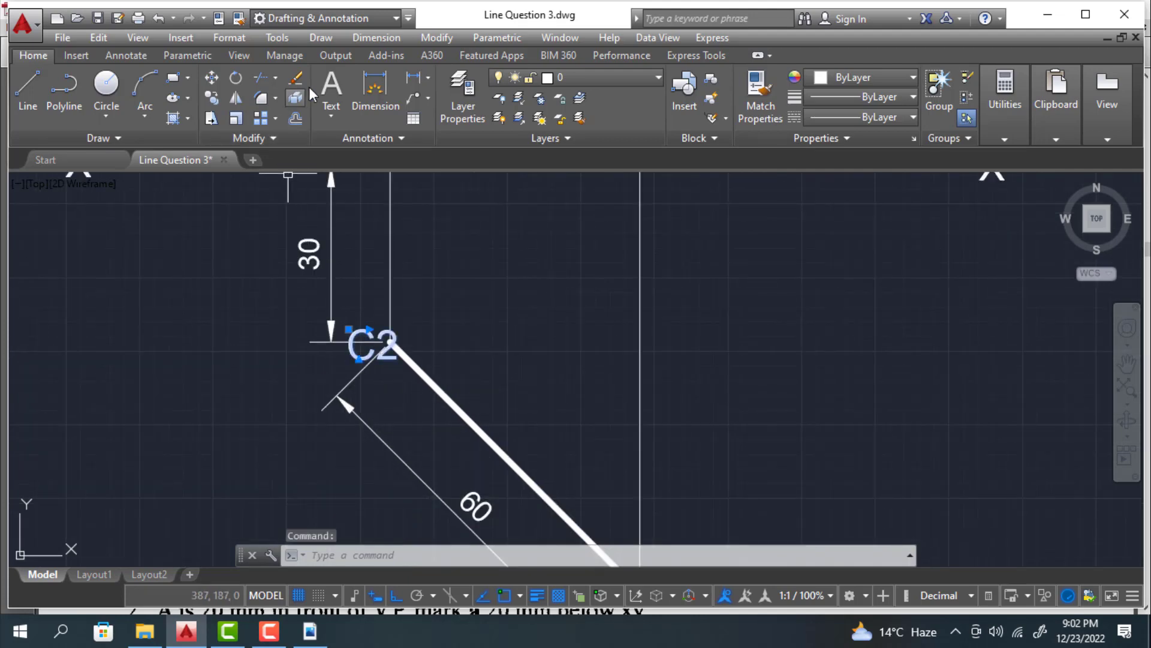
left_click(214, 86)
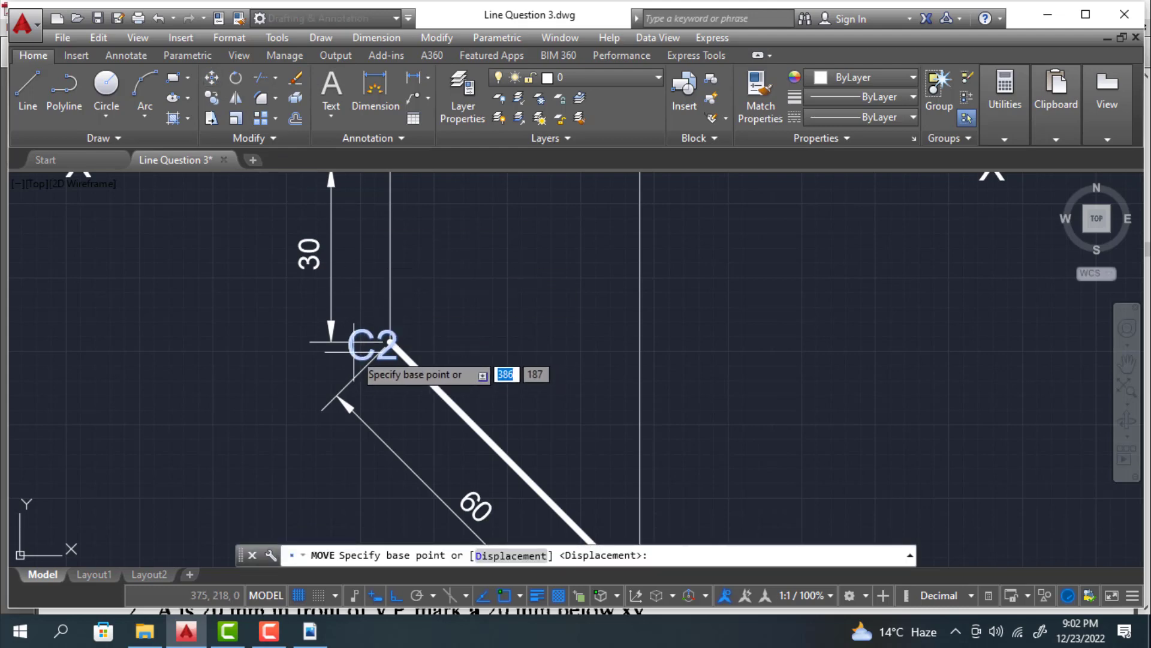
left_click(360, 347)
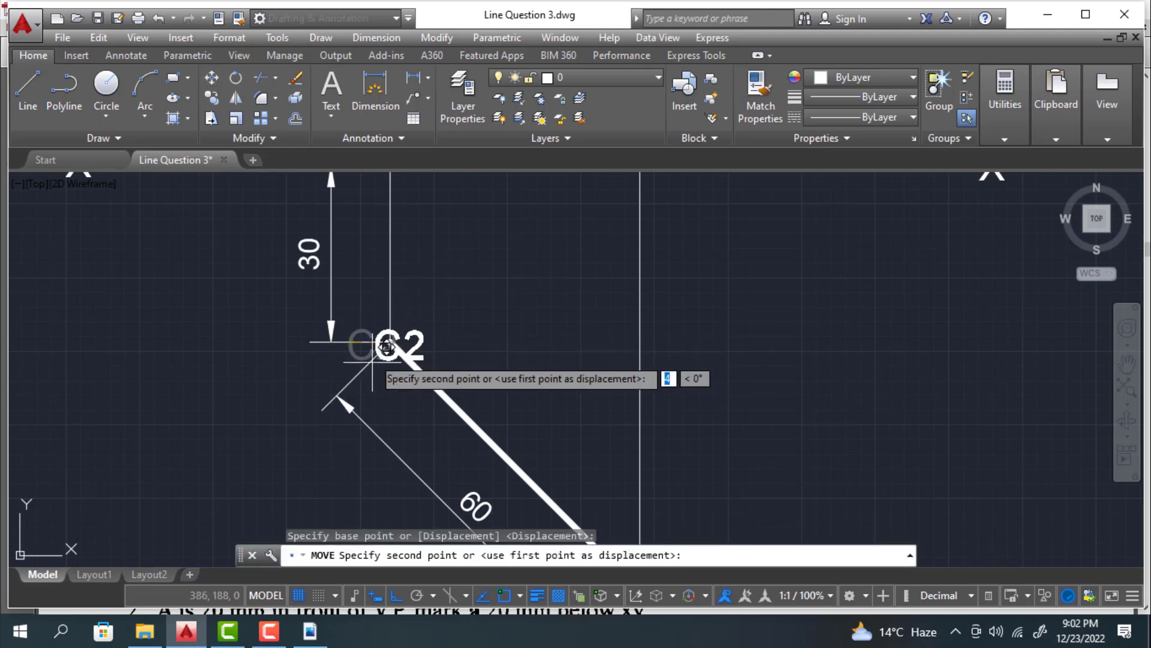
key("F8")
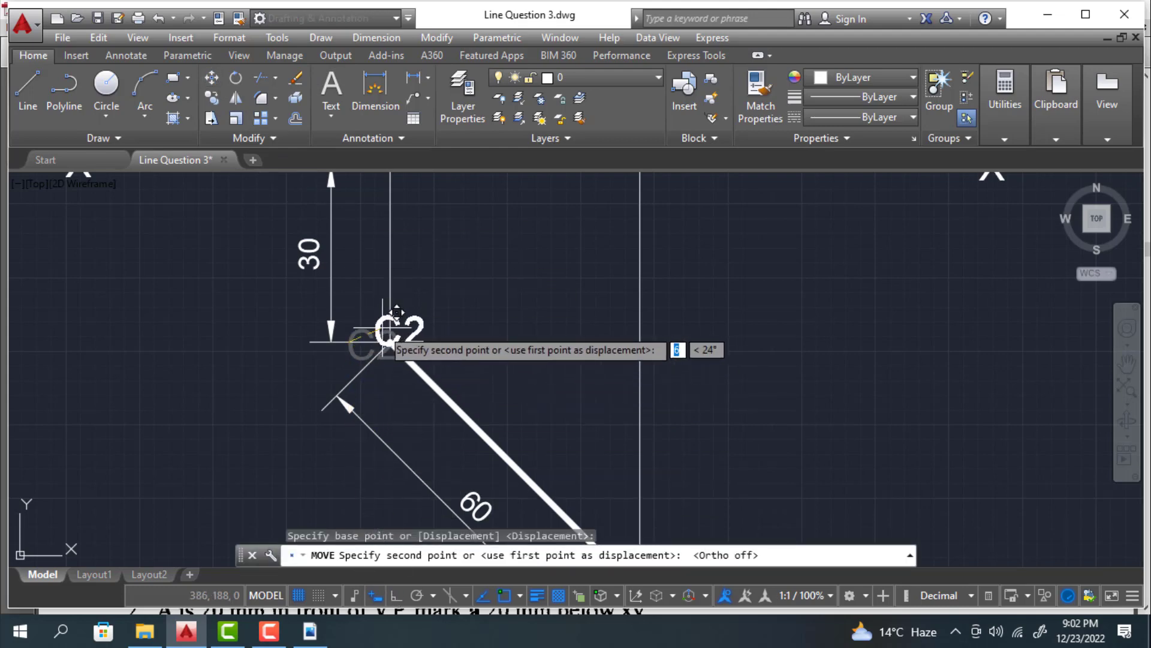
left_click(400, 326)
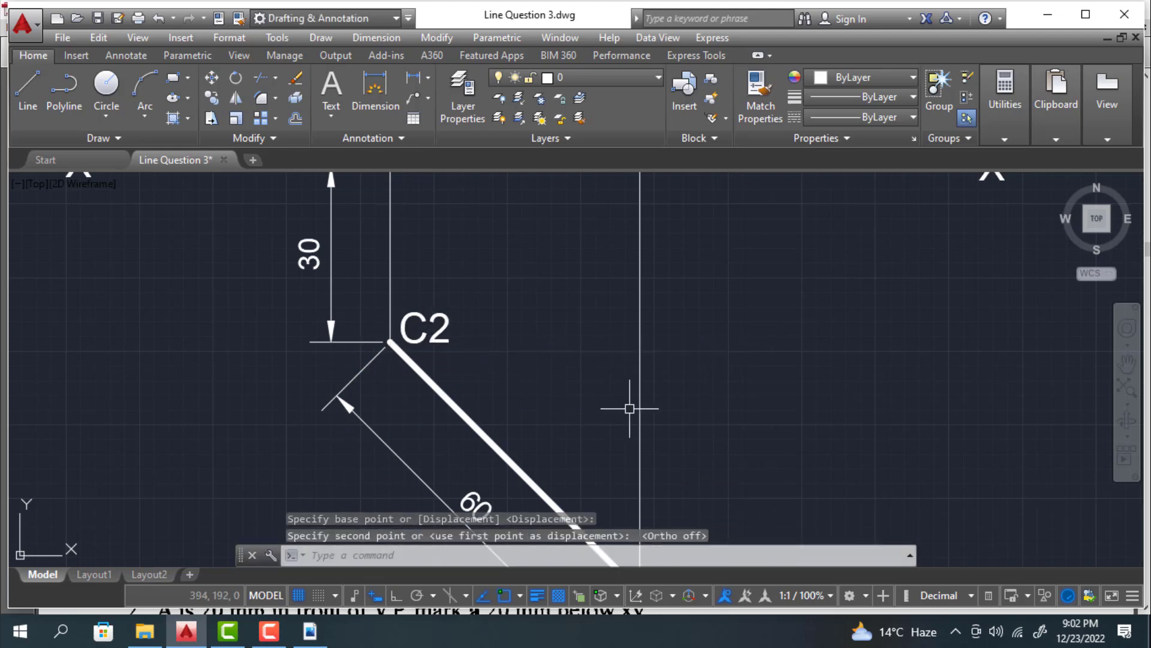
Step: Move the D2 label upward so it sits directly beside the lower end of the inclined line
middle_click_drag(728, 399, 618, 330)
scroll(616, 371, "down", 2)
middle_click_drag(615, 372, 574, 358)
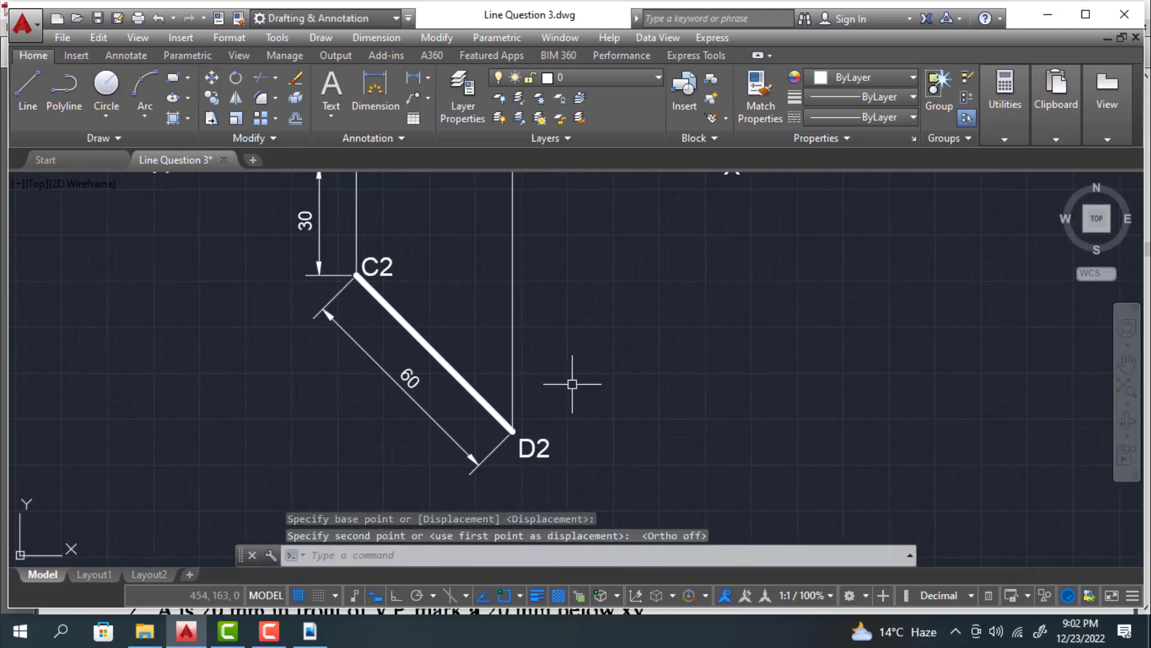
left_click(528, 443)
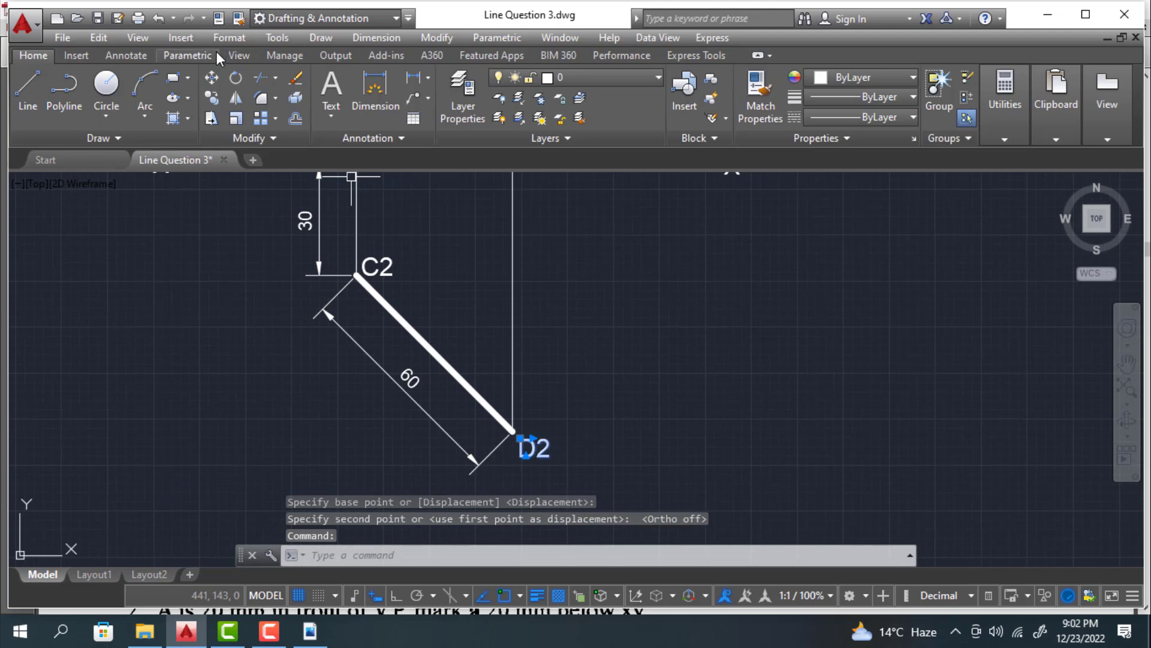
left_click(212, 78)
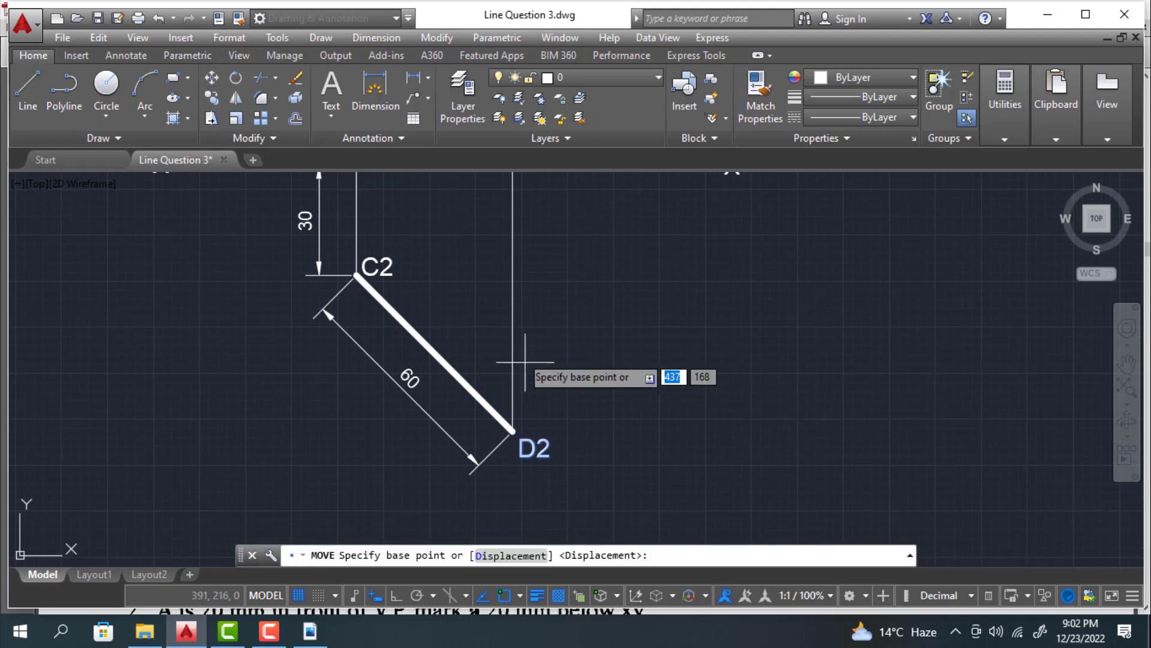
left_click(530, 444)
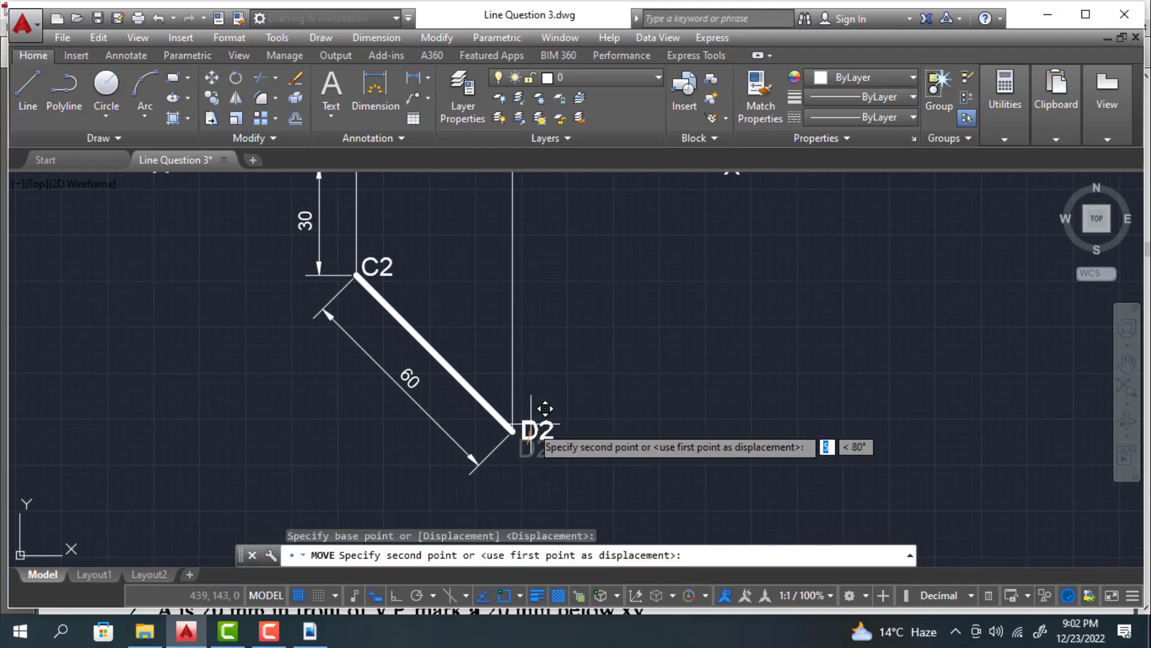
left_click(543, 408)
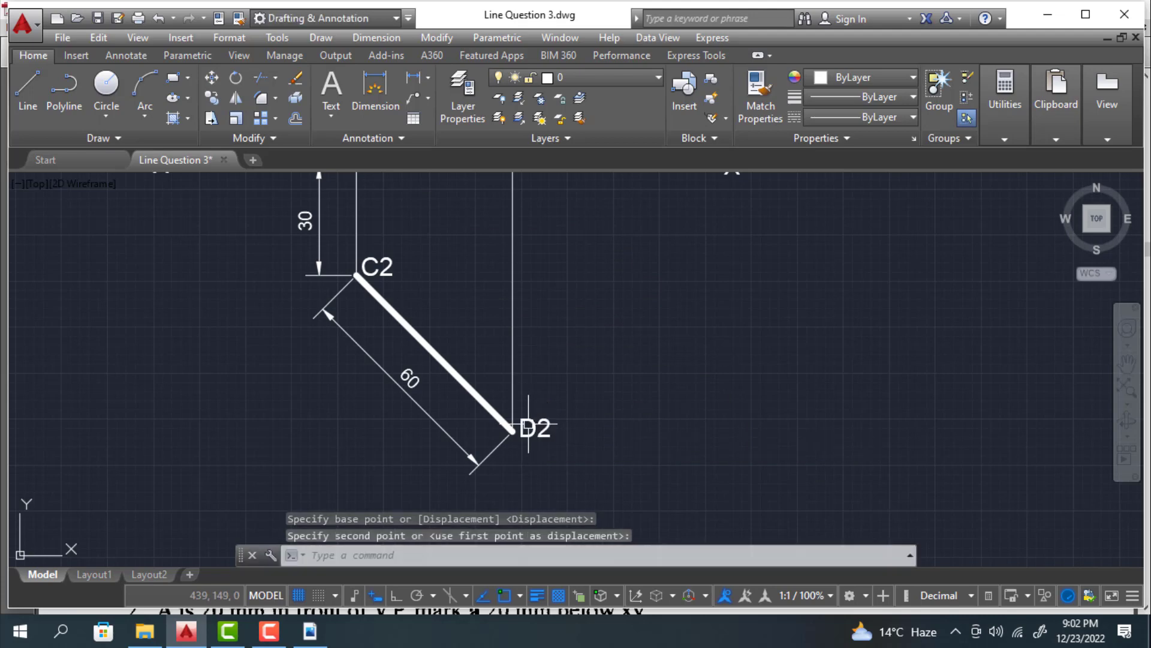
Step: Move the C1 label slightly left so it clears the extension line of the horizontal dimension
scroll(558, 263, "down", 2)
middle_click_drag(588, 252, 555, 419)
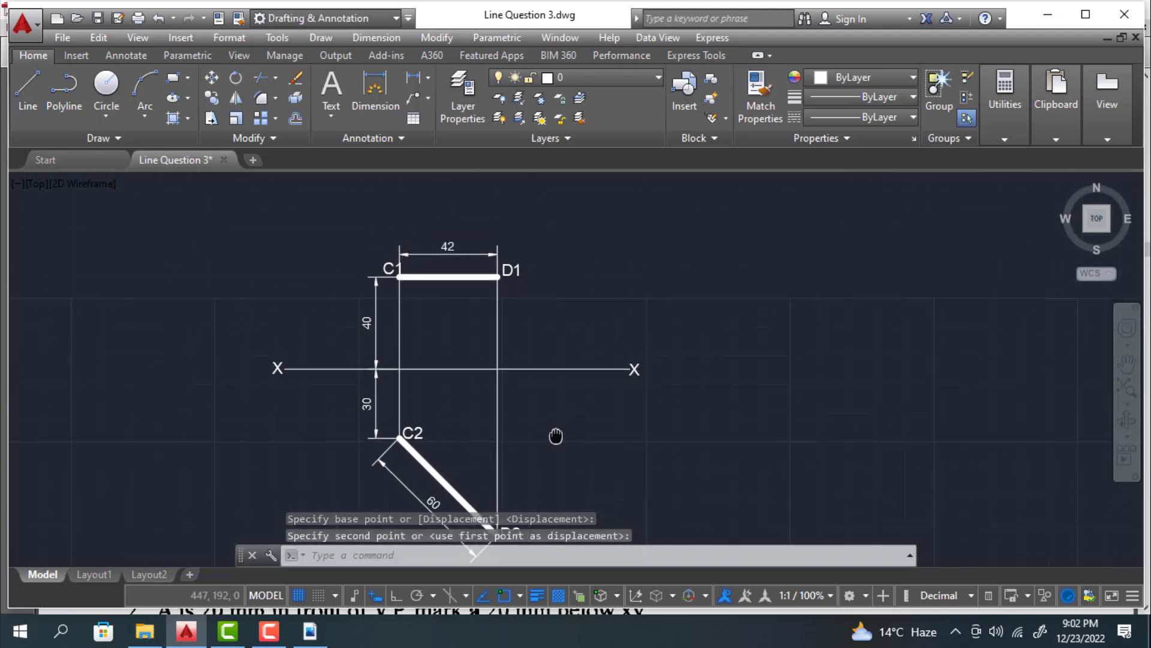
scroll(445, 312, "up", 3)
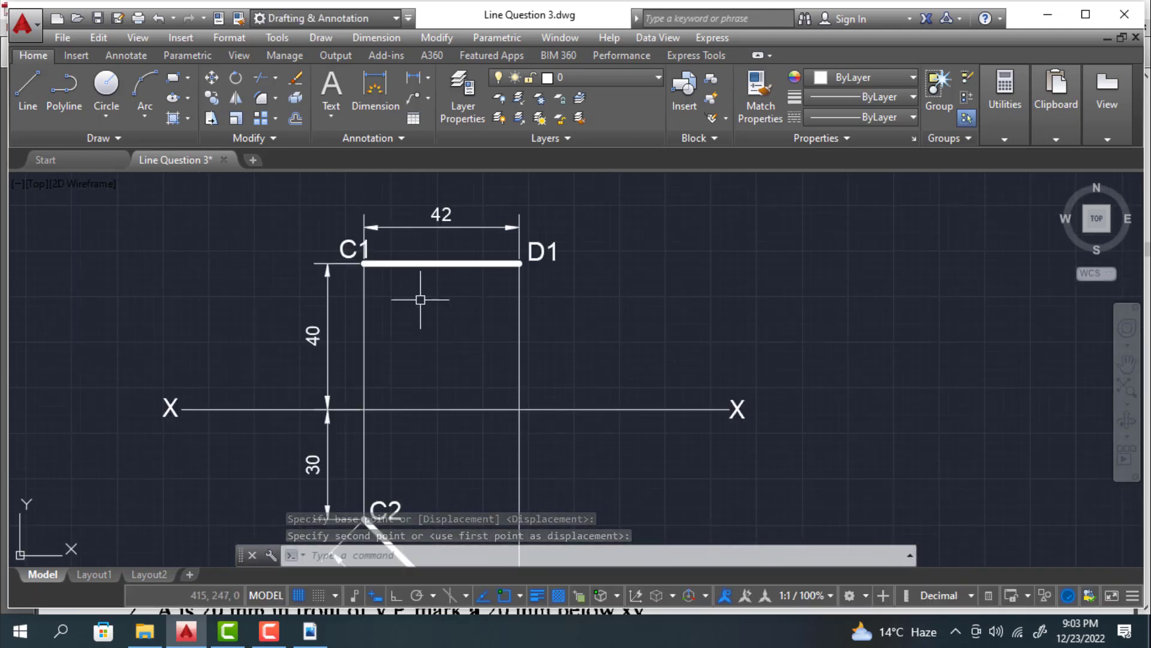
left_click(349, 294)
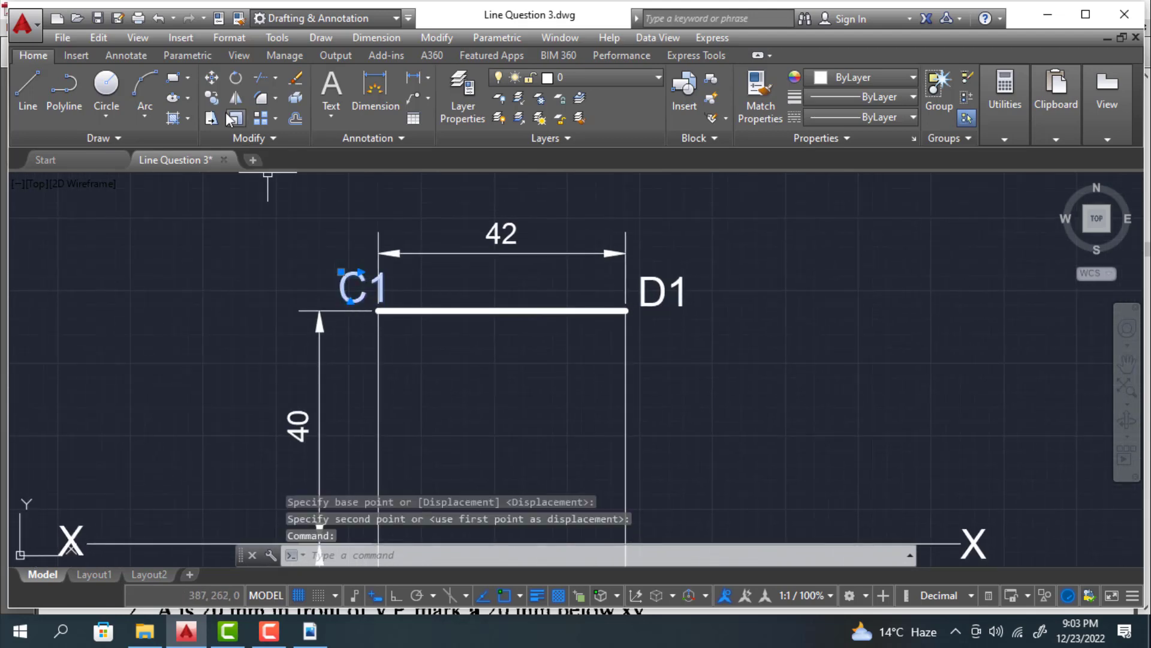
left_click(212, 78)
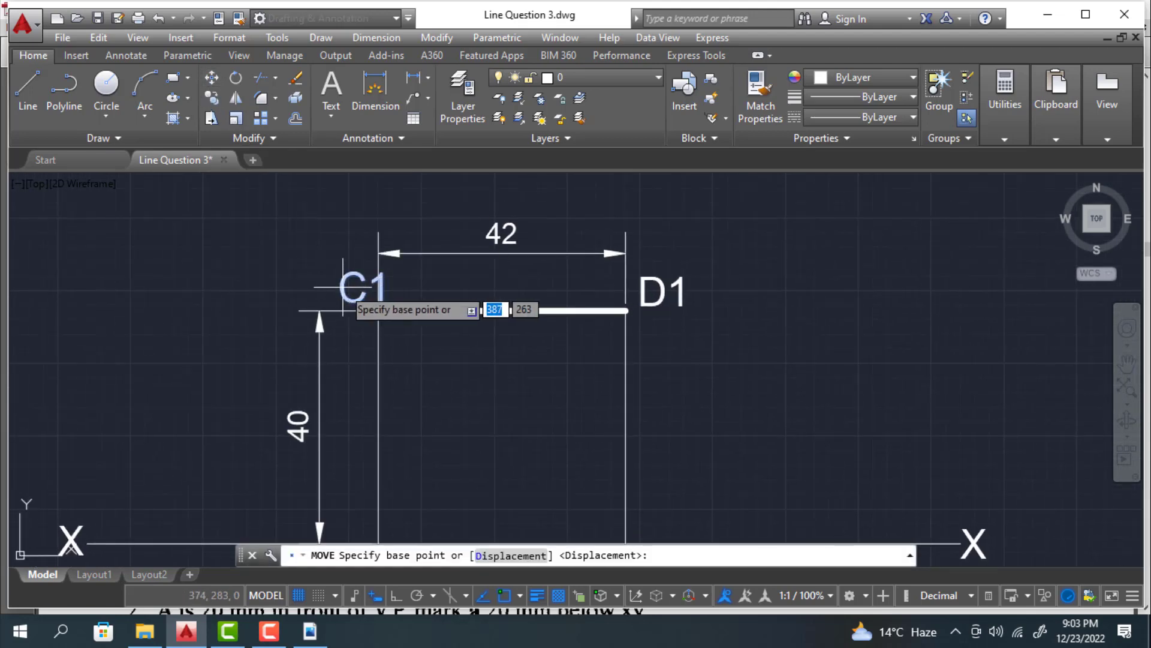
left_click(359, 275)
left_click(340, 274)
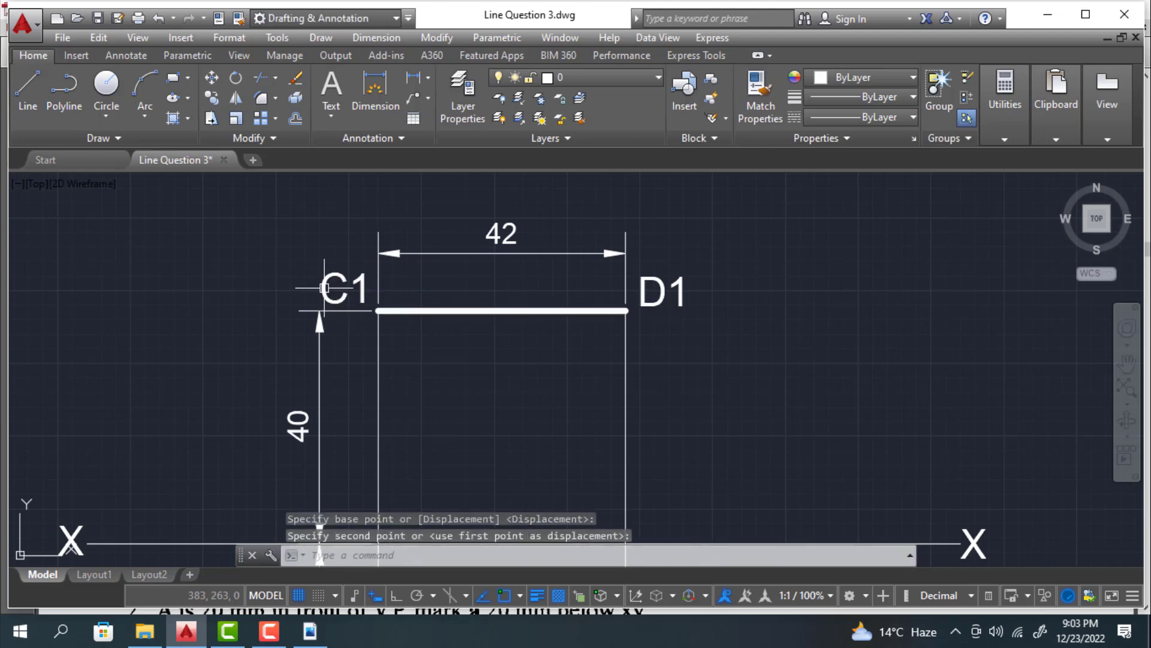
scroll(681, 338, "down", 2)
middle_click_drag(734, 386, 625, 307)
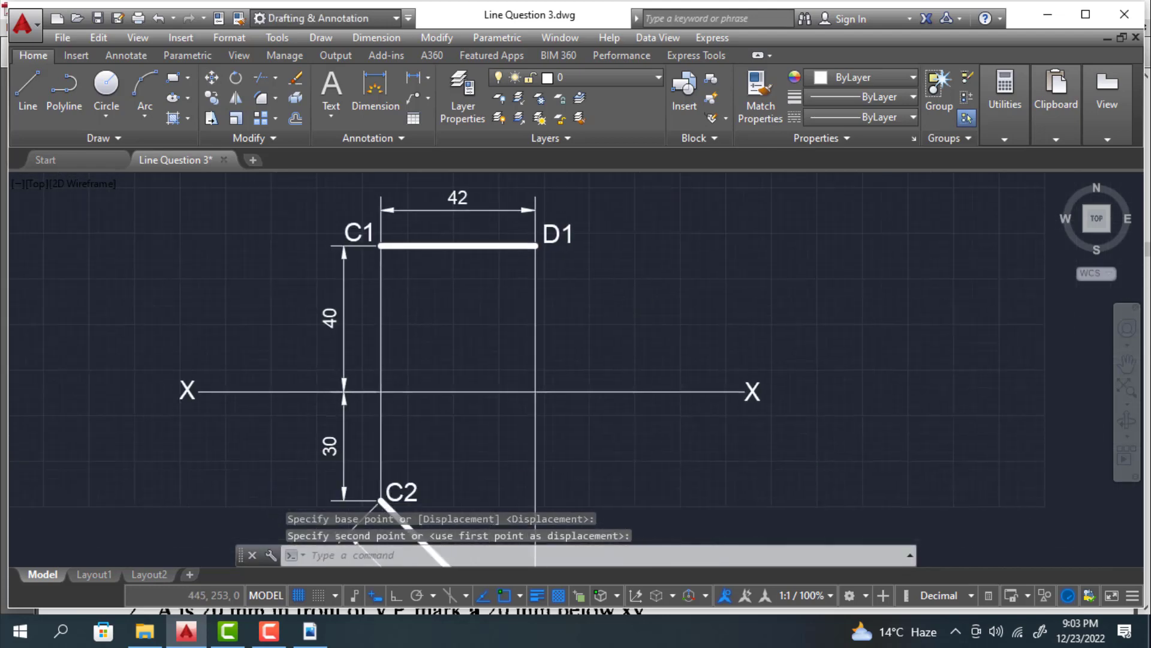
Step: Prefix the problem statement text above the projections with "Question No. 3 : " and finish the text edit
scroll(625, 306, "down", 1)
scroll(688, 362, "down", 1)
mouse_move(687, 362)
middle_mouse_down()
mouse_move(583, 309)
mouse_move(553, 346)
mouse_move(599, 344)
mouse_move(562, 341)
middle_mouse_up()
scroll(583, 310, "down", 2)
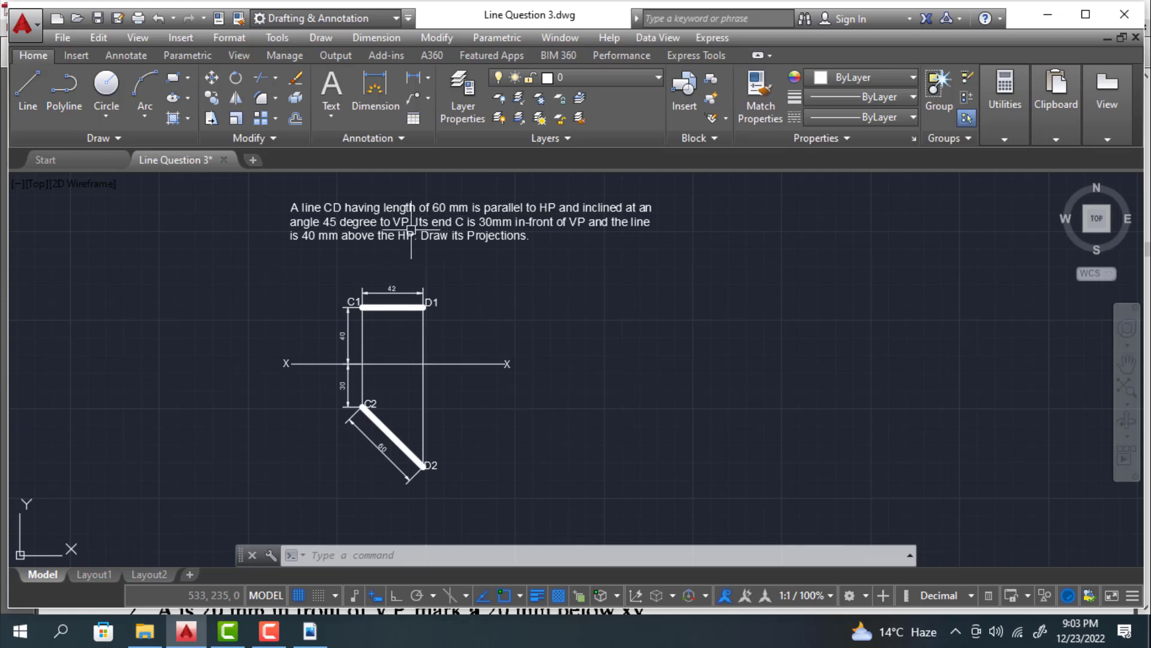
scroll(329, 235, "up", 2)
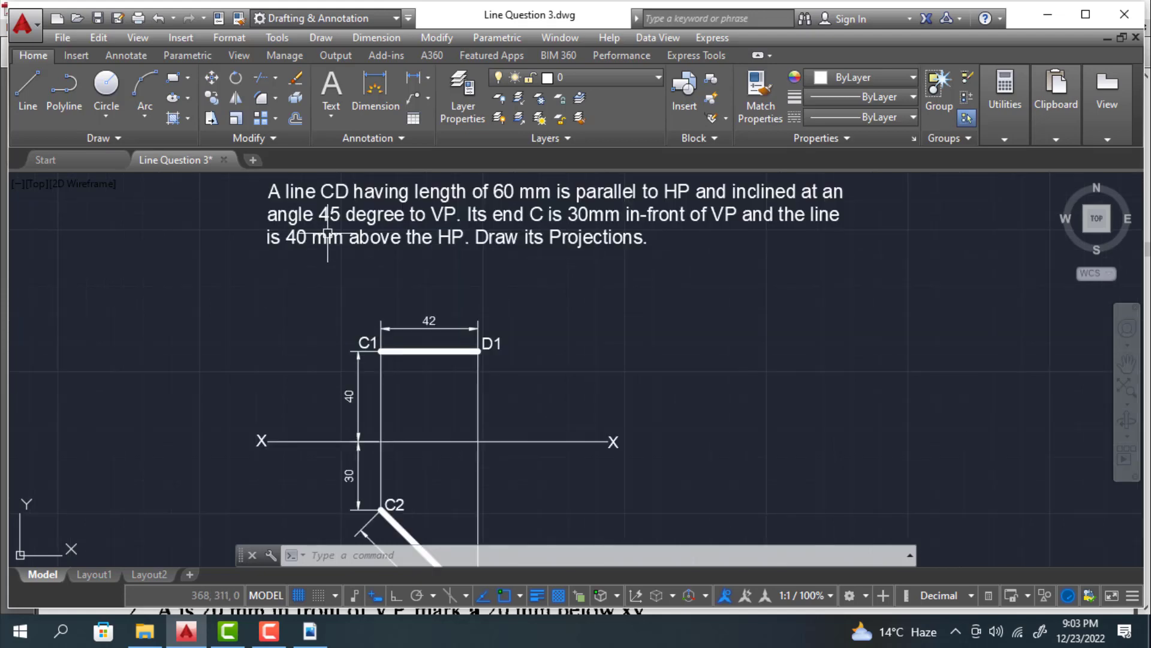
double_click(280, 201)
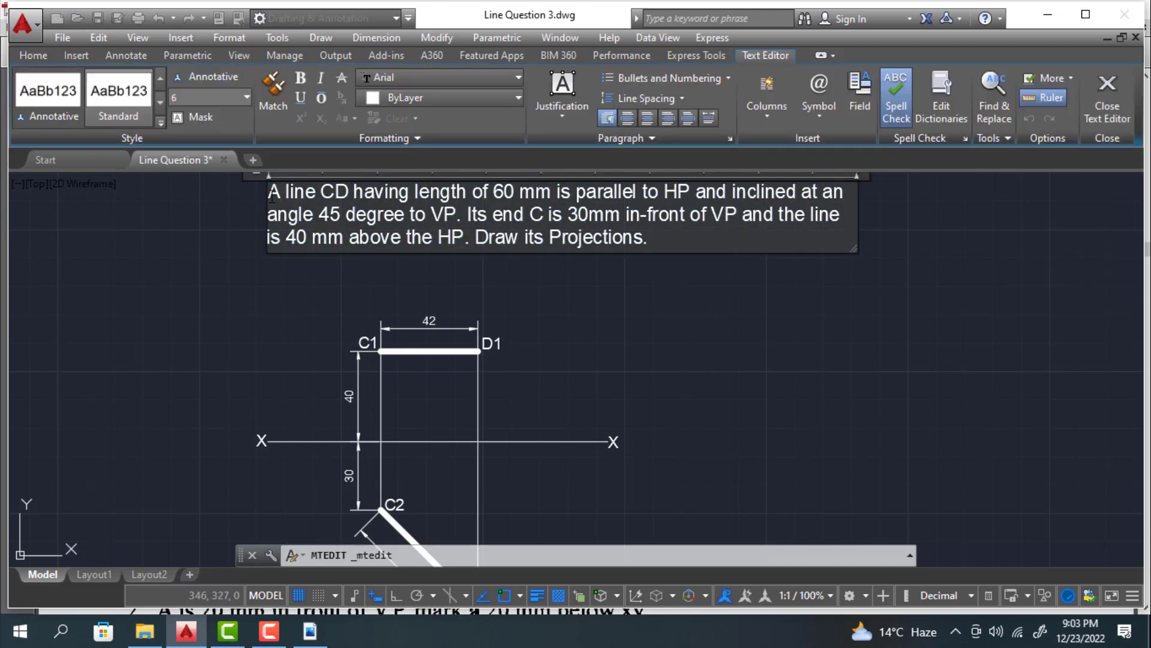
type("Q")
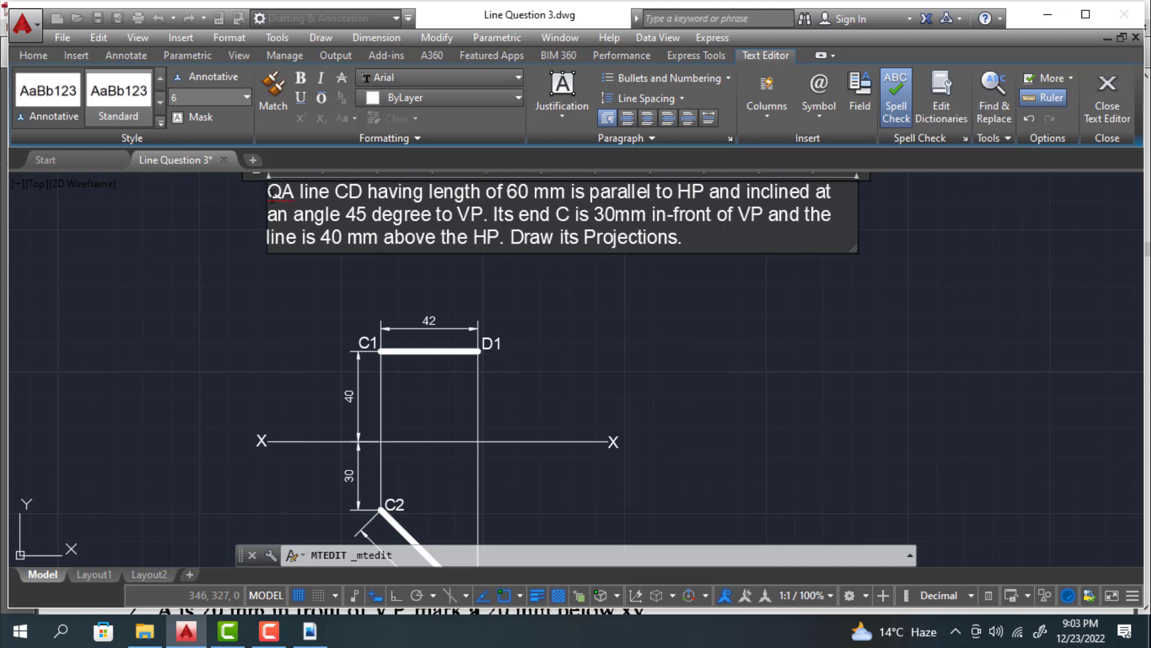
type("uestion ")
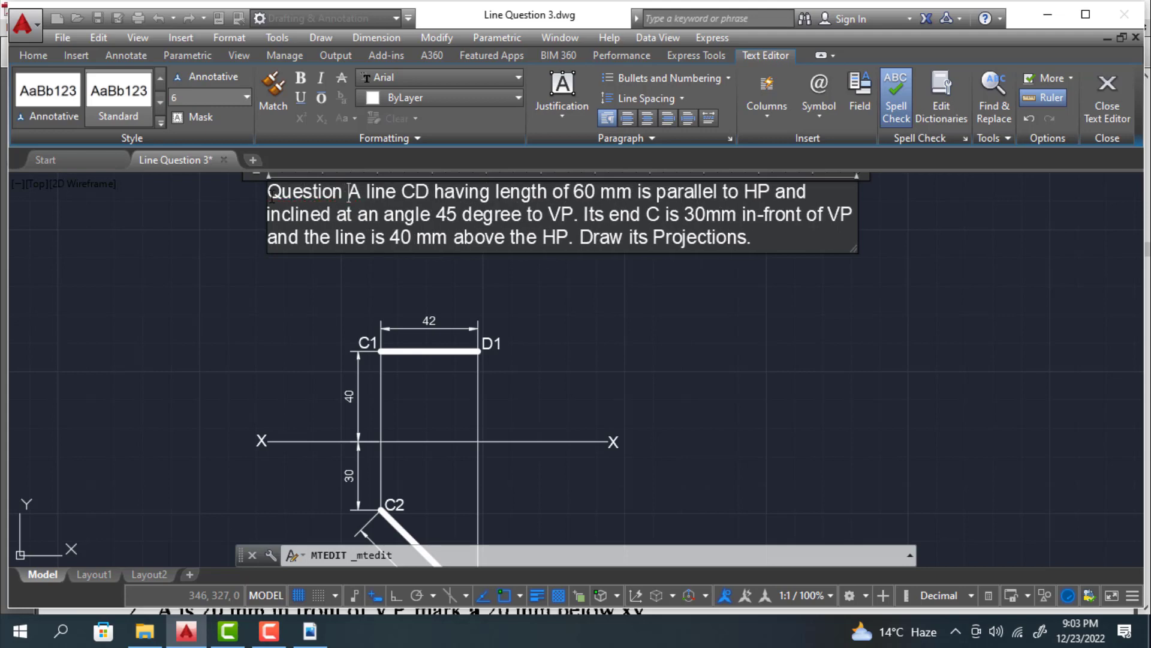
type("No. 3")
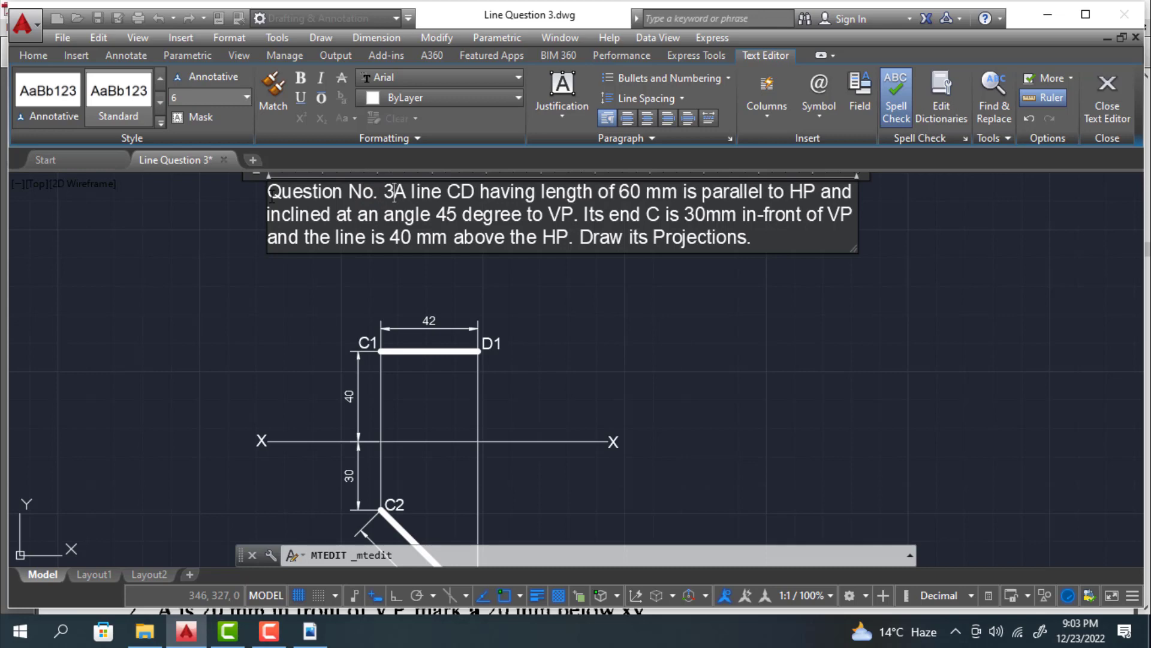
type(" :")
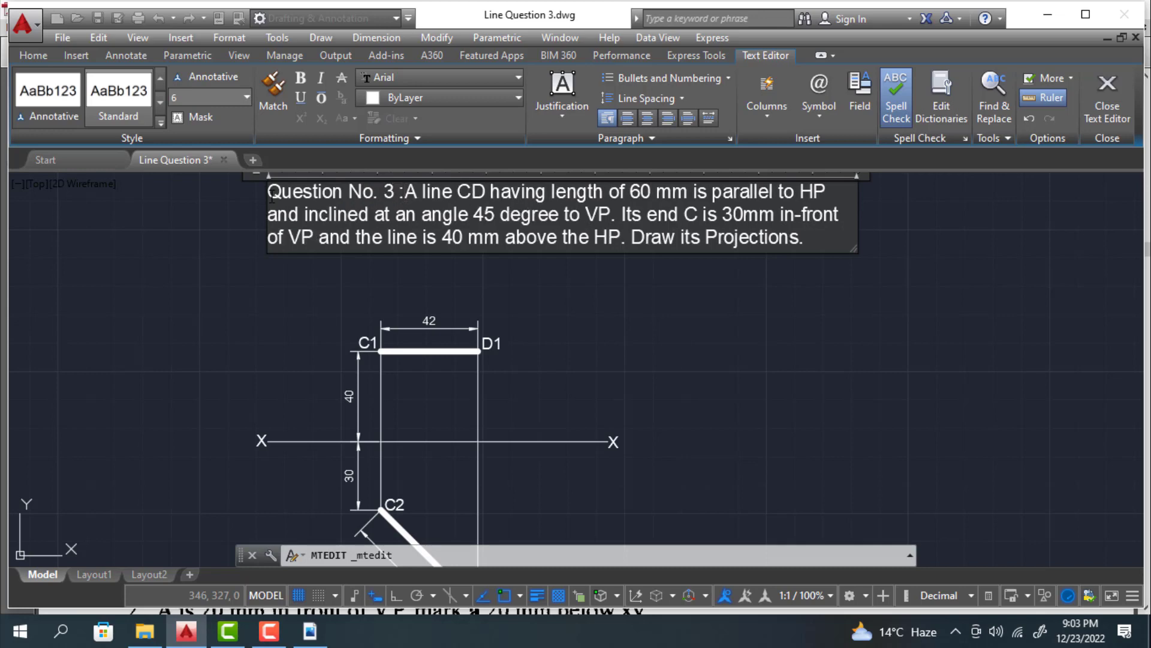
left_click(591, 322)
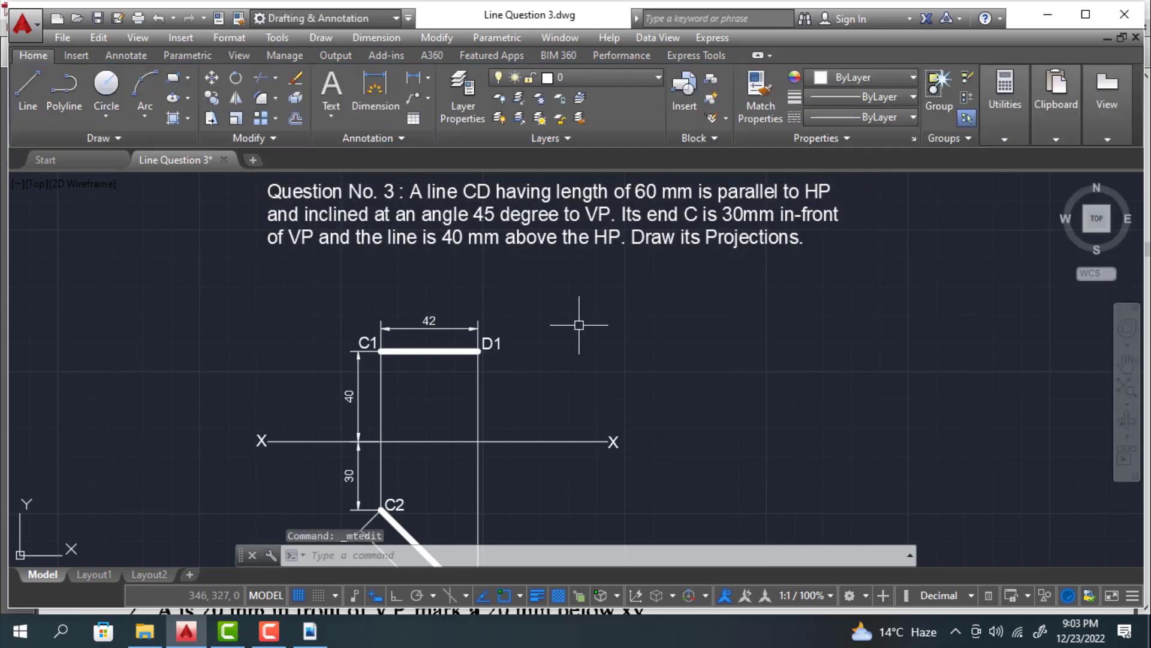
Step: Insert the drawing file Title block with Boundary A4 Sheet as a block in the empty space right of the projections
scroll(591, 321, "down", 2)
middle_click_drag(592, 321, 592, 299)
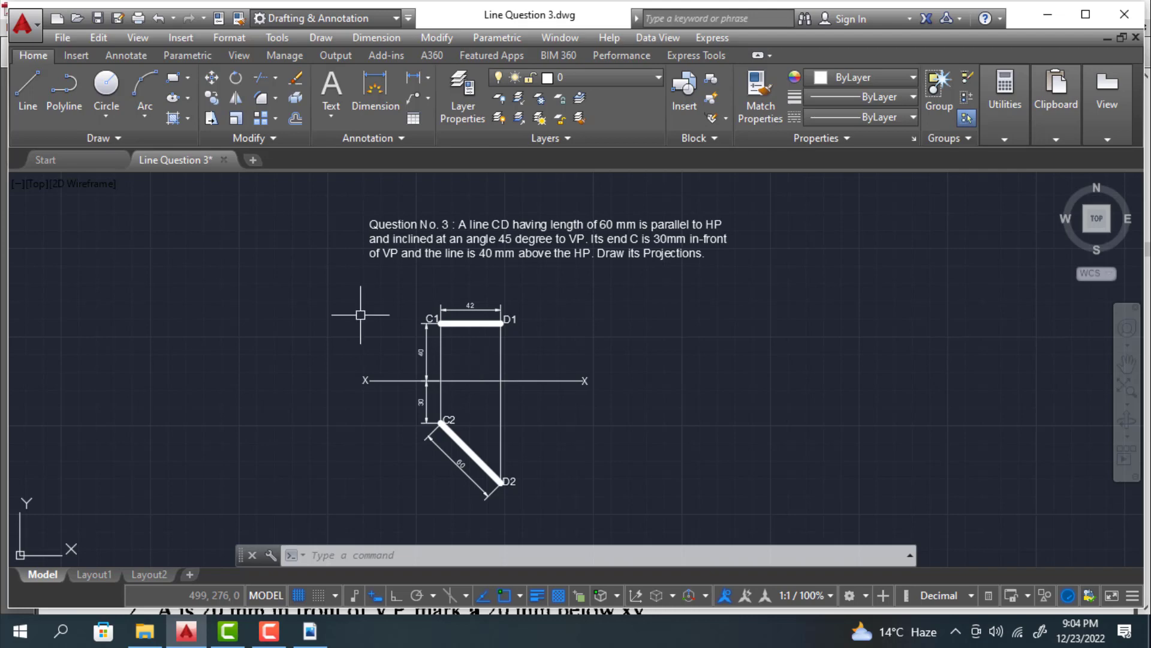
left_click(70, 55)
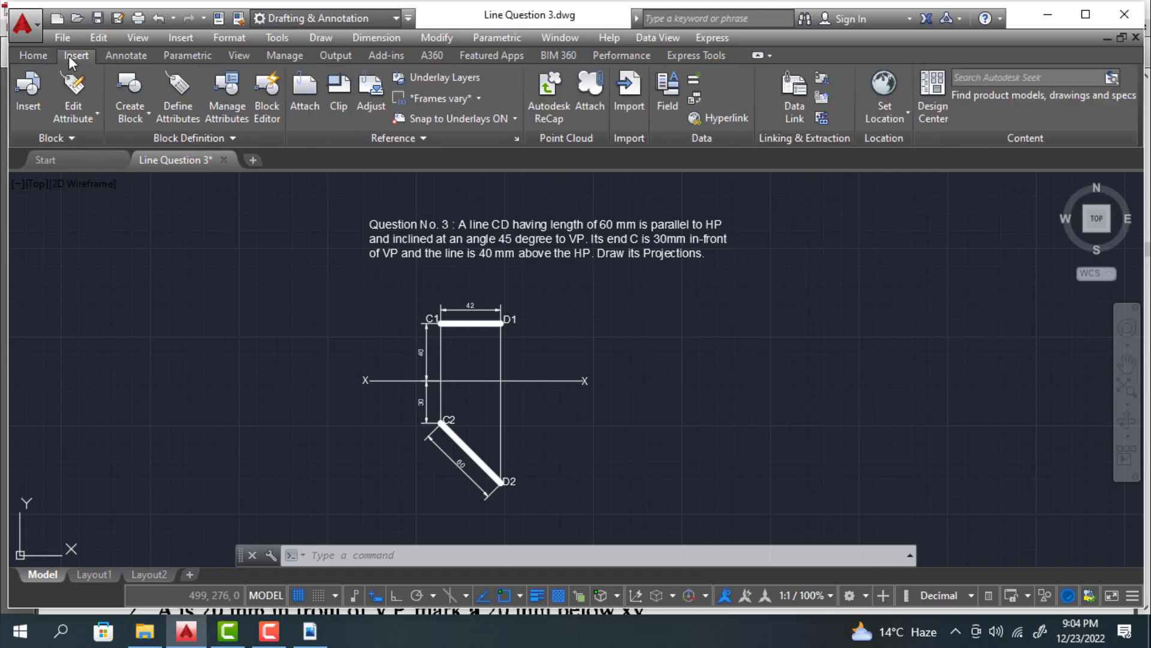
left_click(18, 102)
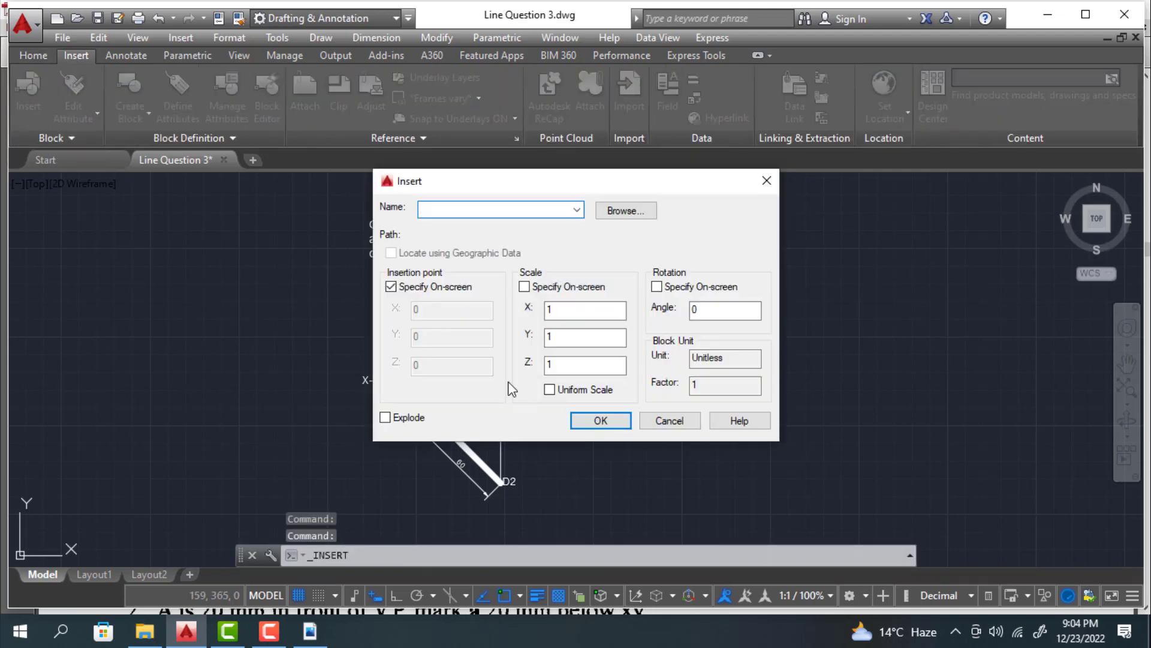
left_click(627, 211)
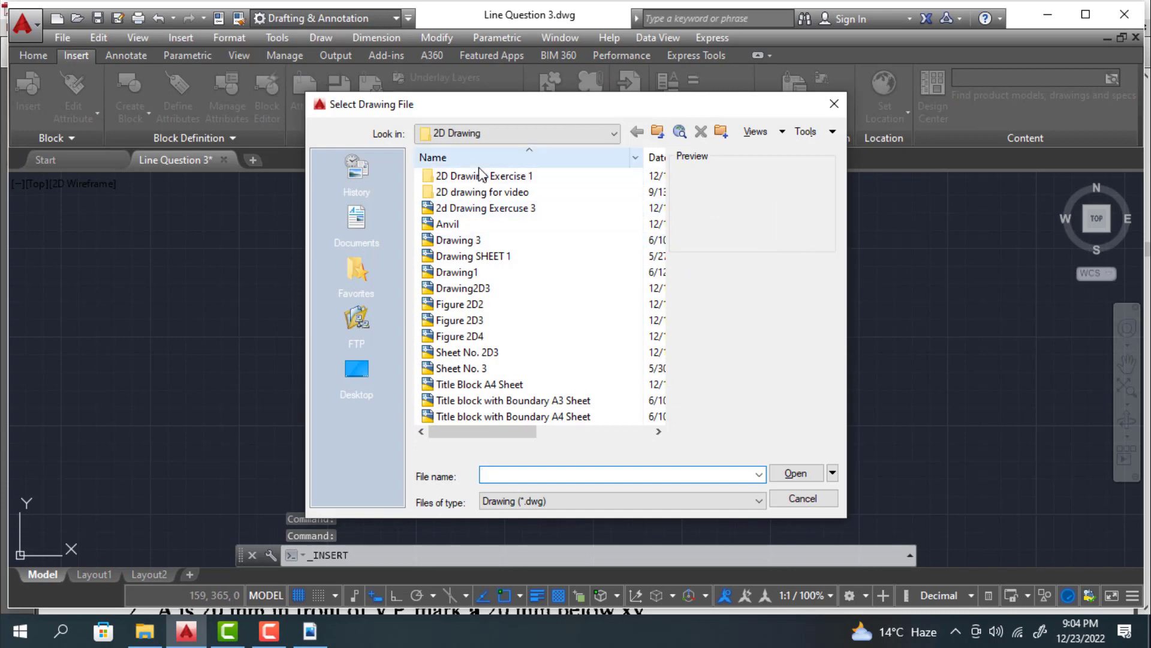
mouse_move(492, 343)
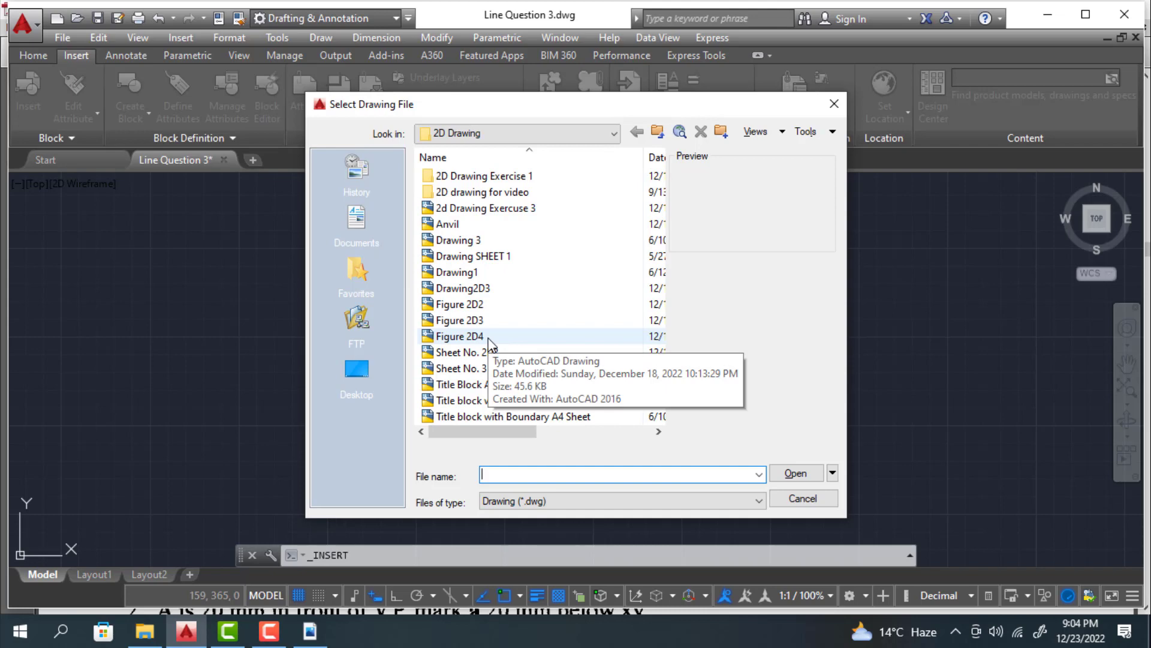
left_click(462, 420)
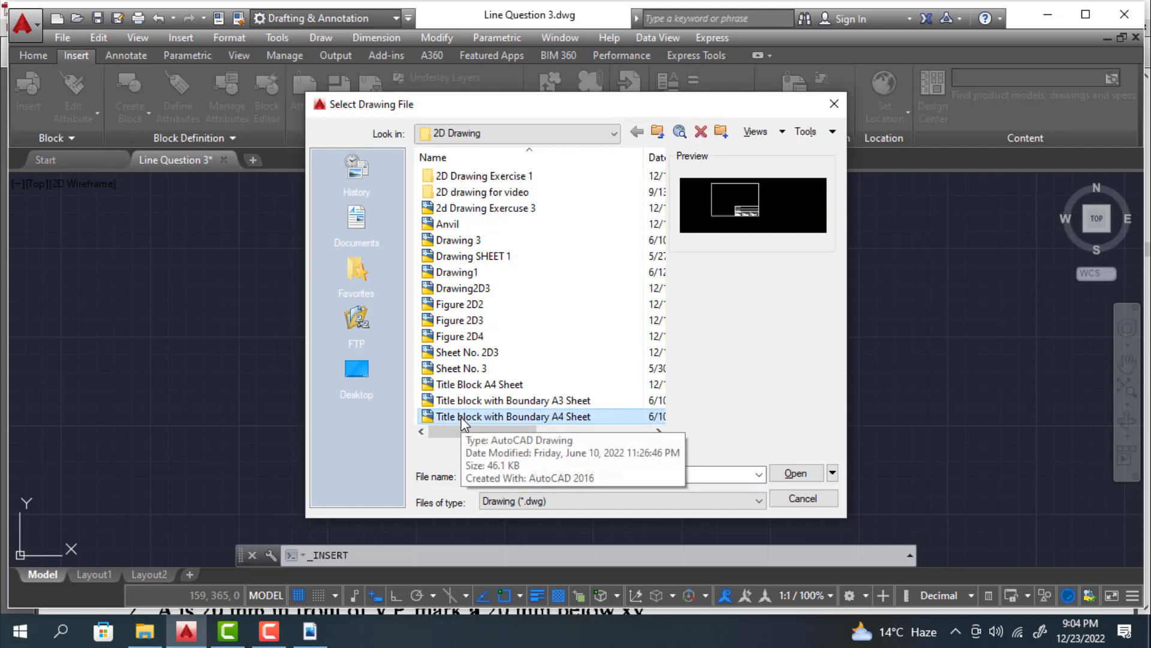
left_click(790, 472)
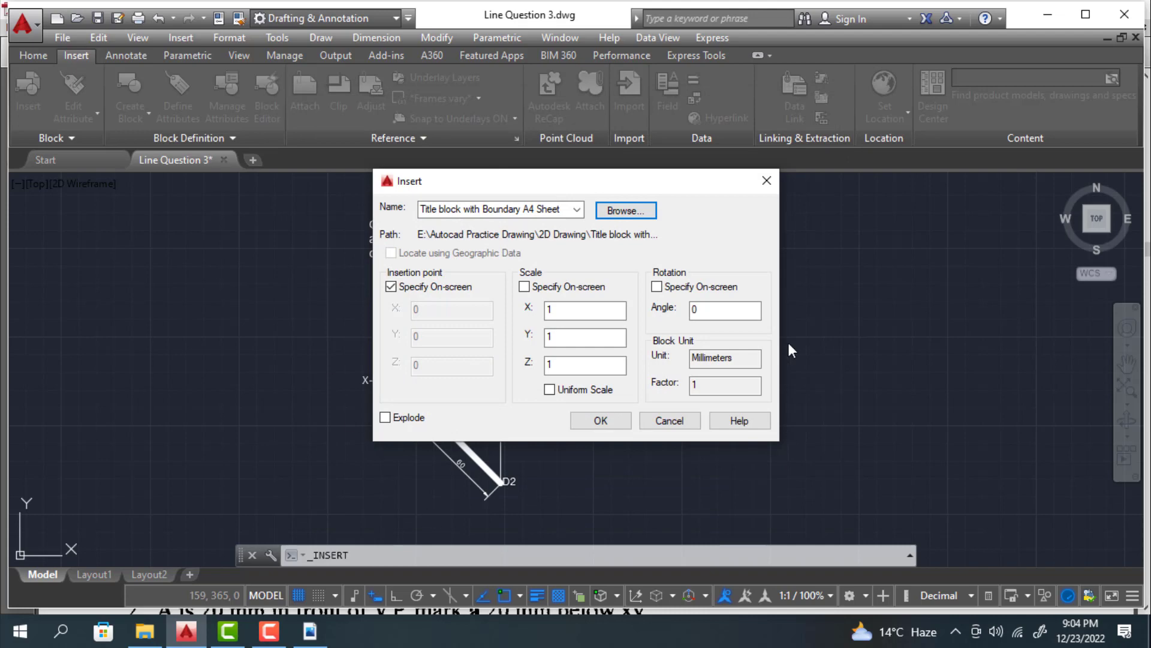
left_click(601, 420)
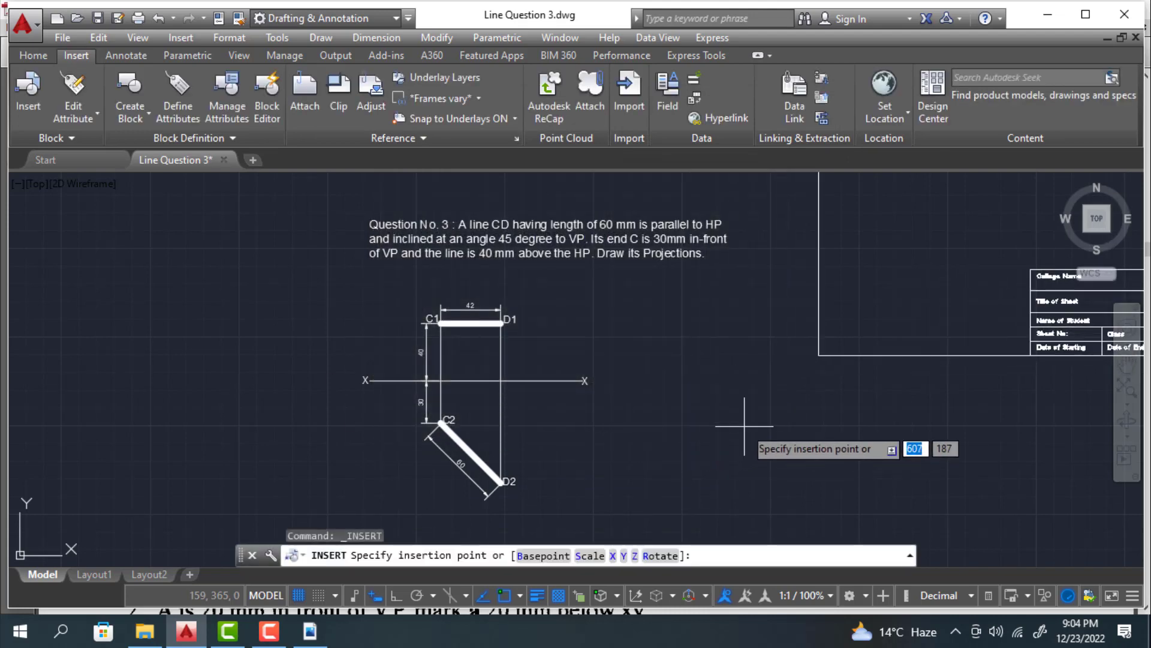
mouse_move(745, 426)
middle_mouse_down()
mouse_move(632, 470)
mouse_move(617, 462)
middle_mouse_up()
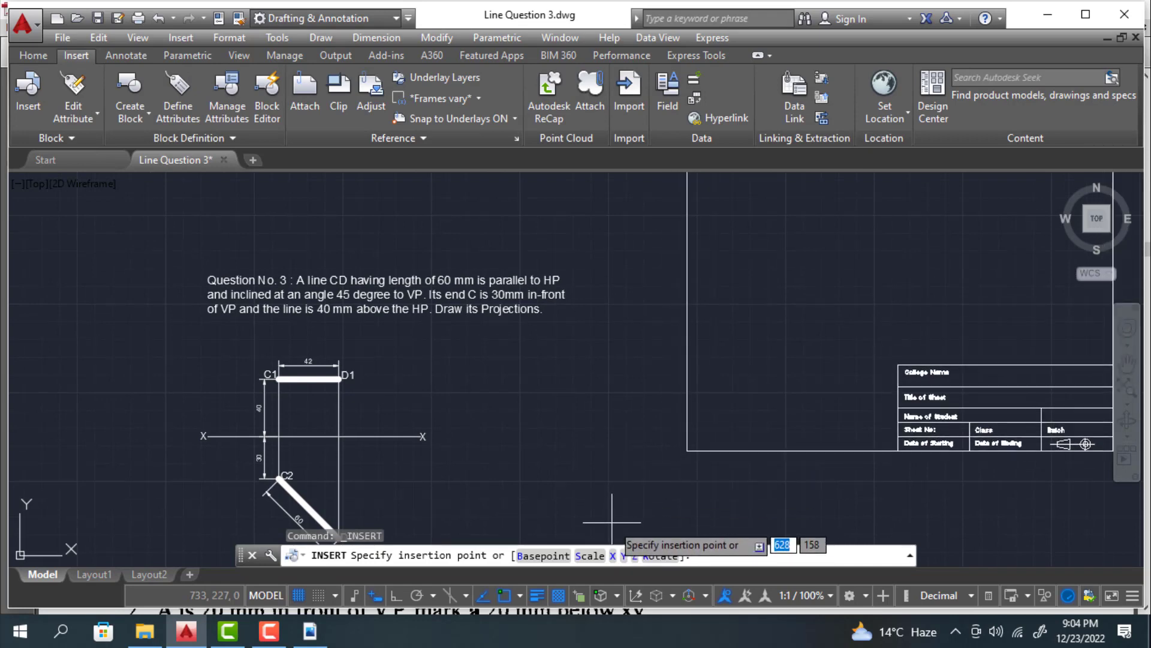
scroll(618, 470, "down", 4)
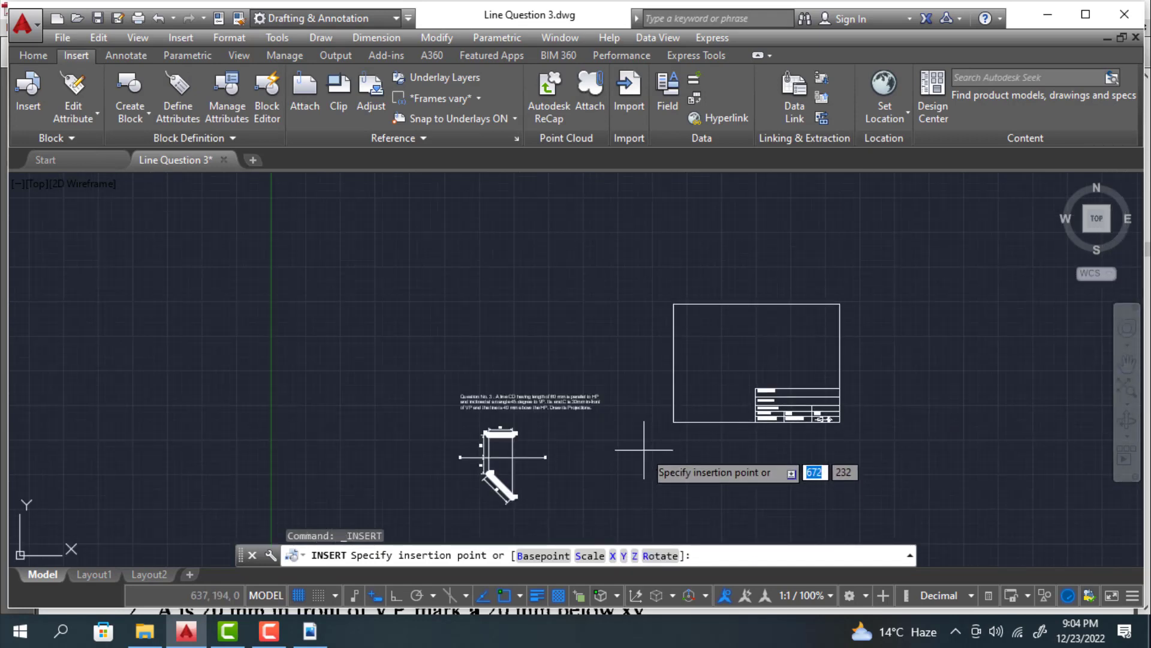
left_click(645, 449)
Step: Move the complete projections with their labels and dimensions, without the question text, into the A4 sheet boundary left of the title block
scroll(592, 442, "up", 2)
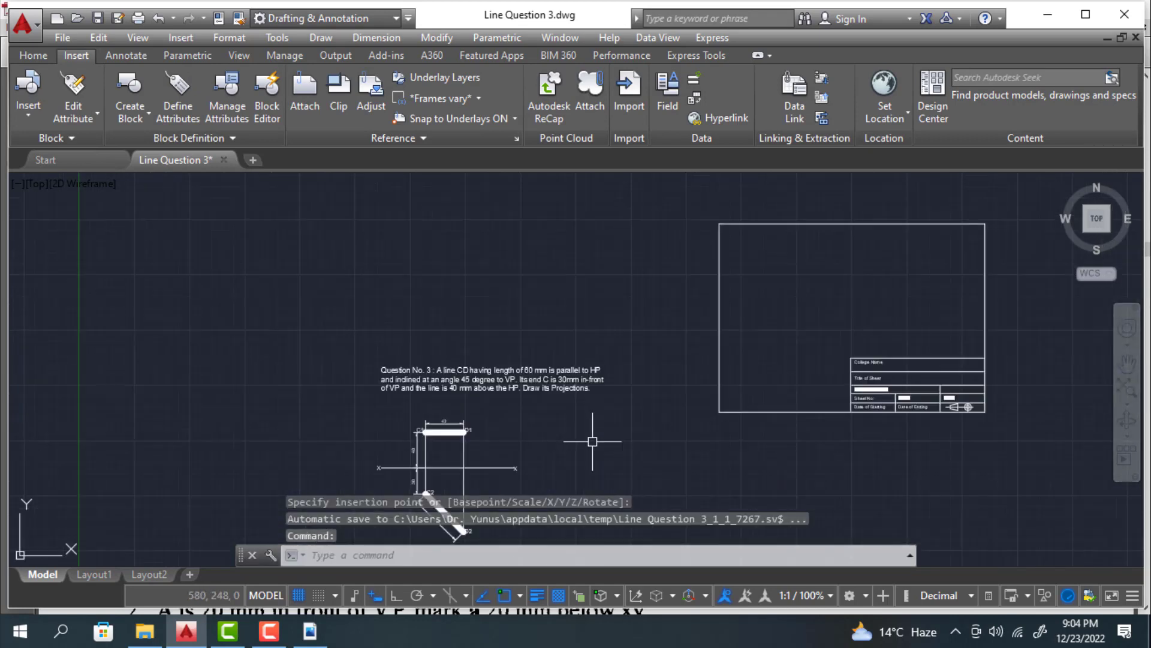
middle_click_drag(593, 441, 587, 382)
left_click(289, 263)
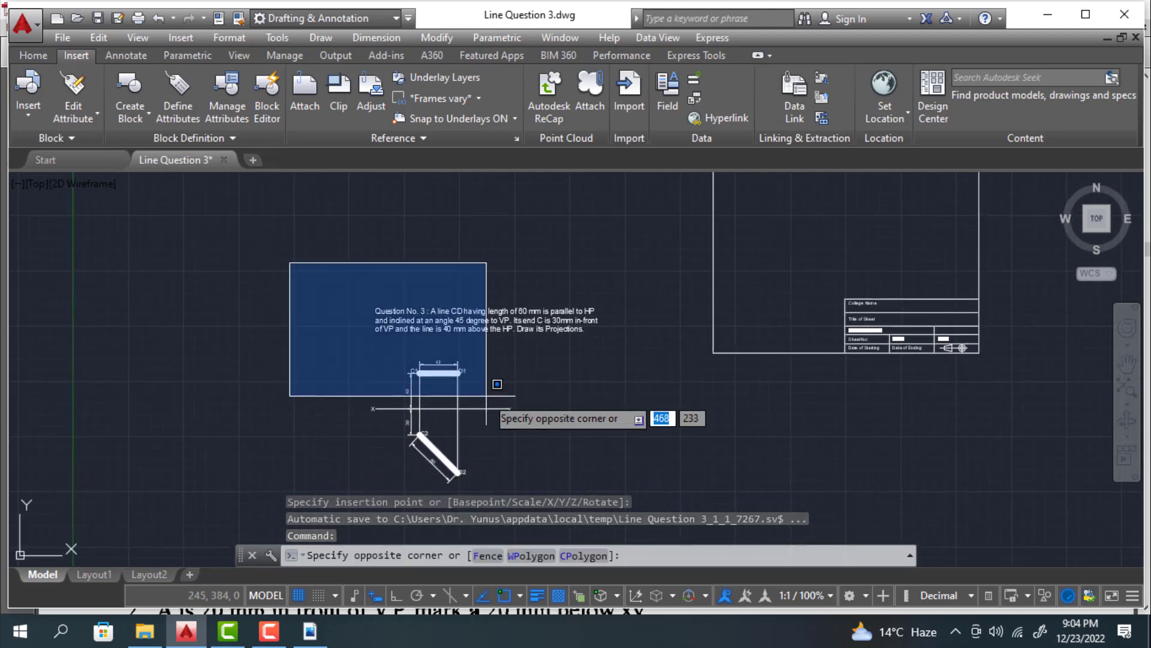
left_click(633, 368)
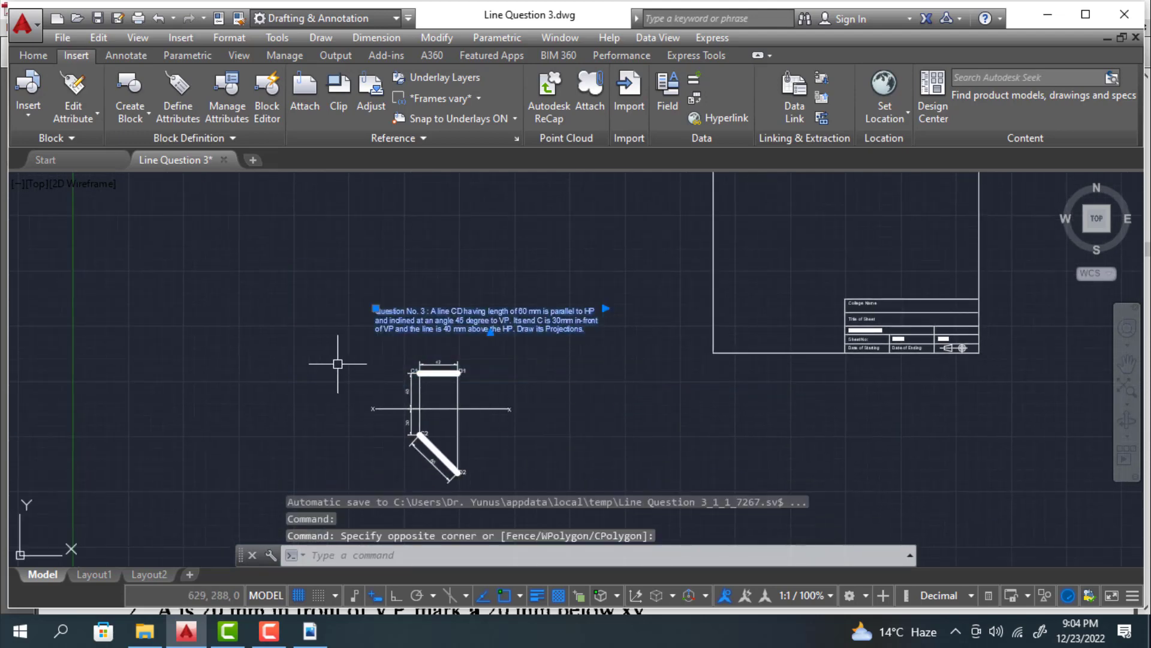
left_click(322, 344)
left_click(529, 490)
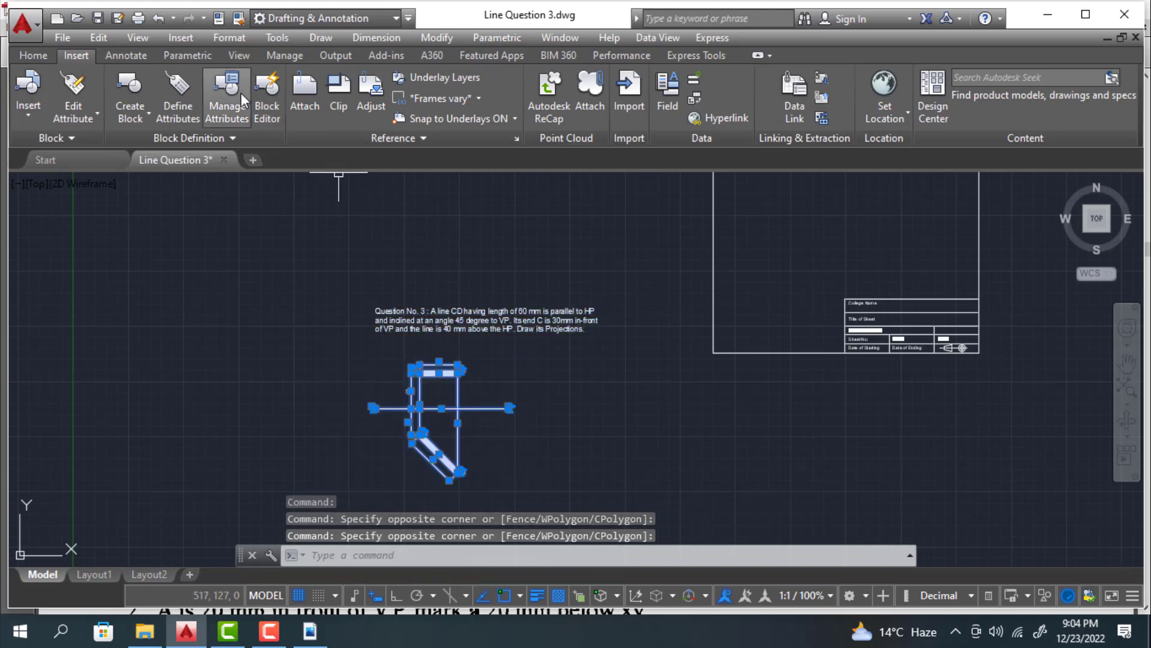
left_click(40, 50)
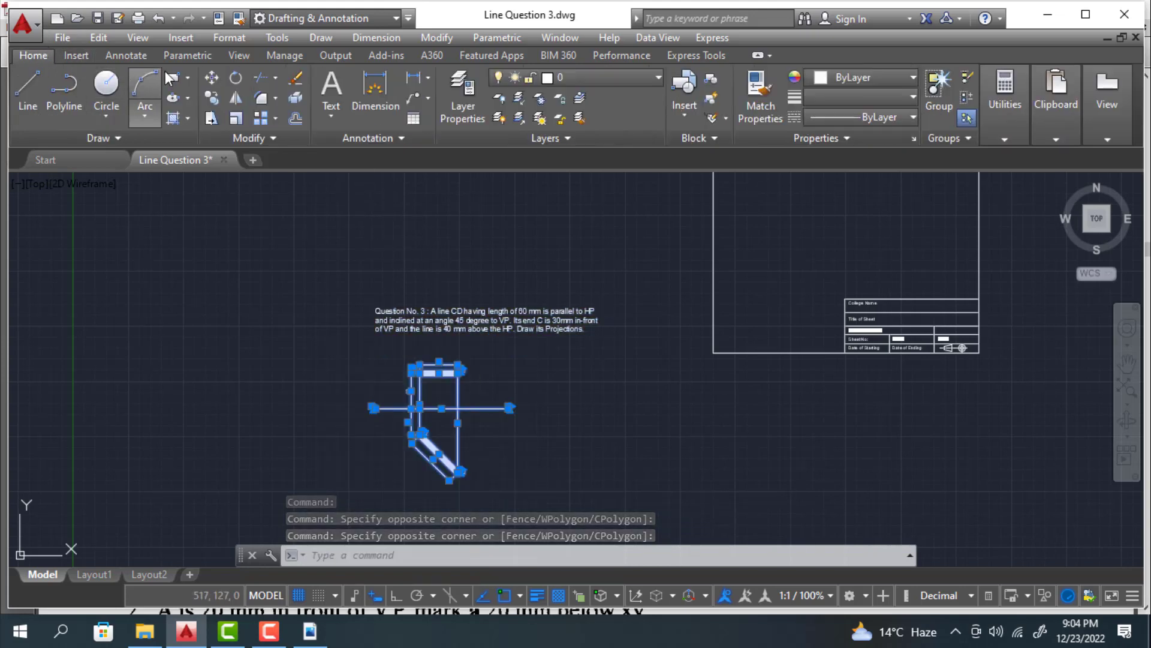
left_click(211, 77)
left_click(420, 433)
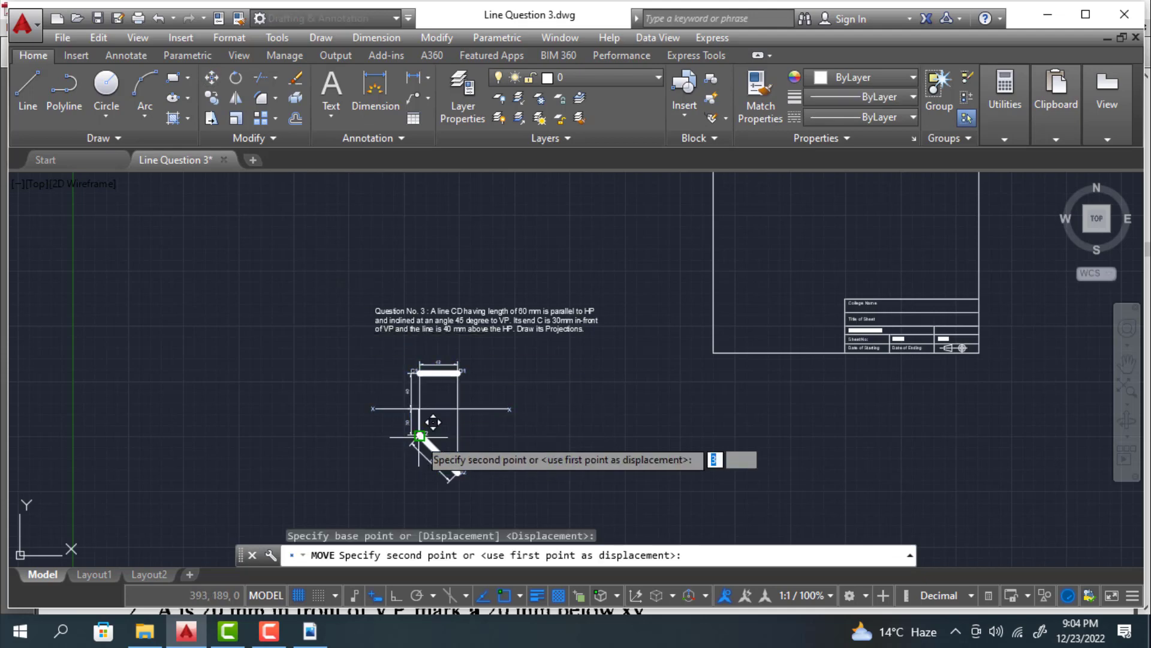
left_click(794, 262)
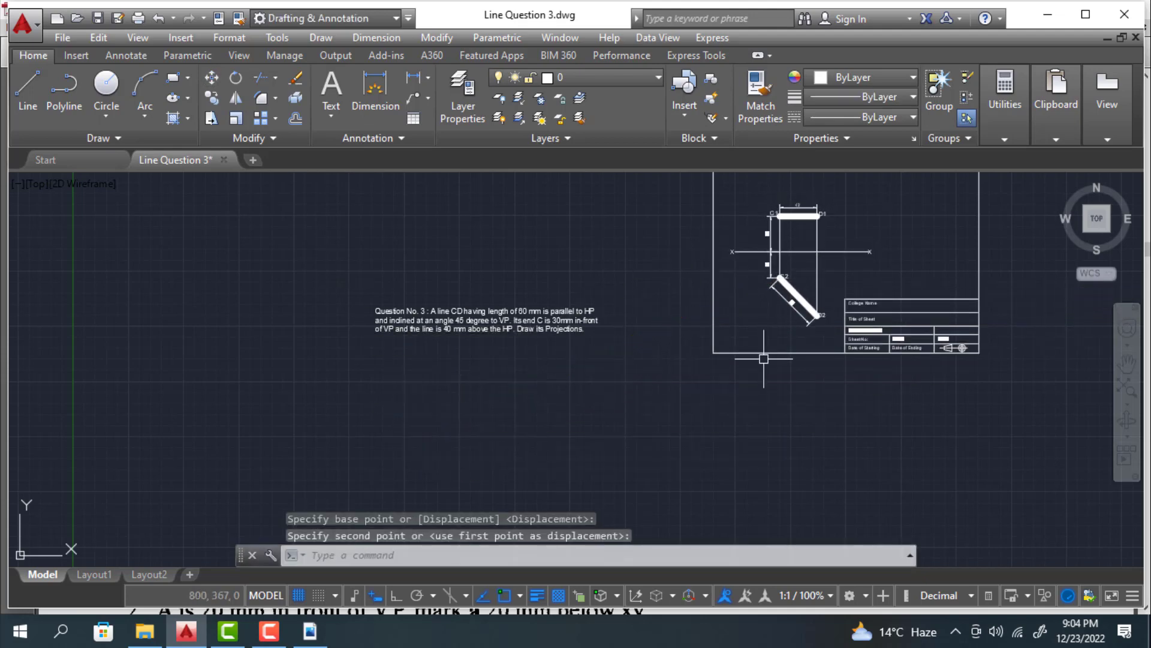
Step: Move the whole set of projections slightly down inside the sheet boundary to leave more space above it
scroll(765, 354, "down", 2)
scroll(556, 361, "up", 2)
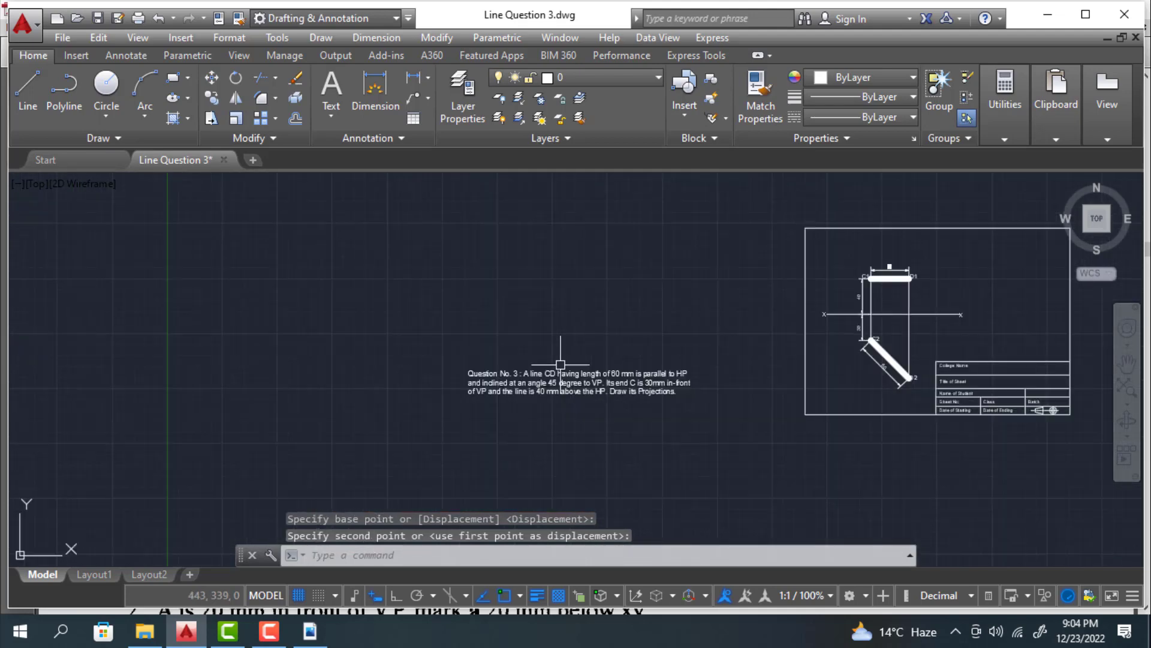
left_click(859, 327)
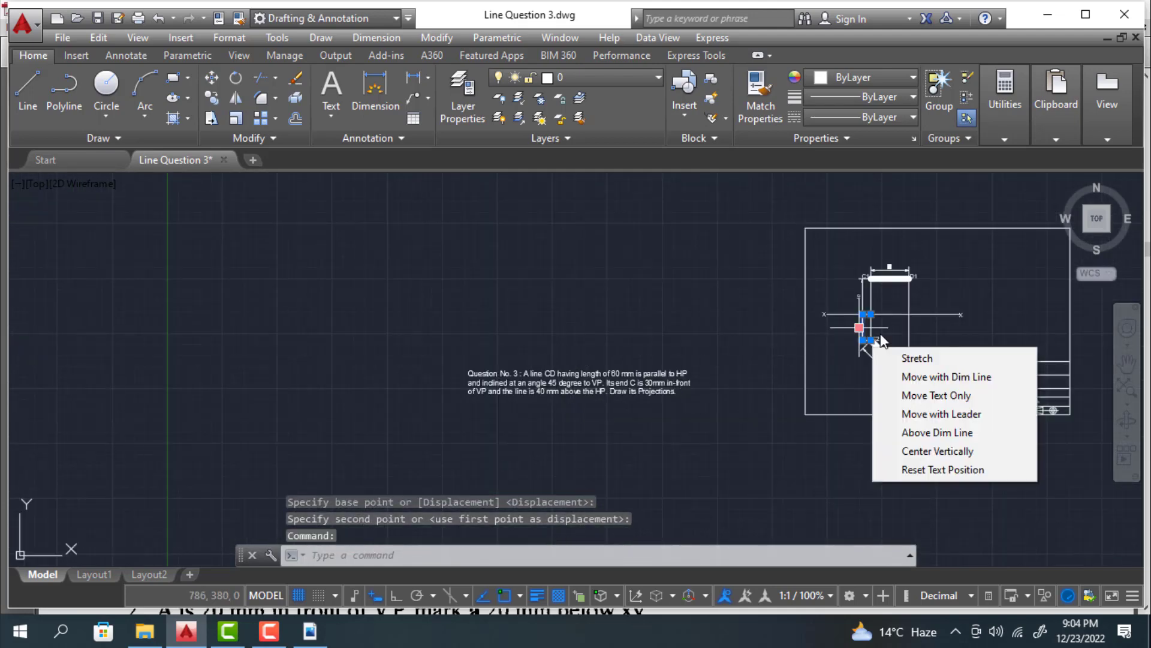
key("Escape")
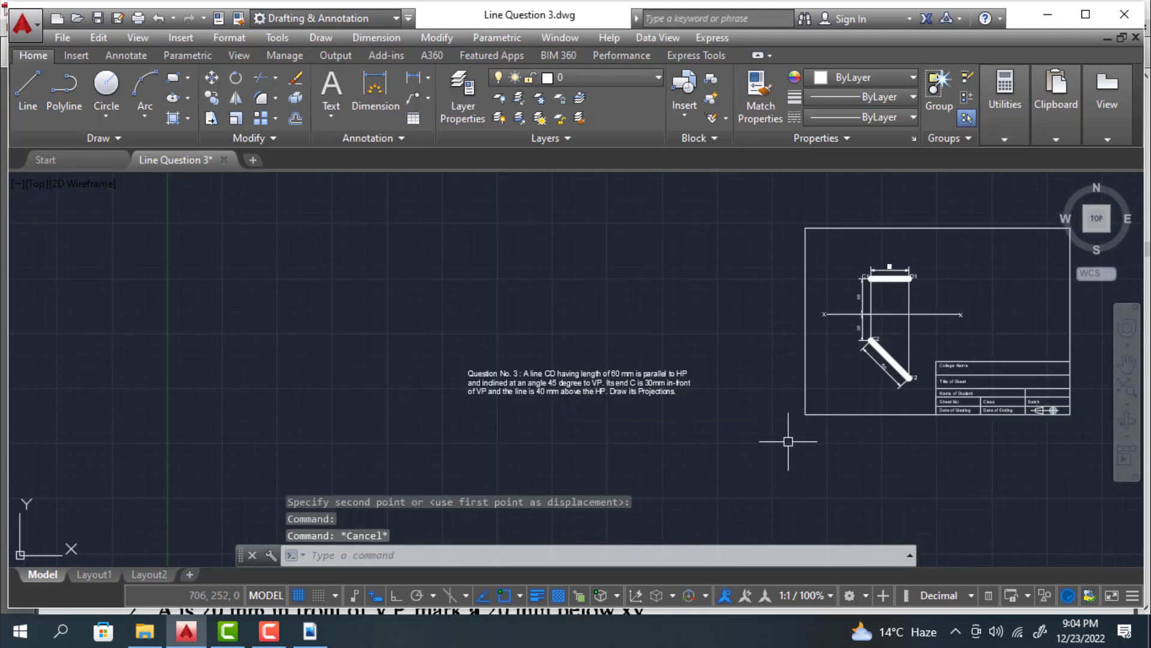
left_click(817, 243)
left_click(981, 378)
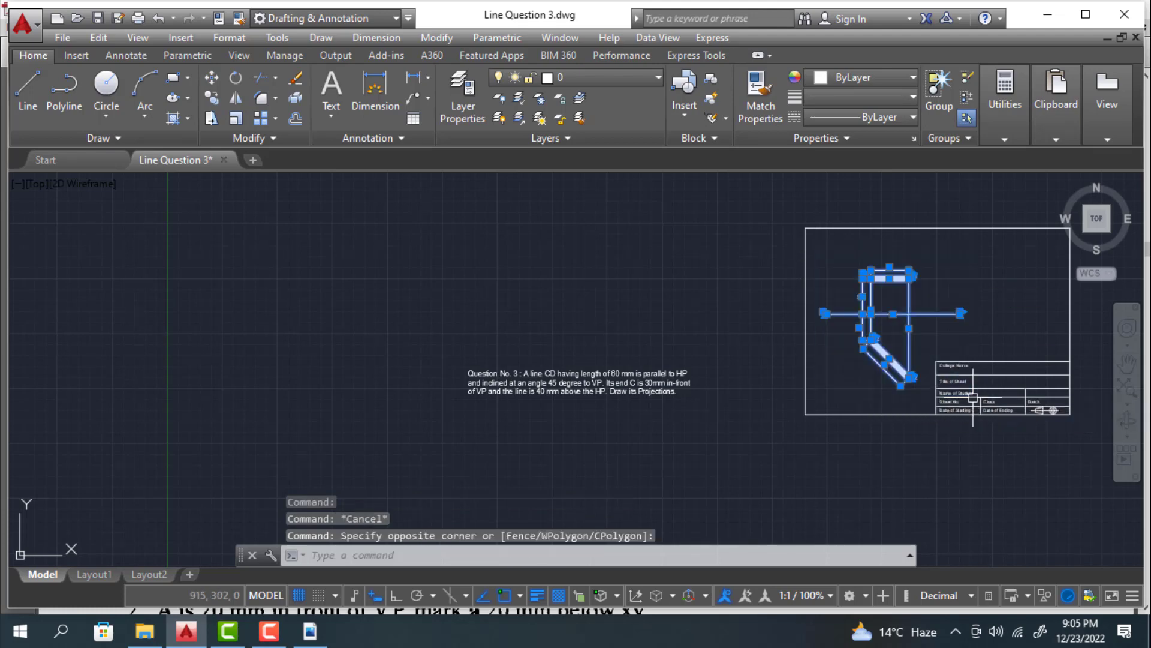
left_click(211, 78)
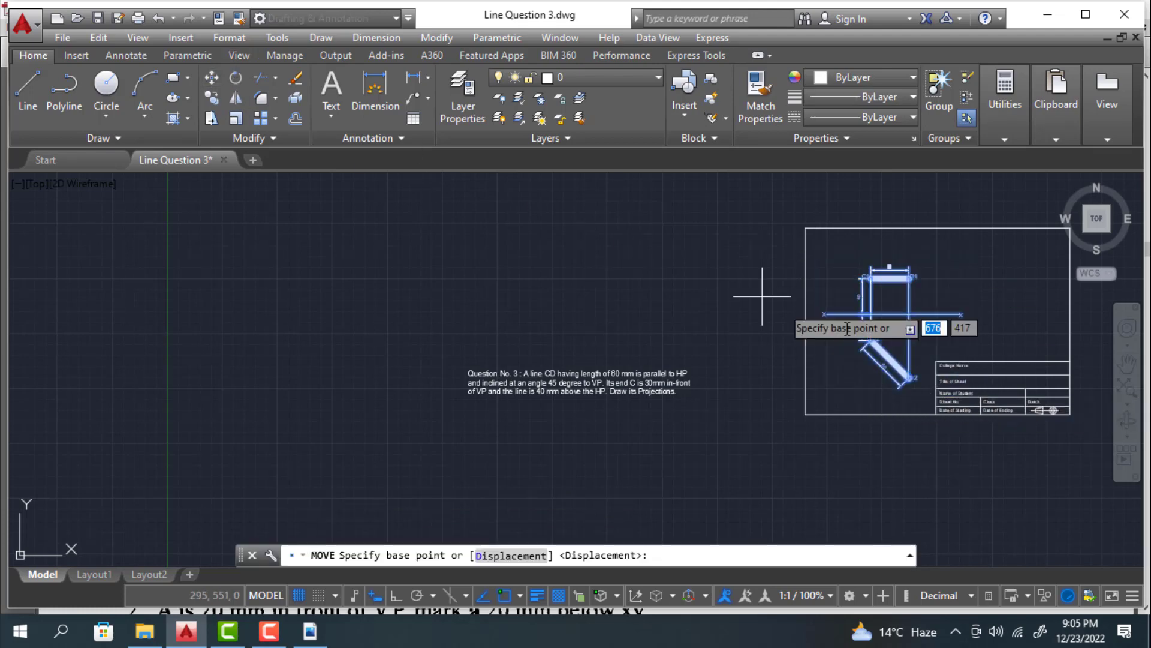
left_click(902, 297)
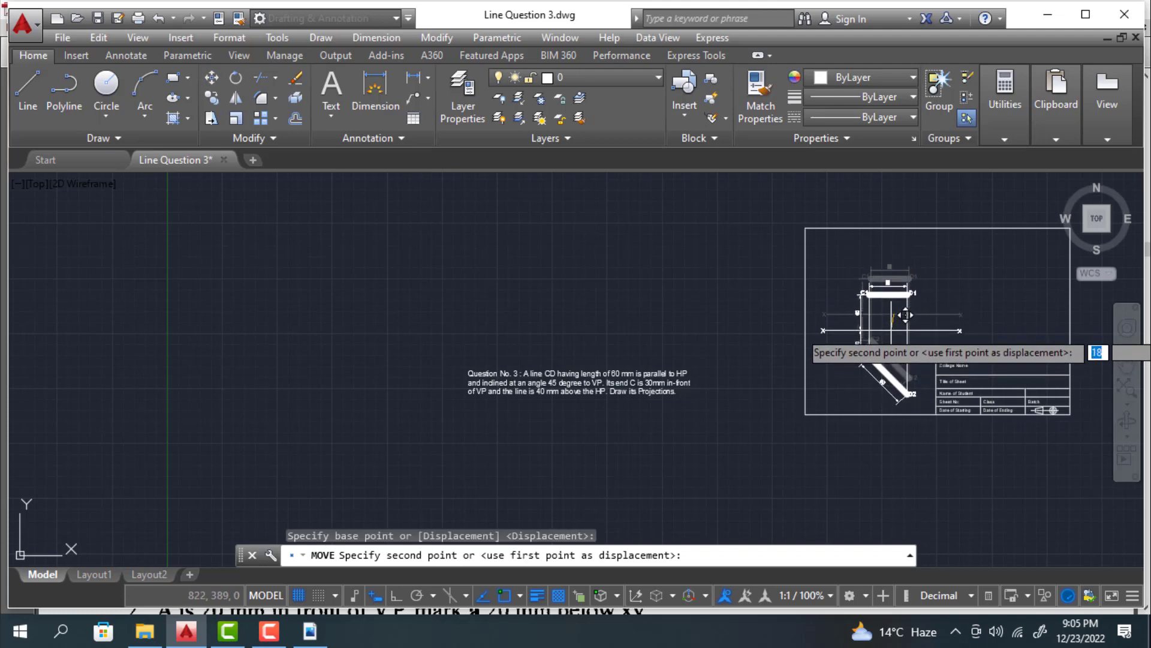
left_click(905, 322)
Step: Move the Question No. 3 text into the sheet boundary, in the space above the projections
middle_click_drag(754, 415, 676, 410)
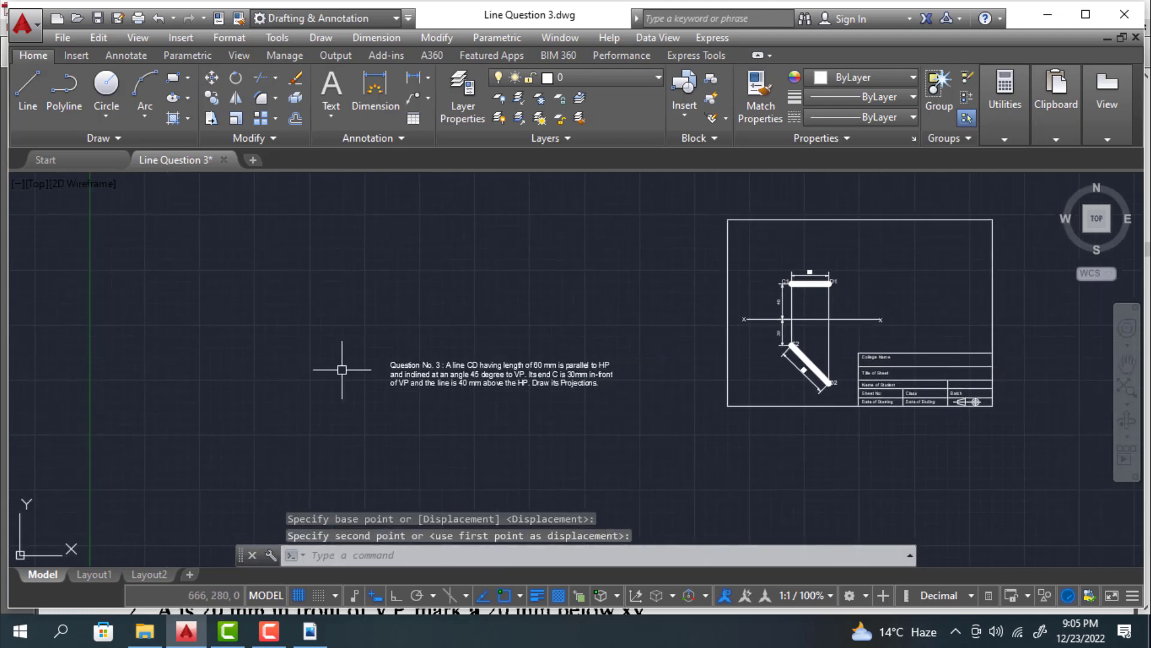
left_click(335, 335)
left_click(659, 437)
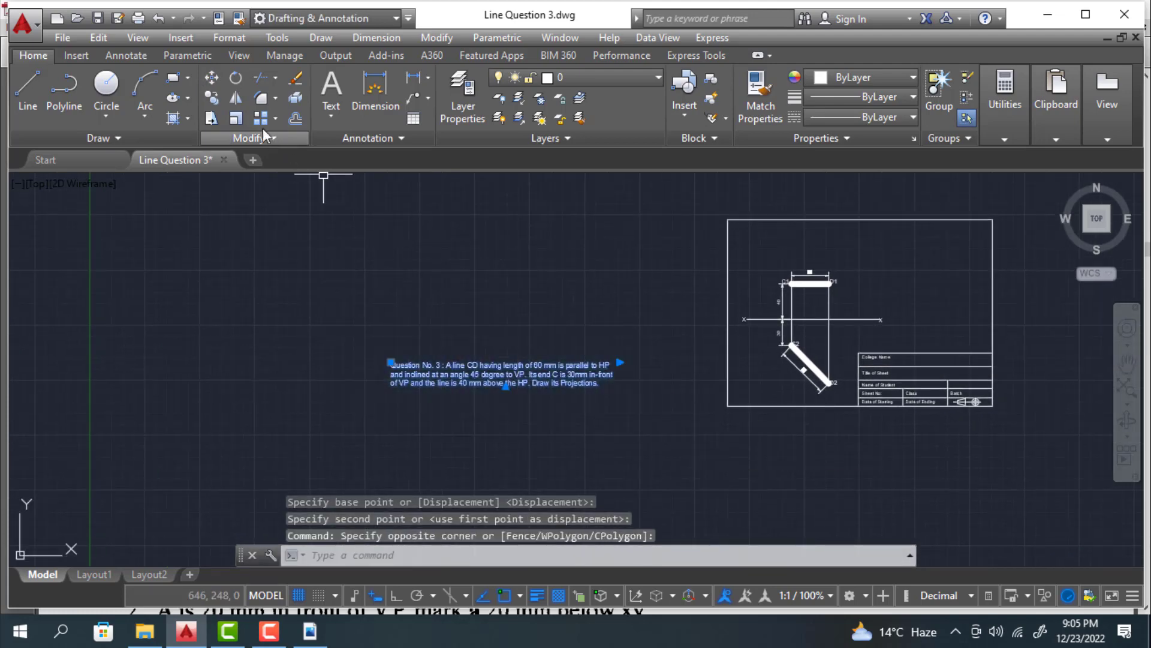
left_click(211, 78)
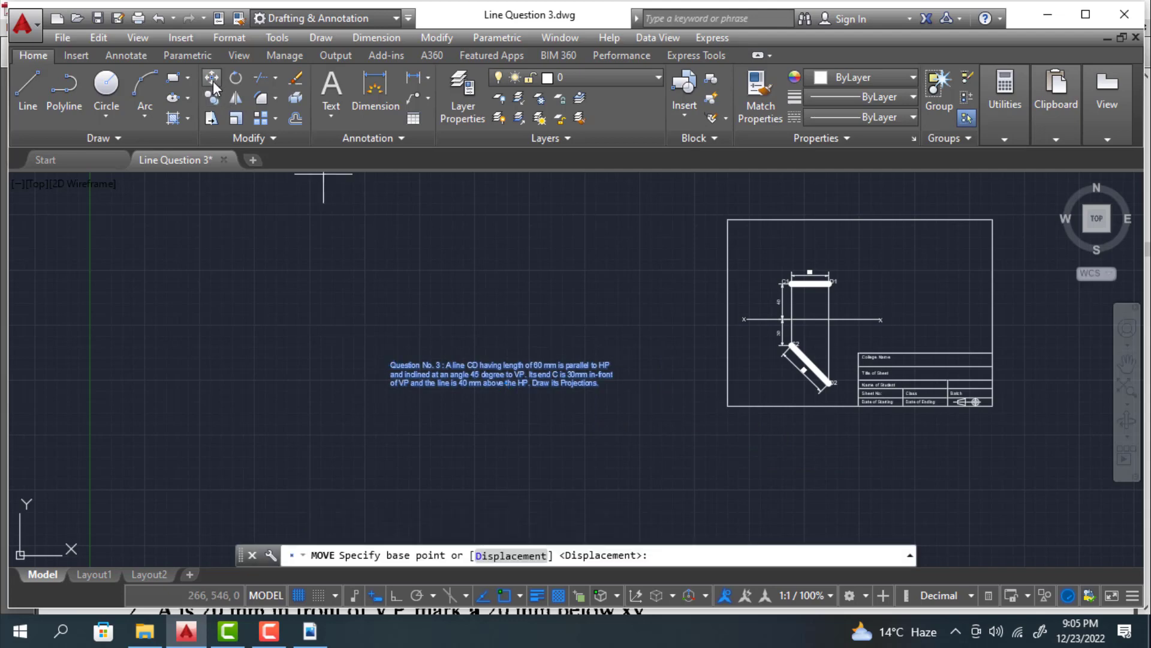
left_click(425, 364)
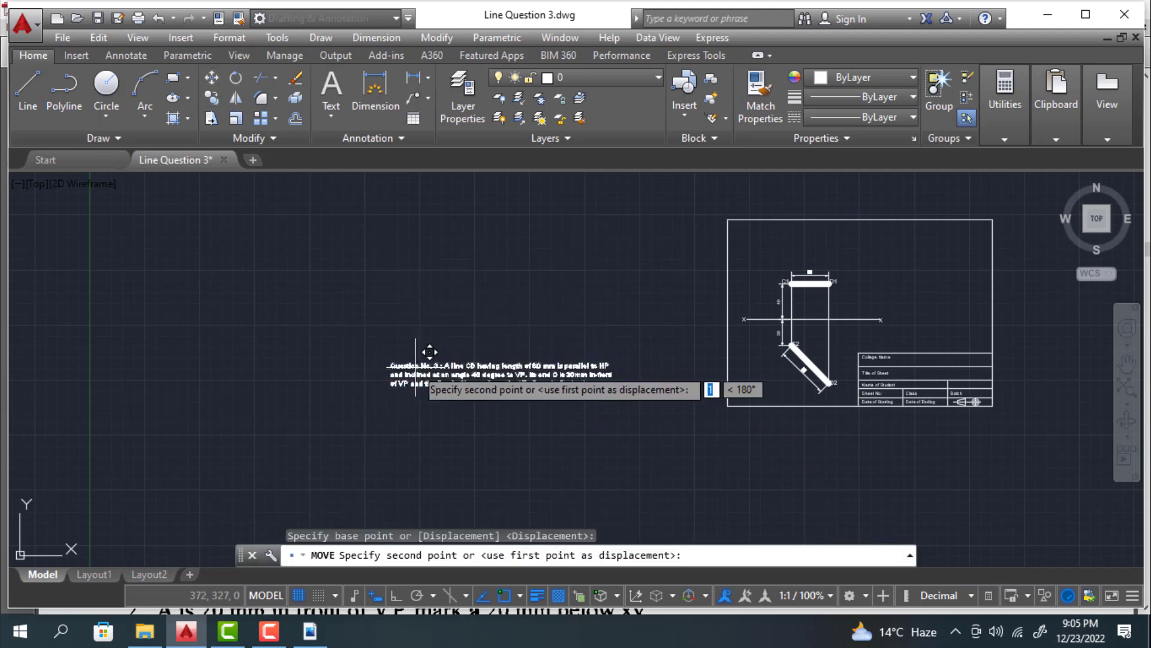
left_click(771, 228)
scroll(535, 291, "up", 3)
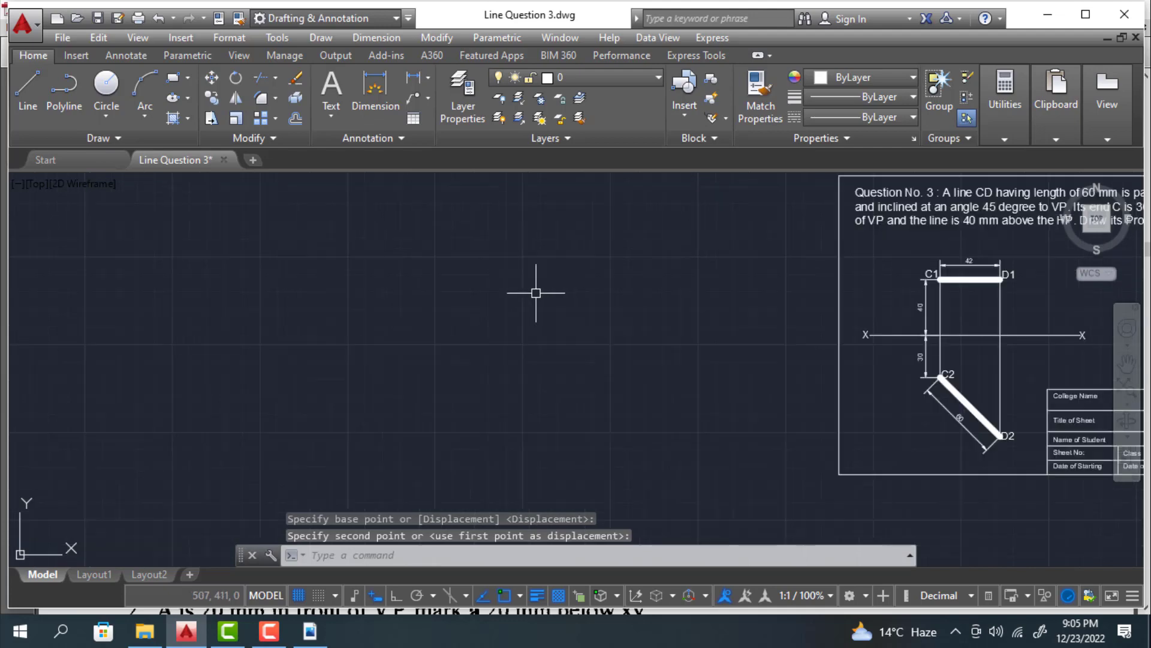
Step: Widen the question text box to the right edge of the sheet boundary and deselect the text
middle_click_drag(535, 290, 208, 321)
middle_click_drag(721, 347, 581, 358)
left_click(642, 258)
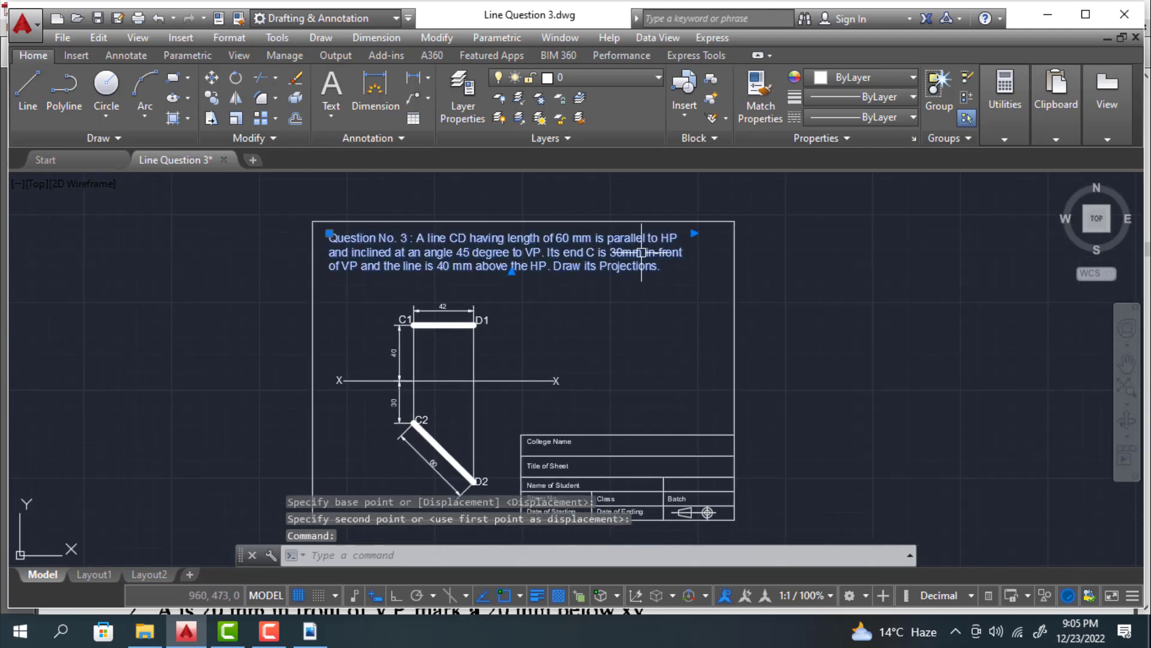
left_click(693, 233)
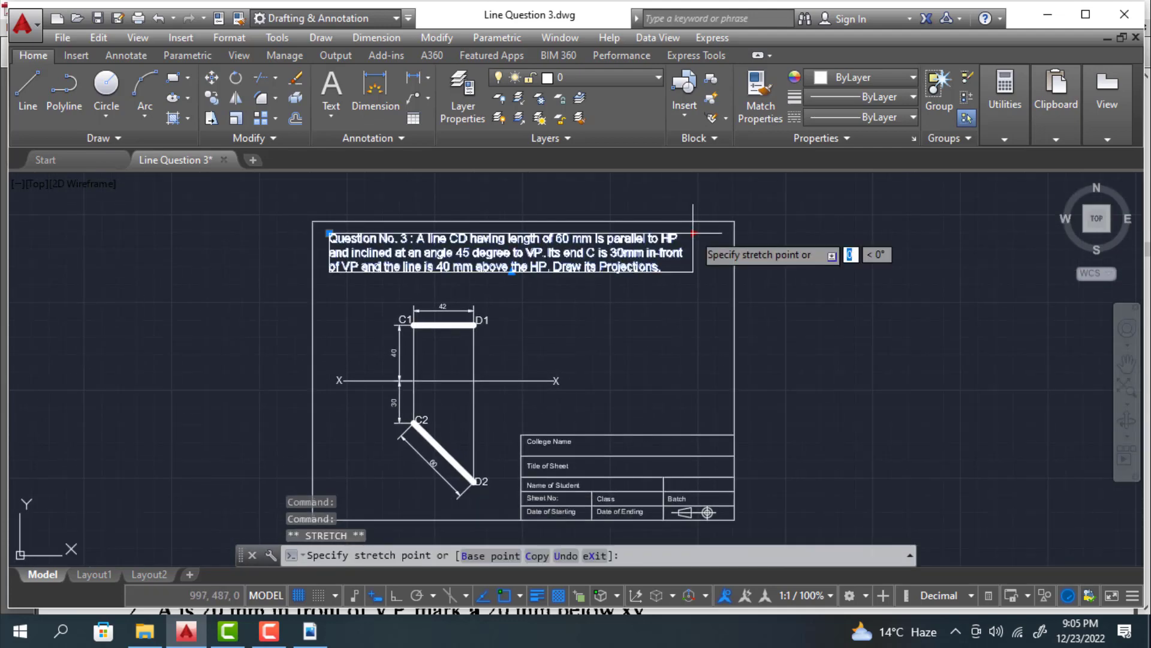
left_click(734, 221)
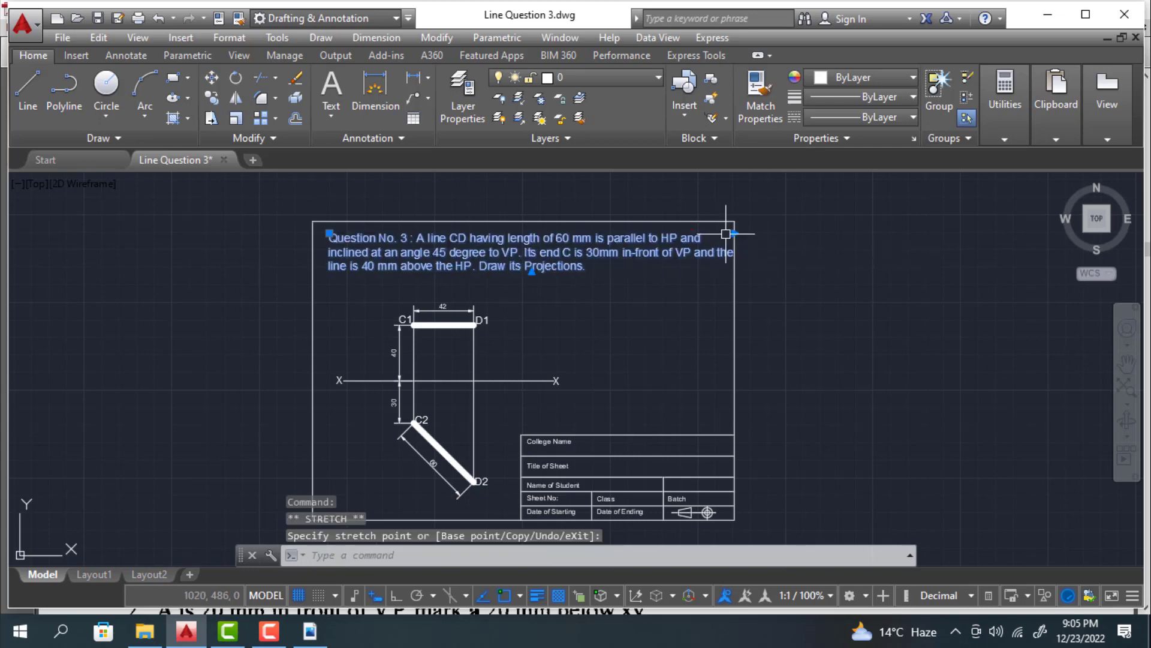
key("Escape")
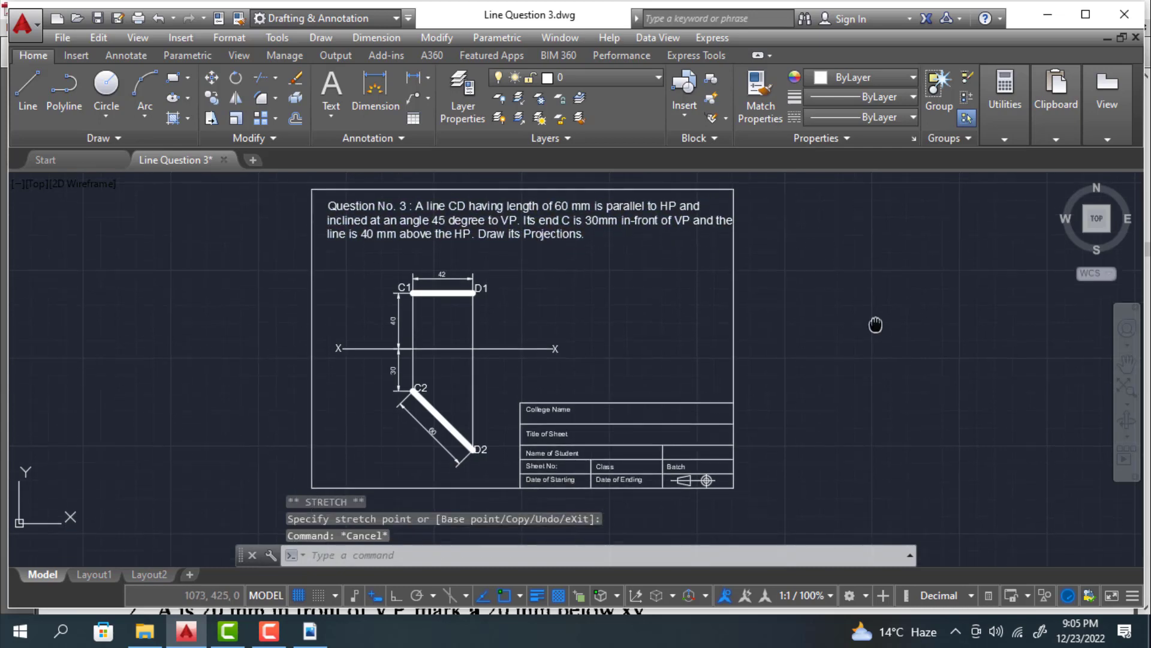
scroll(876, 321, "down", 2)
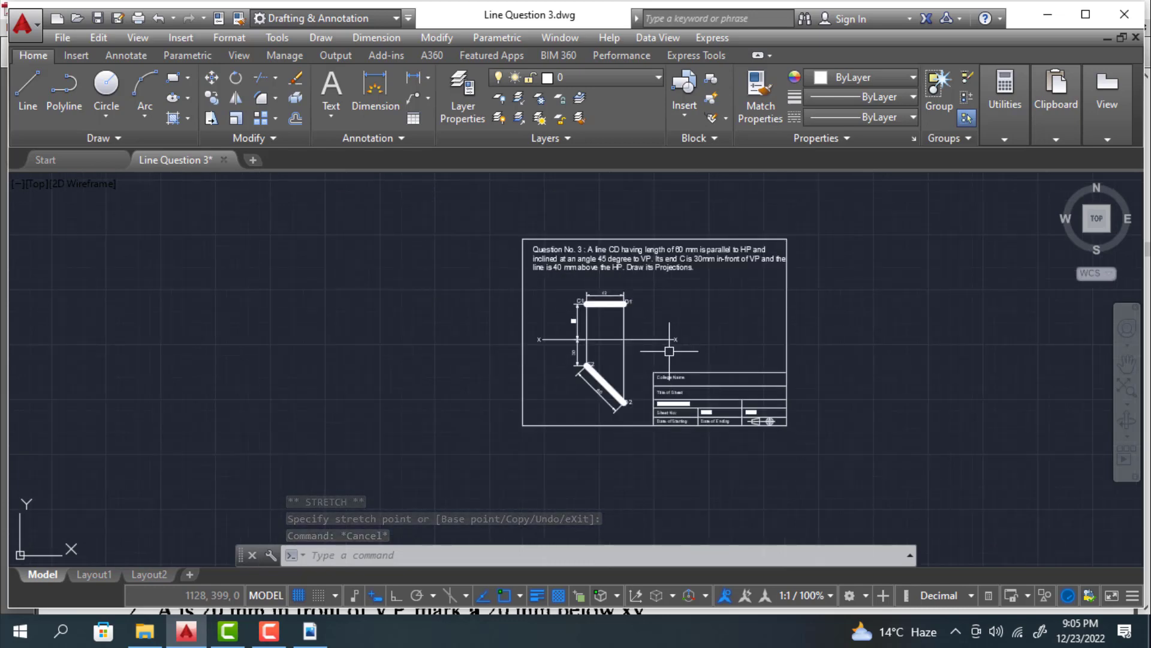